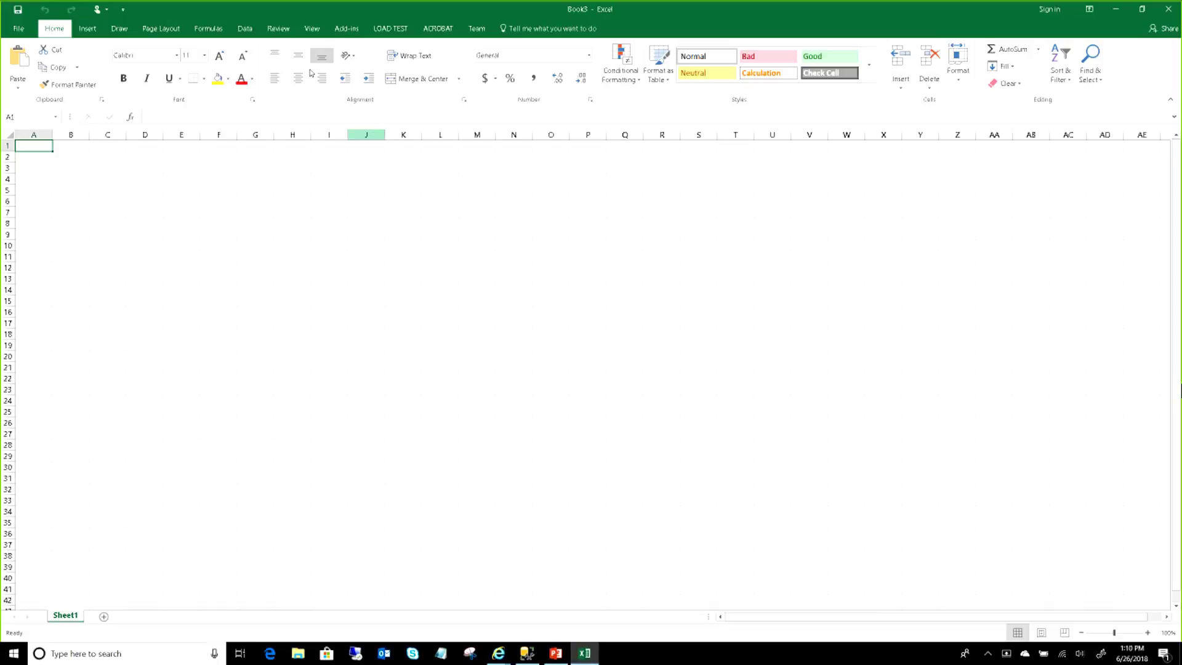
{"action": "left_click", "coordinate": [251, 28]}
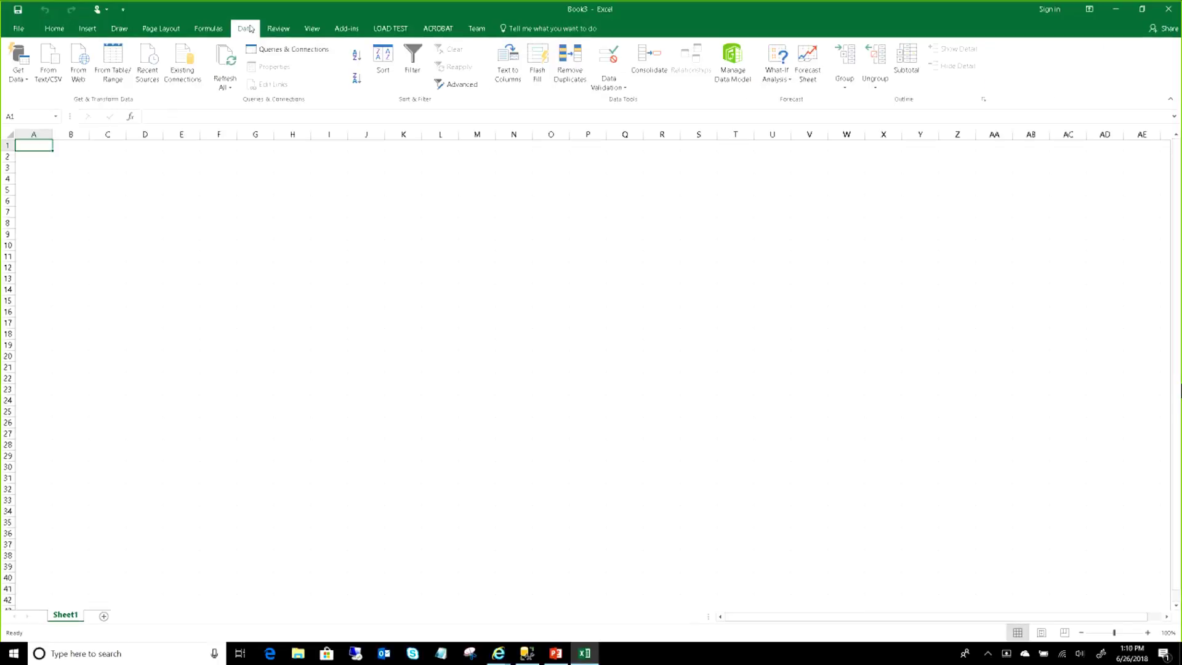
{"action": "left_click", "coordinate": [25, 77]}
{"action": "mouse_move", "coordinate": [89, 137]}
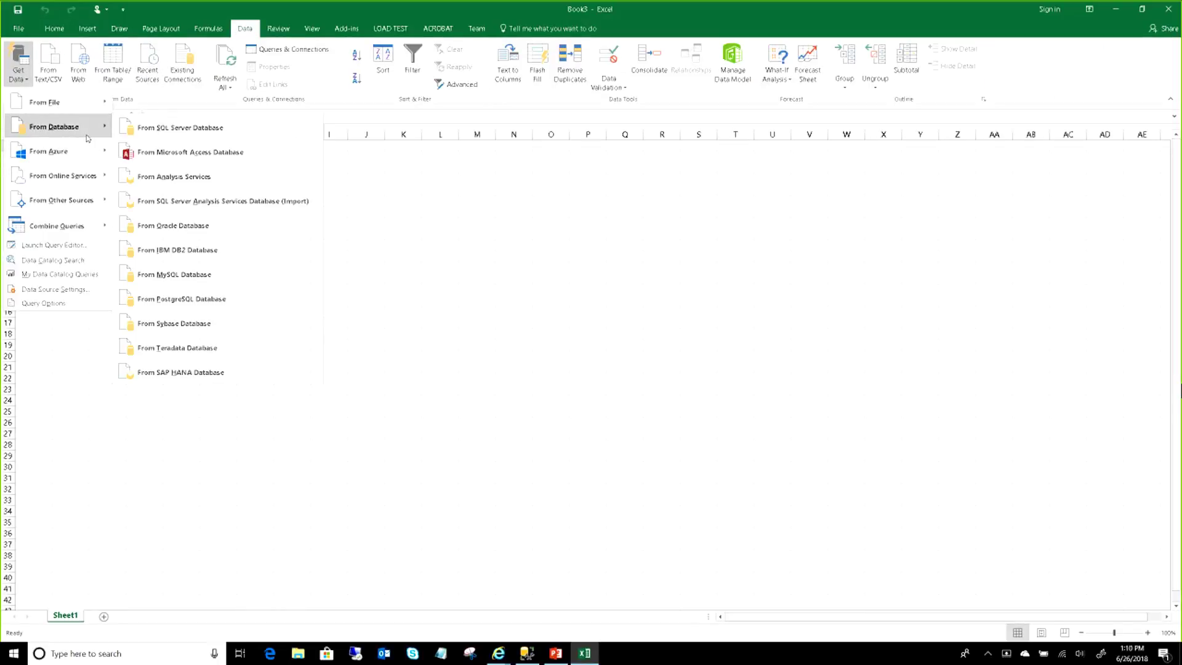
{"action": "left_click", "coordinate": [140, 179]}
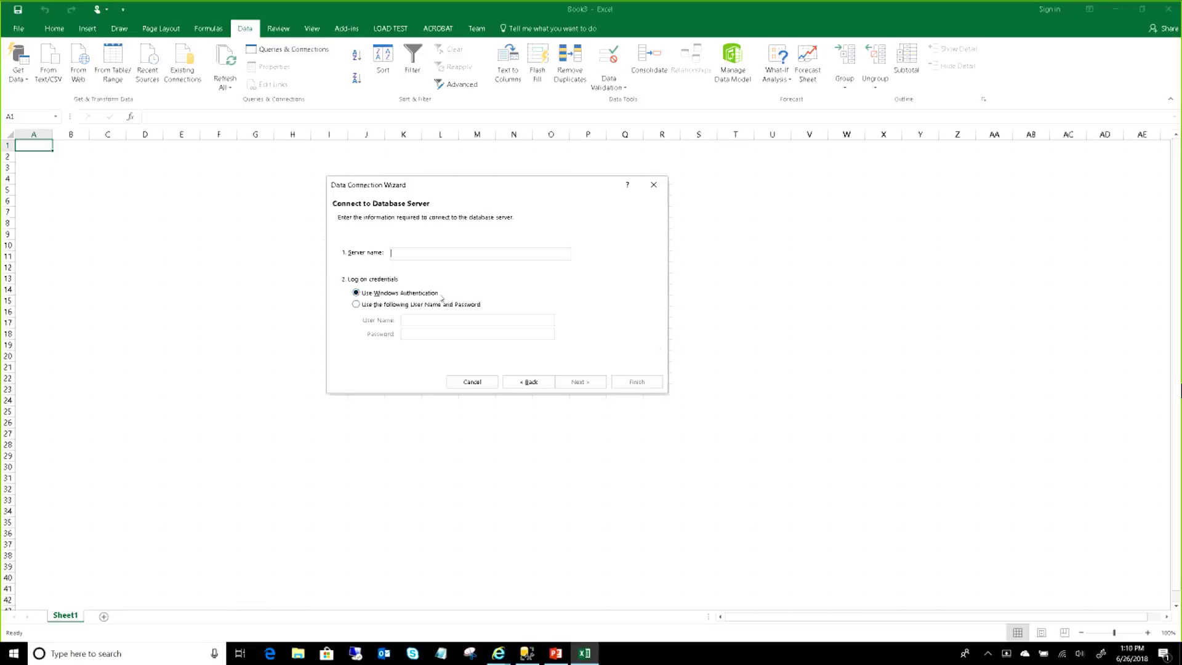
{"action": "left_click", "coordinate": [492, 382]}
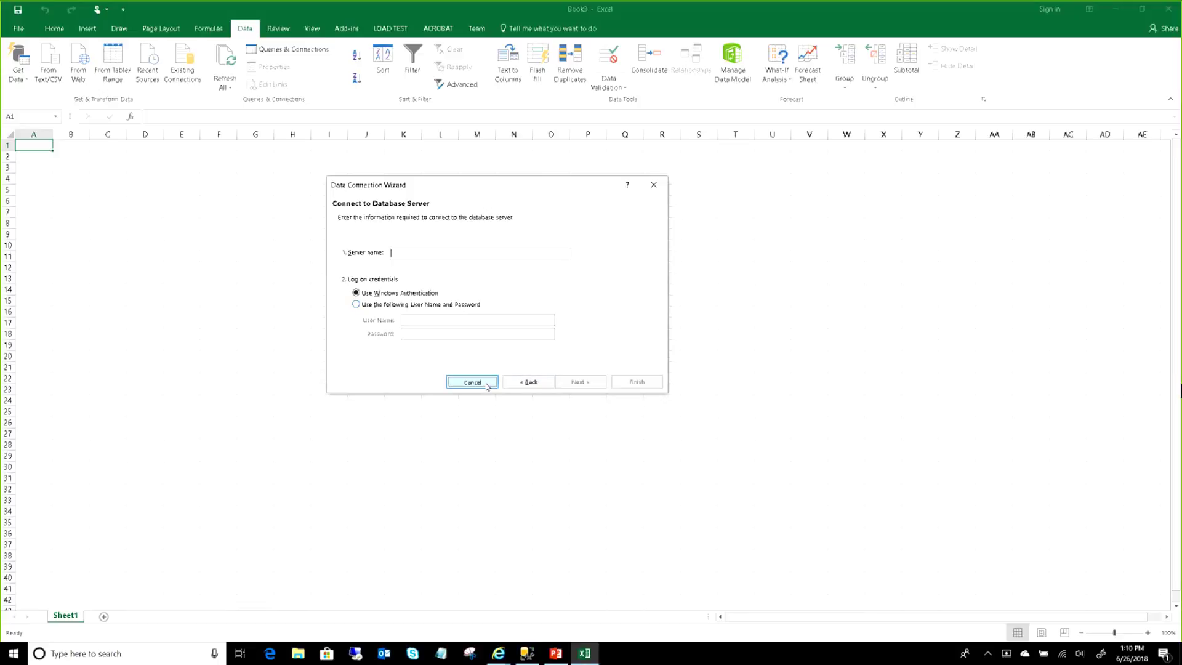
Step: Create a PivotTable report in the existing worksheet from the saved LAWSONDW PO CUBE connection and add QUANTITY as its value
{"action": "left_click", "coordinate": [180, 69]}
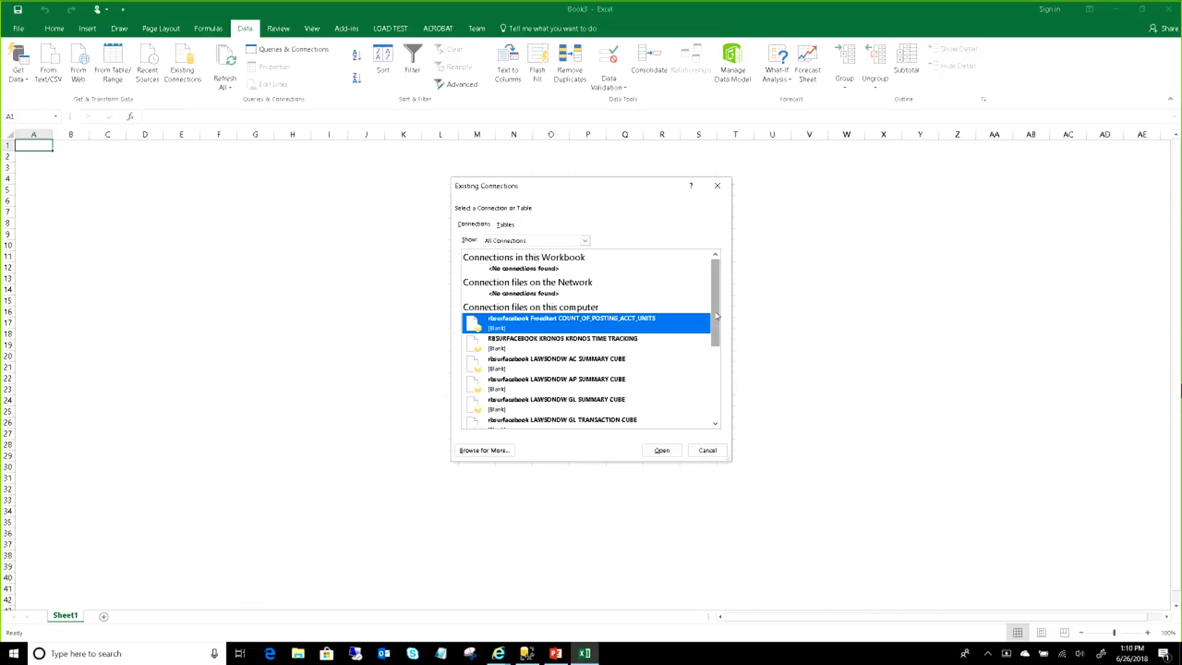
{"action": "left_click_drag", "start_coordinate": [717, 316], "coordinate": [717, 357]}
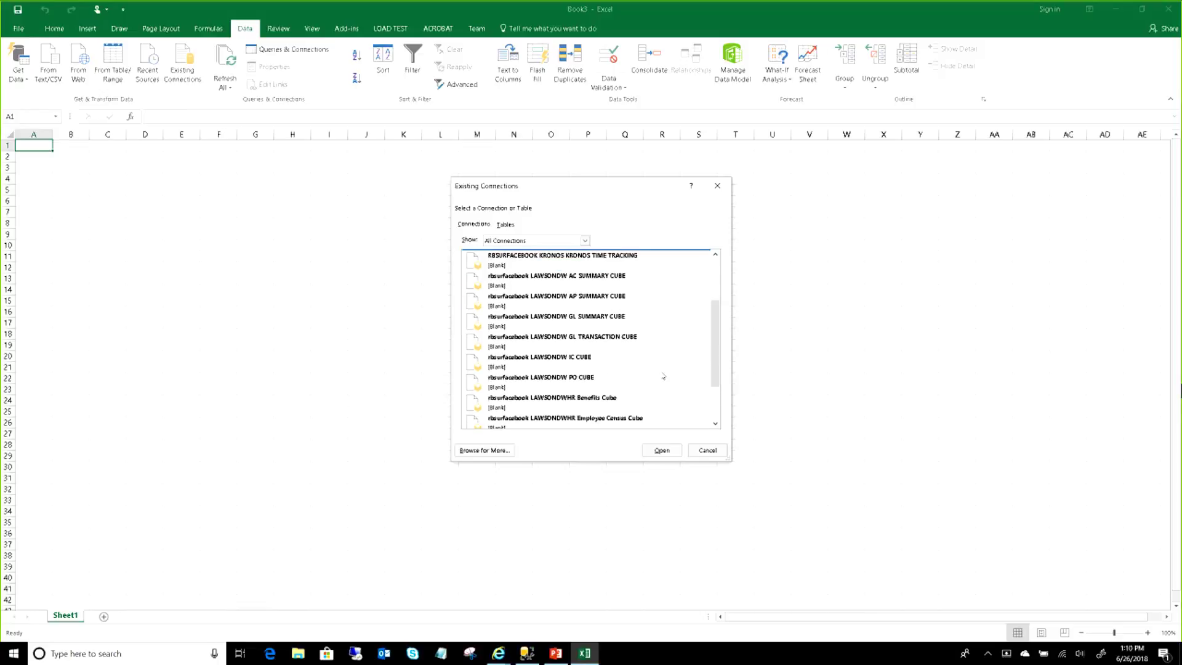
{"action": "left_click", "coordinate": [578, 383]}
{"action": "left_click", "coordinate": [665, 451]}
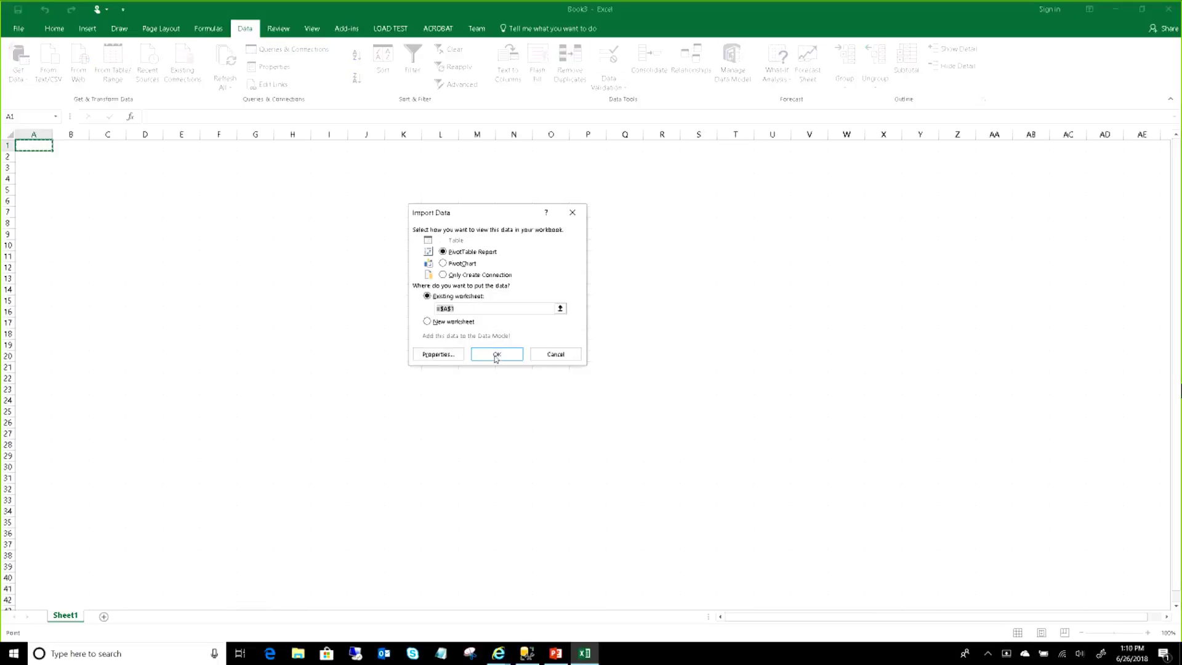
{"action": "left_click", "coordinate": [496, 355]}
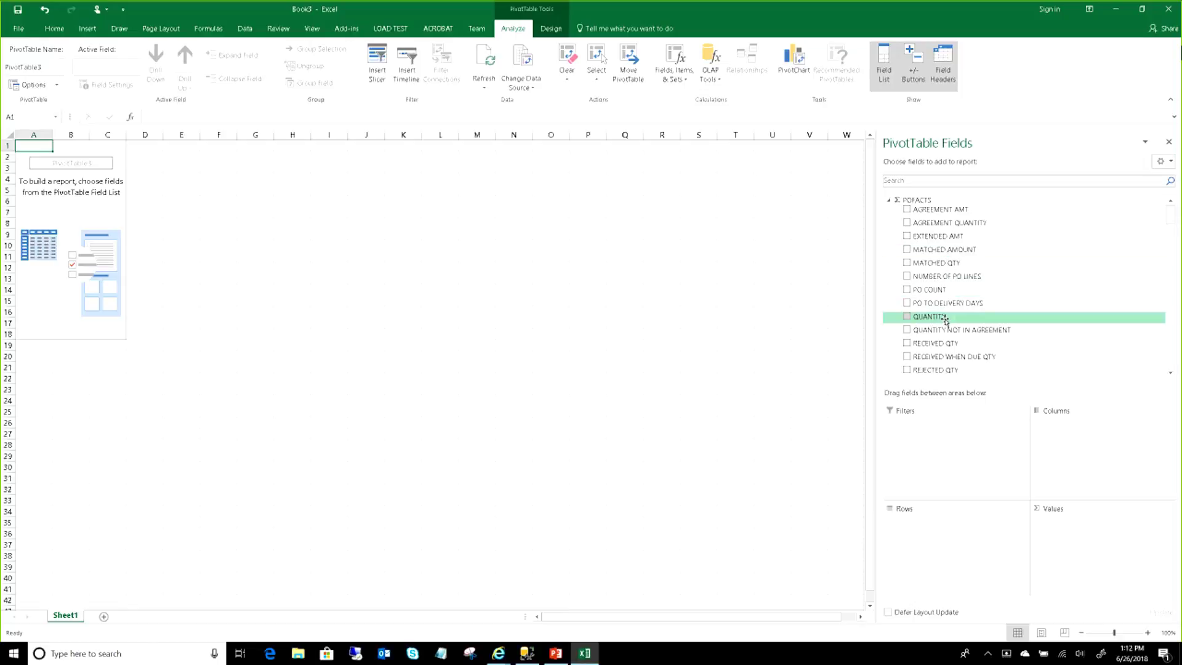
{"action": "left_click_drag", "start_coordinate": [944, 319], "coordinate": [1090, 553]}
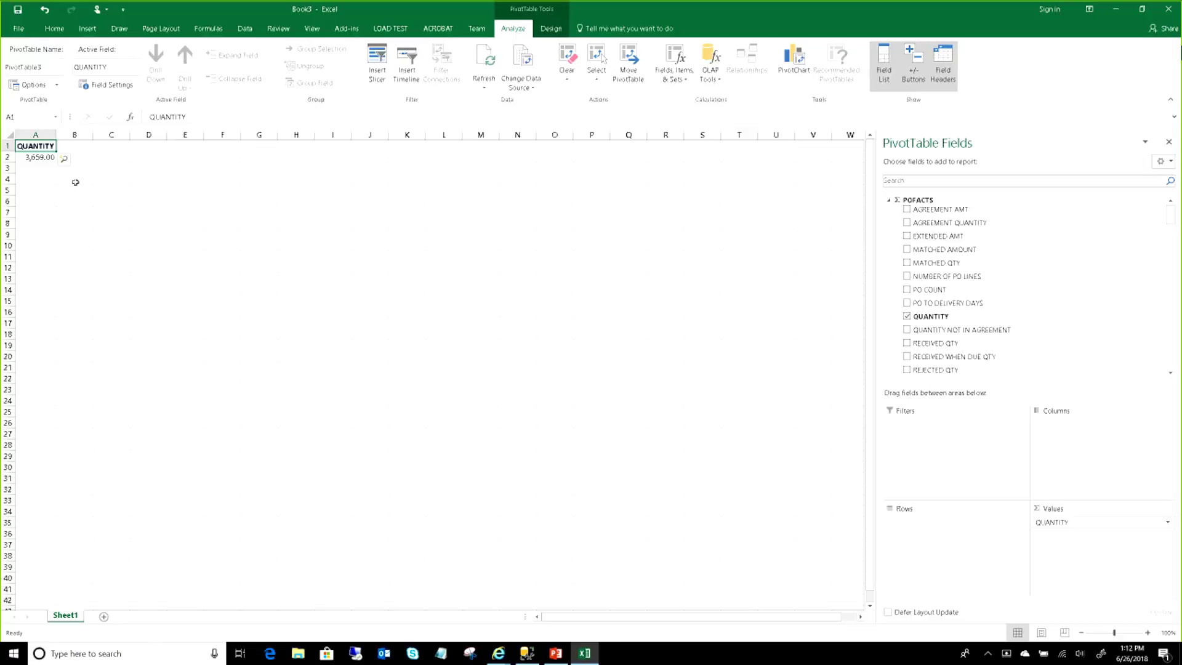
{"action": "left_click", "coordinate": [44, 158]}
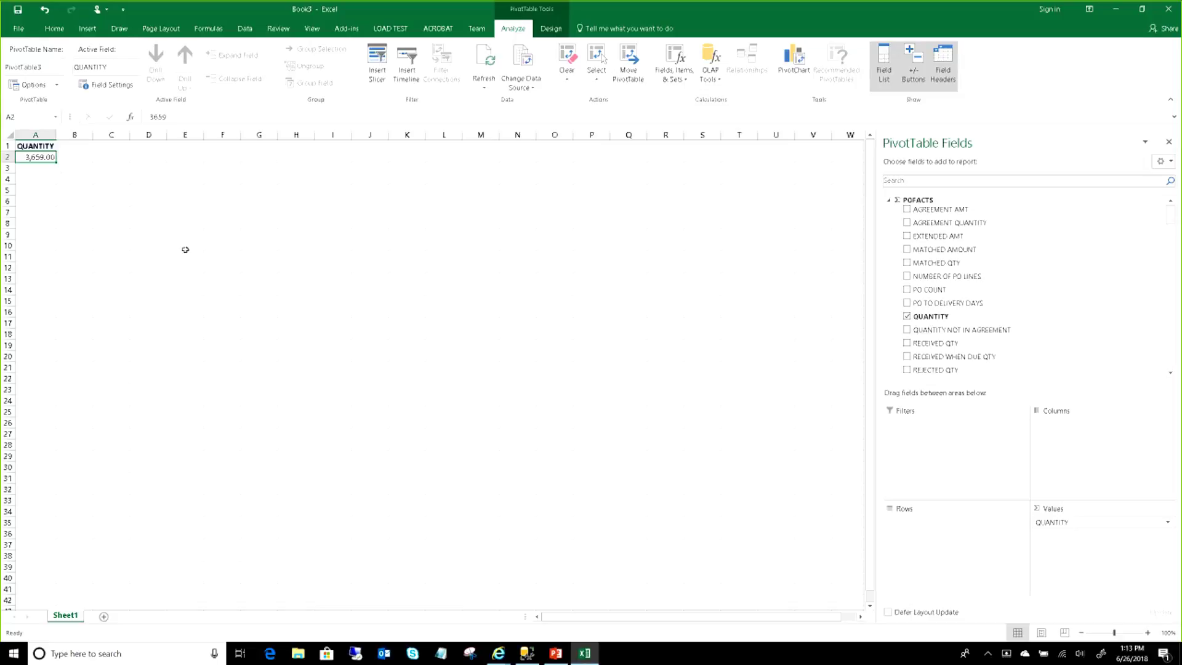
Step: Add PO DATE HIERARCHY from the PO DATES group as a report filter and restrict it to the year 2009
{"action": "left_click", "coordinate": [890, 201]}
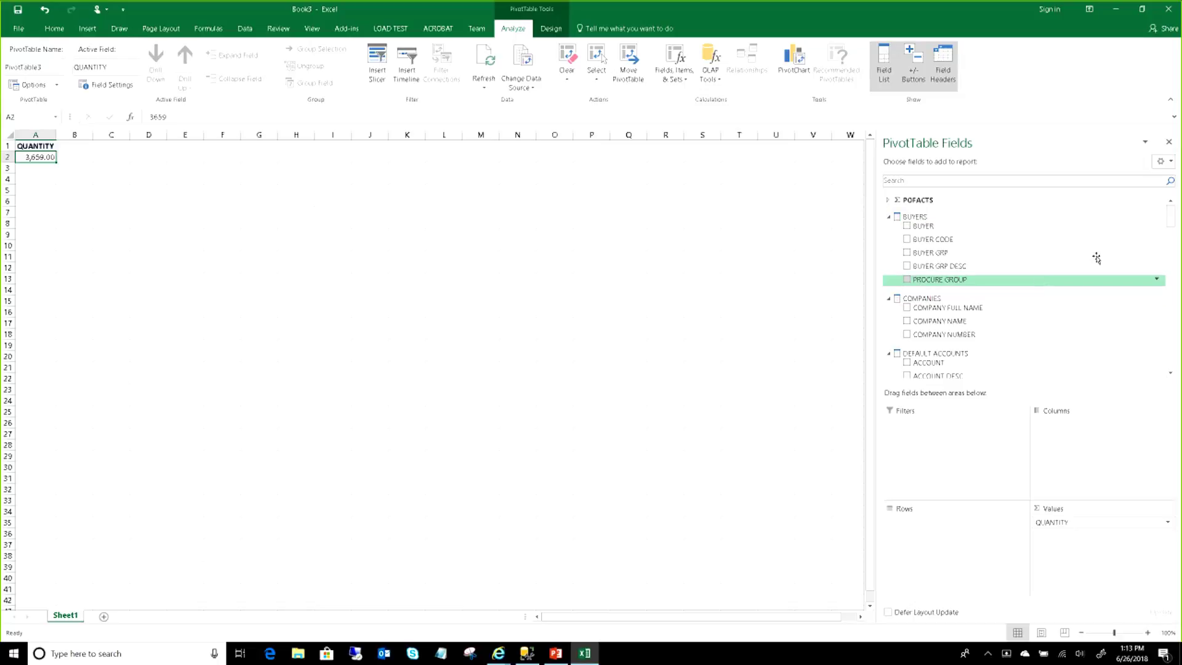
{"action": "scroll", "coordinate": [1171, 225], "scroll_direction": "down", "scroll_amount": 1}
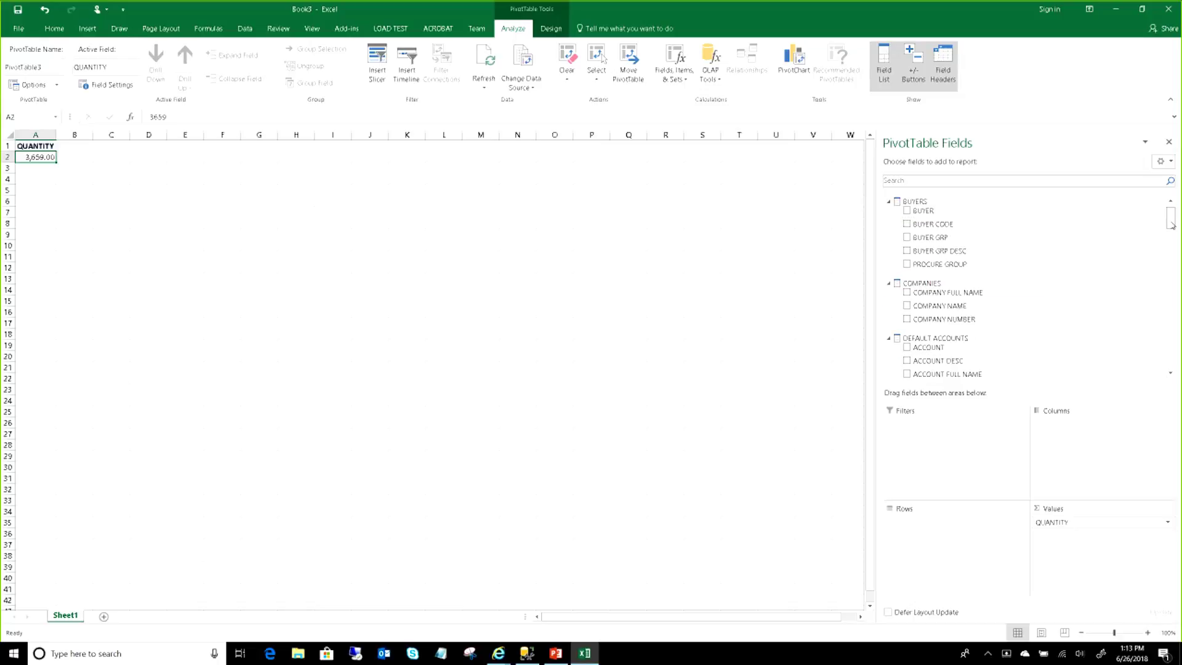
{"action": "scroll", "coordinate": [1172, 225], "scroll_direction": "down", "scroll_amount": 1}
{"action": "left_click_drag", "start_coordinate": [1171, 227], "coordinate": [1172, 280]}
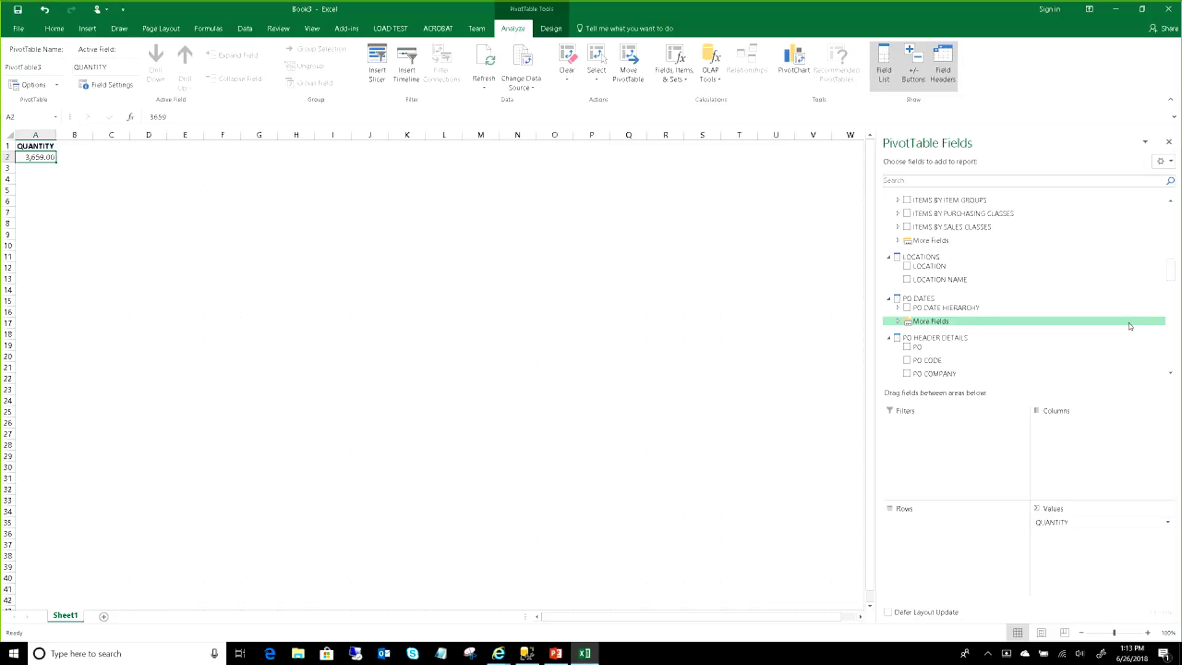
{"action": "left_click_drag", "start_coordinate": [965, 310], "coordinate": [936, 431]}
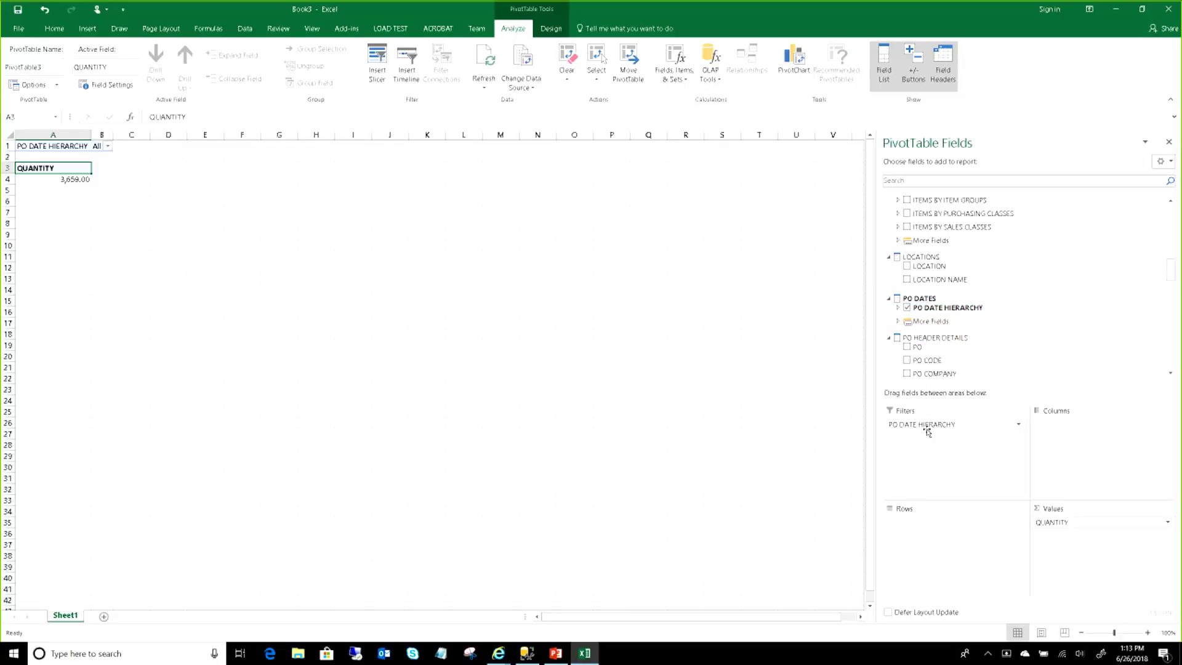
{"action": "left_click", "coordinate": [108, 146]}
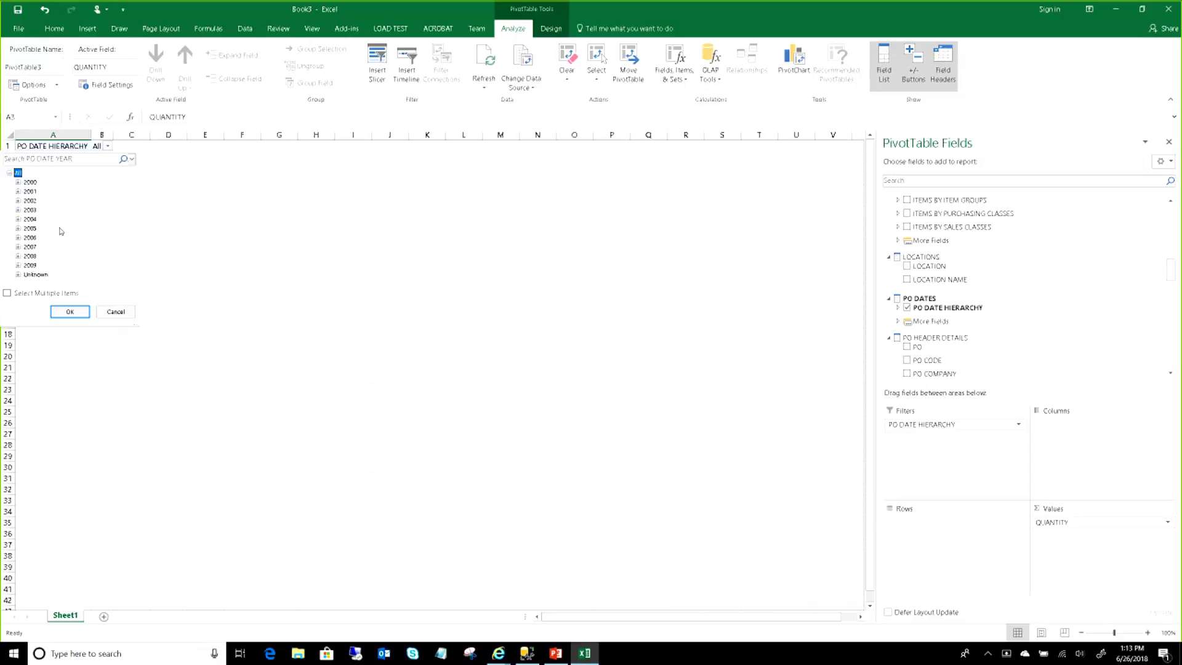
{"action": "left_click", "coordinate": [31, 265]}
{"action": "left_click", "coordinate": [88, 316]}
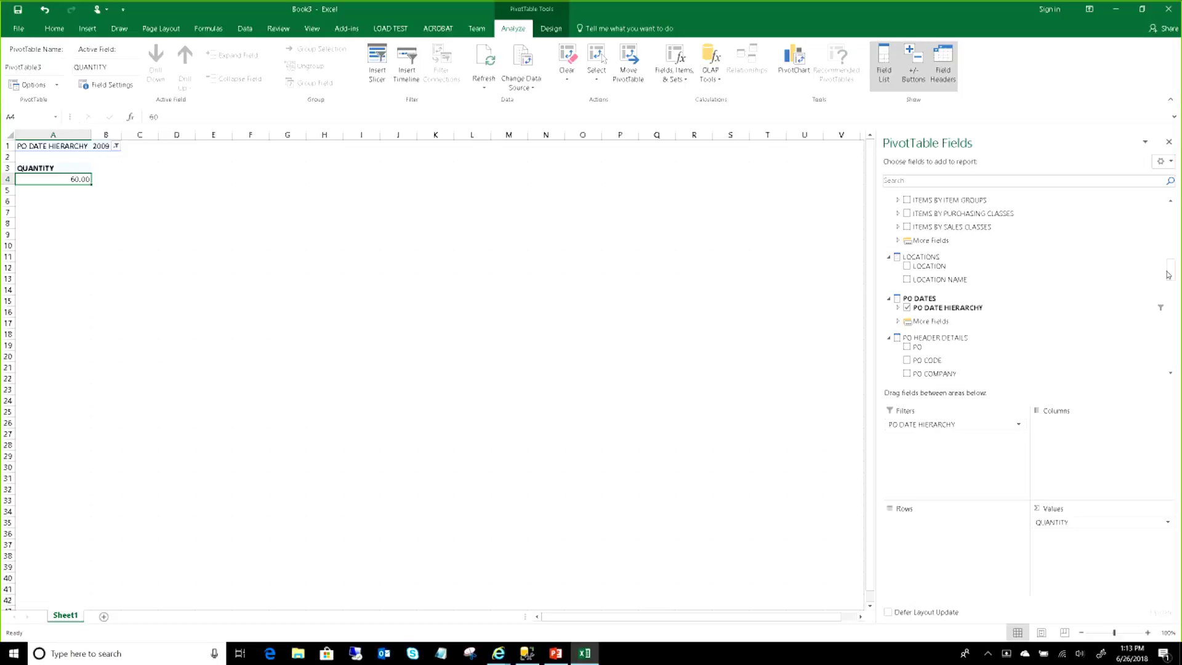
Step: Break the quantities down into rows by the DESCRIPTION field of the ITEMS group
{"action": "mouse_move", "coordinate": [1169, 277]}
{"action": "left_mouse_down"}
{"action": "mouse_move", "coordinate": [1171, 292]}
{"action": "mouse_move", "coordinate": [1171, 275]}
{"action": "left_mouse_up"}
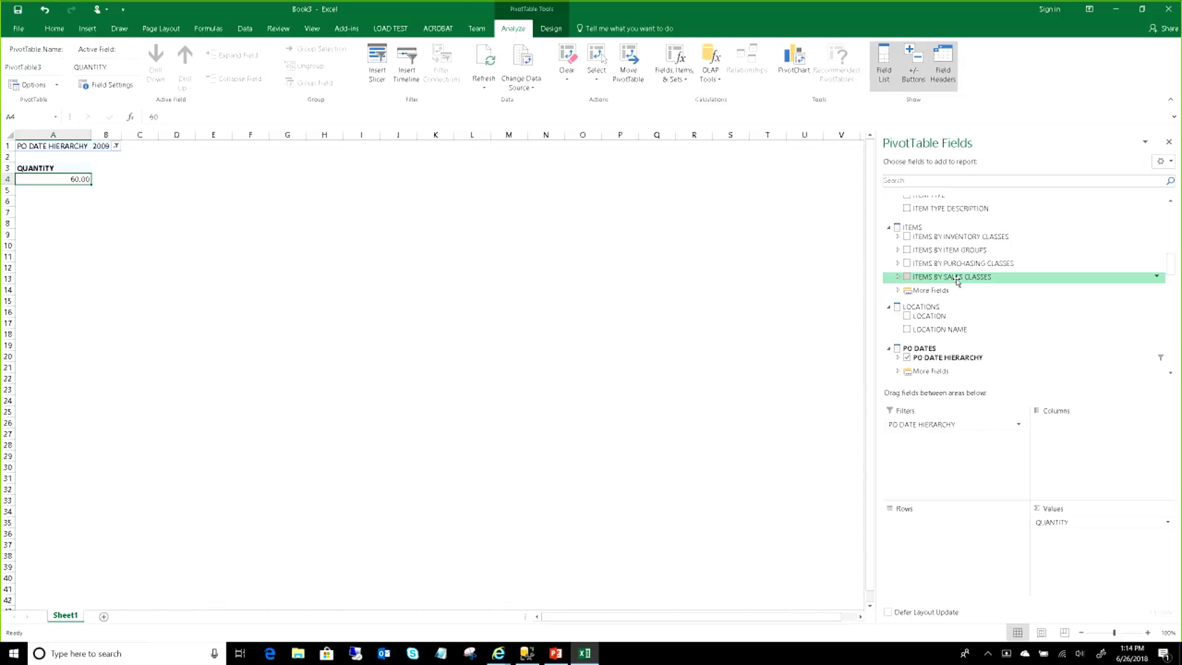
{"action": "left_click", "coordinate": [897, 290]}
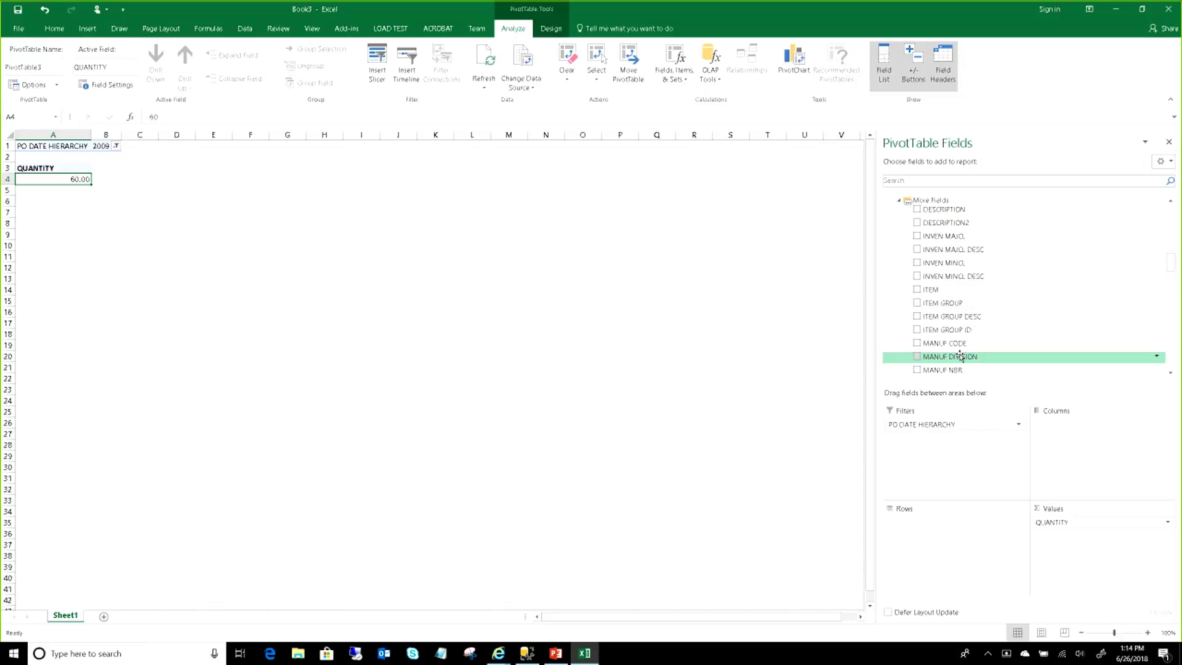
{"action": "scroll", "coordinate": [963, 354], "scroll_direction": "up", "scroll_amount": 1}
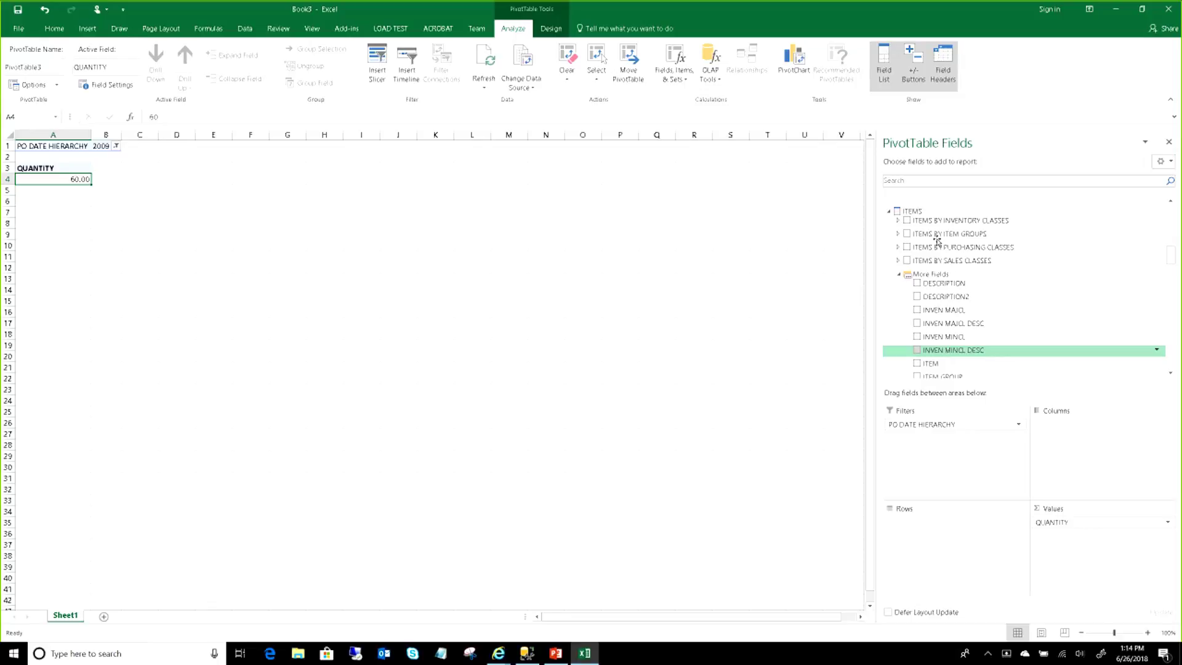
{"action": "scroll", "coordinate": [931, 217], "scroll_direction": "up", "scroll_amount": 1}
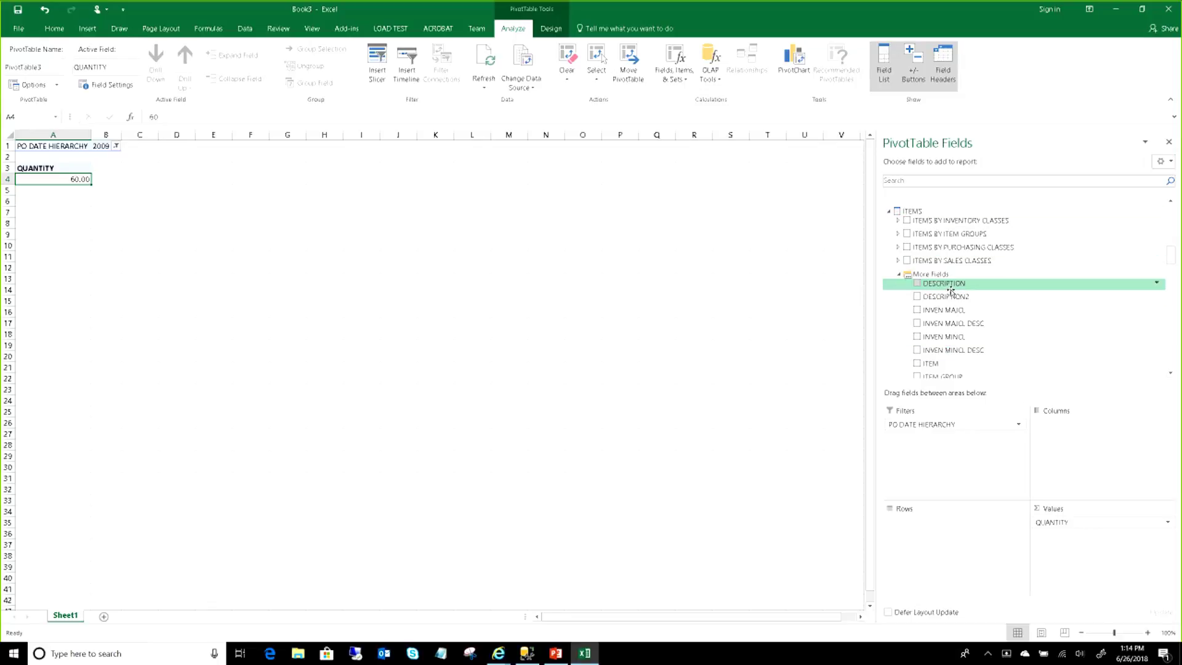
{"action": "left_click_drag", "start_coordinate": [963, 283], "coordinate": [940, 531]}
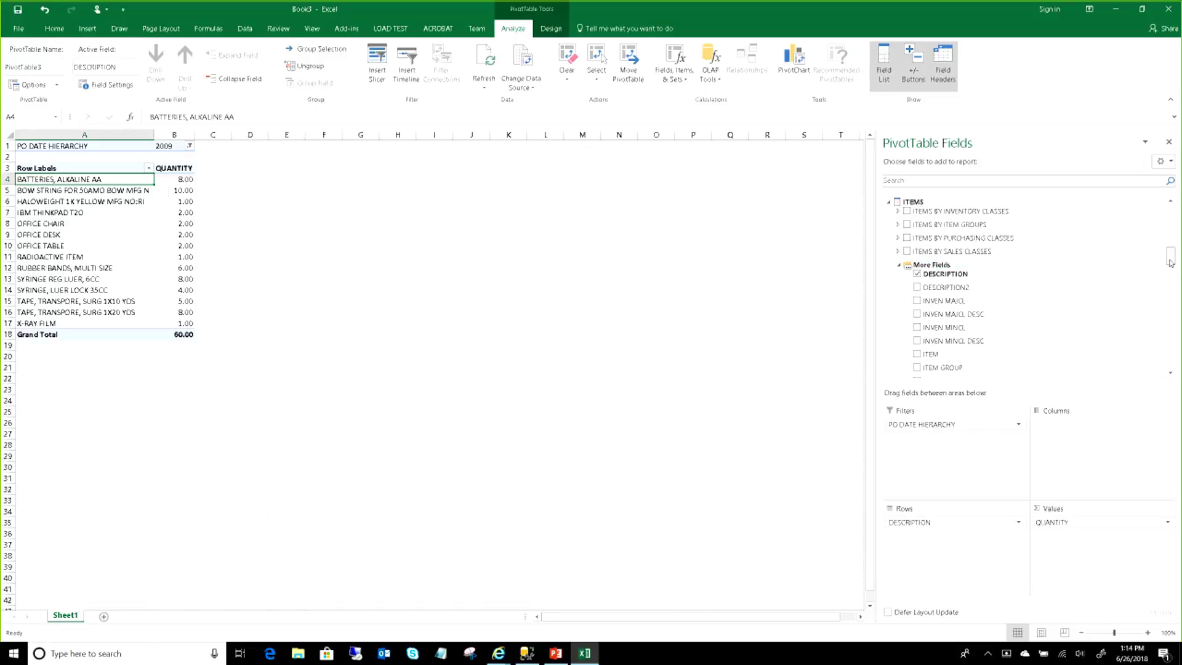
Step: Add VENDOR SNAME from the VENDORS group to the rows above DESCRIPTION, so that items are grouped by vendor
{"action": "left_click_drag", "start_coordinate": [1171, 265], "coordinate": [1170, 363]}
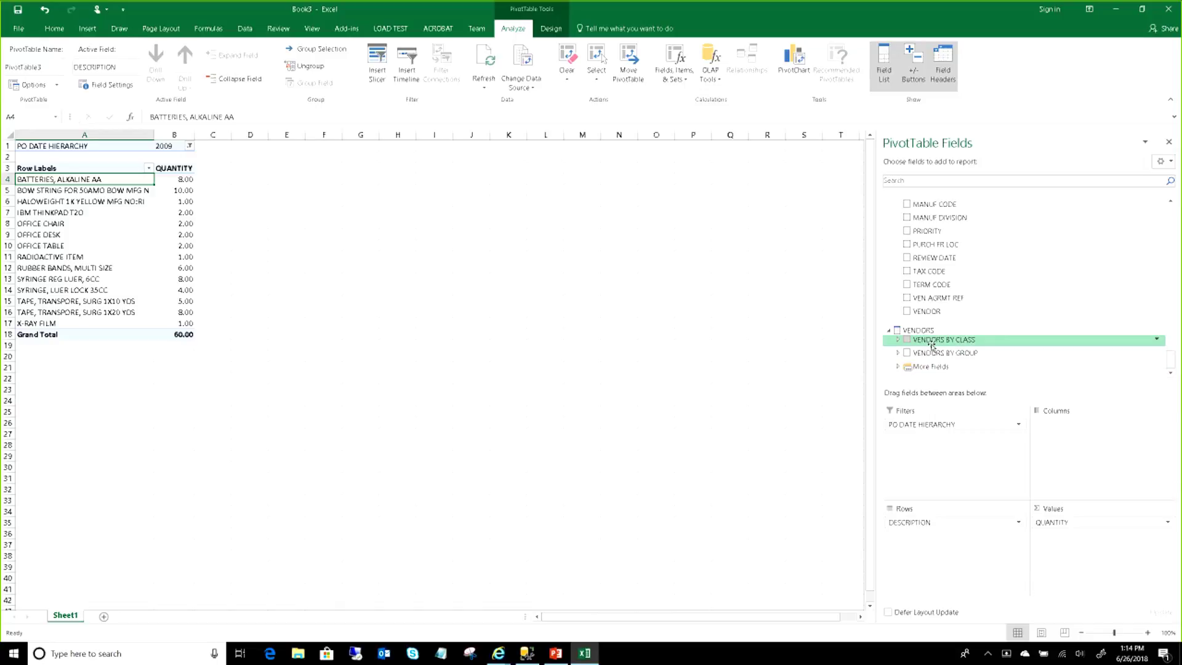
{"action": "left_click", "coordinate": [899, 367]}
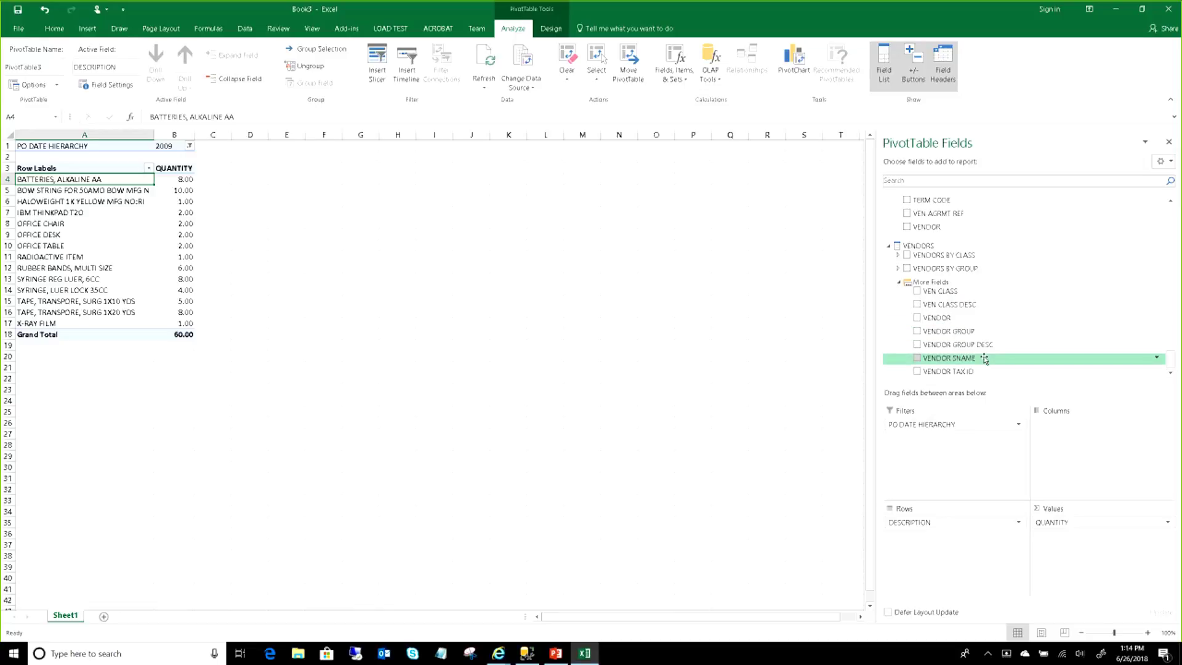
{"action": "left_click_drag", "start_coordinate": [985, 360], "coordinate": [947, 529]}
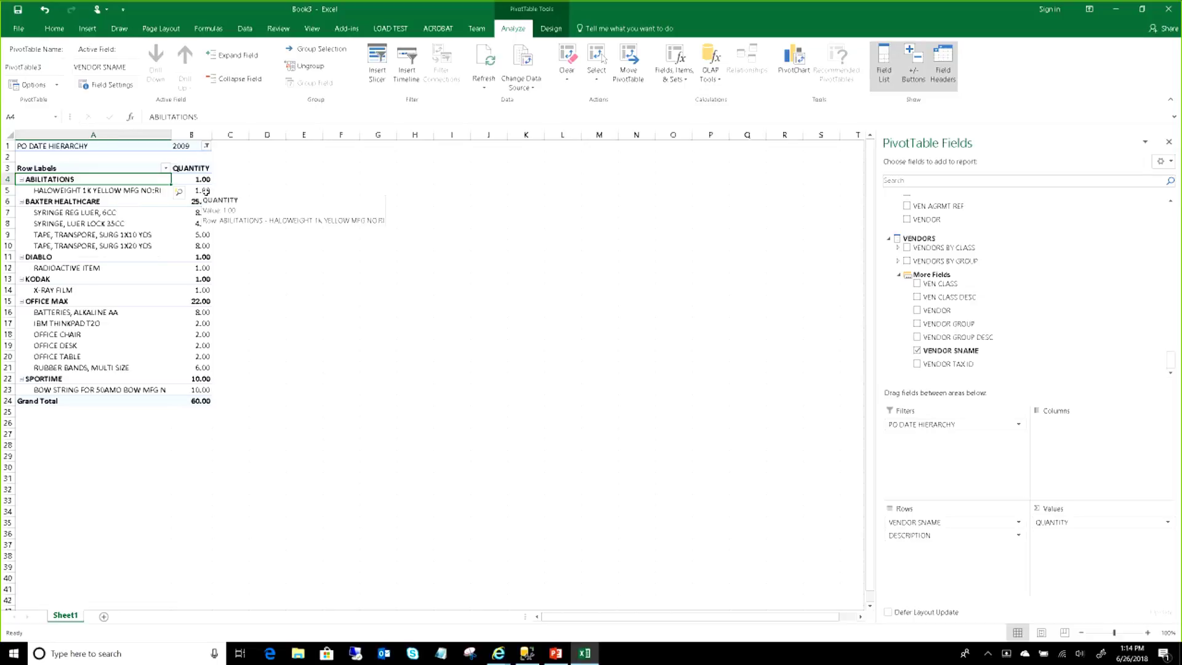
{"action": "mouse_move", "coordinate": [204, 192]}
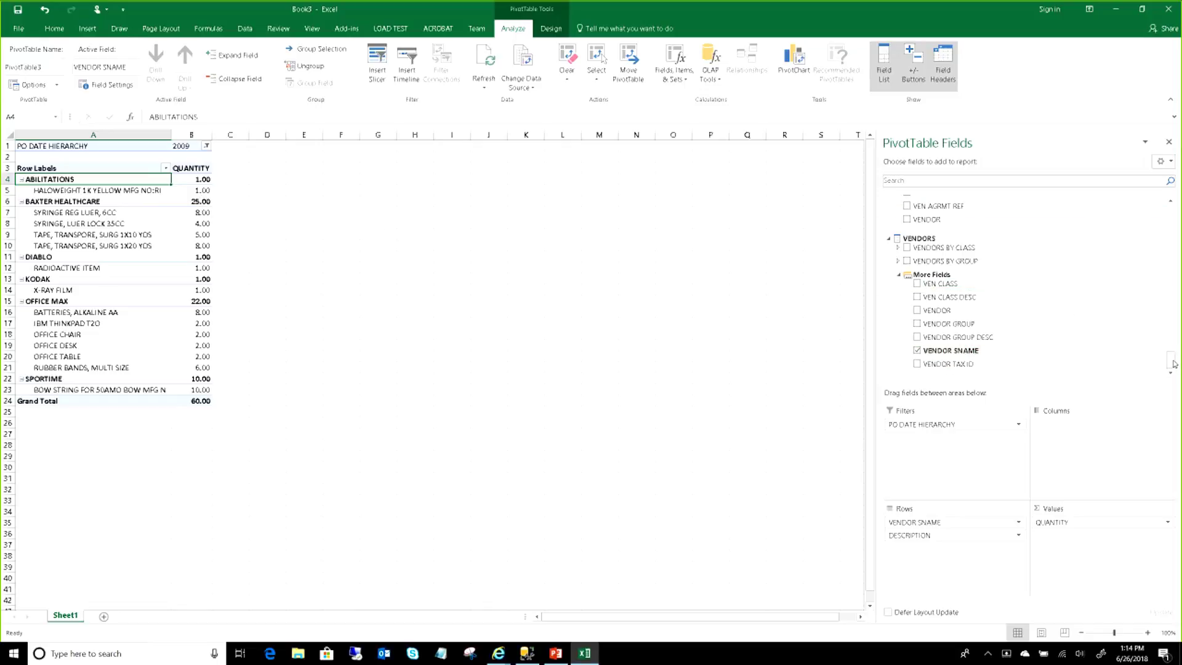
Step: Move VENDOR SNAME from the rows to the report filters and restrict it to the vendor KODAK
{"action": "left_click_drag", "start_coordinate": [1173, 364], "coordinate": [1173, 214]}
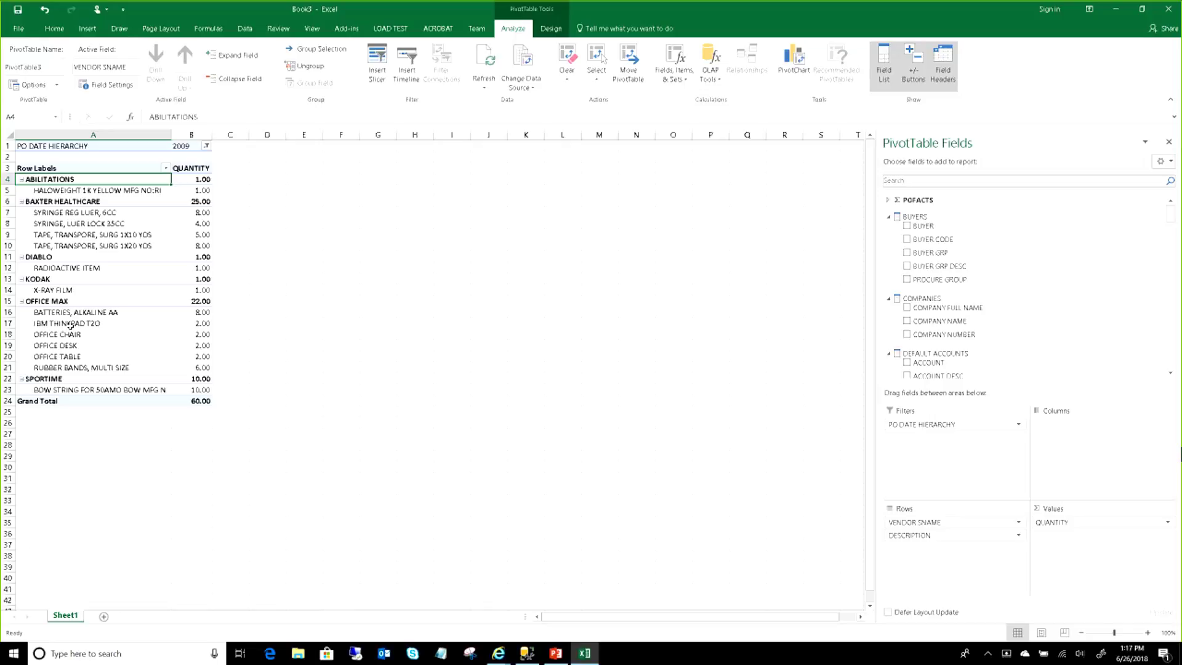
{"action": "left_click_drag", "start_coordinate": [1008, 528], "coordinate": [960, 467]}
{"action": "left_click", "coordinate": [209, 157]}
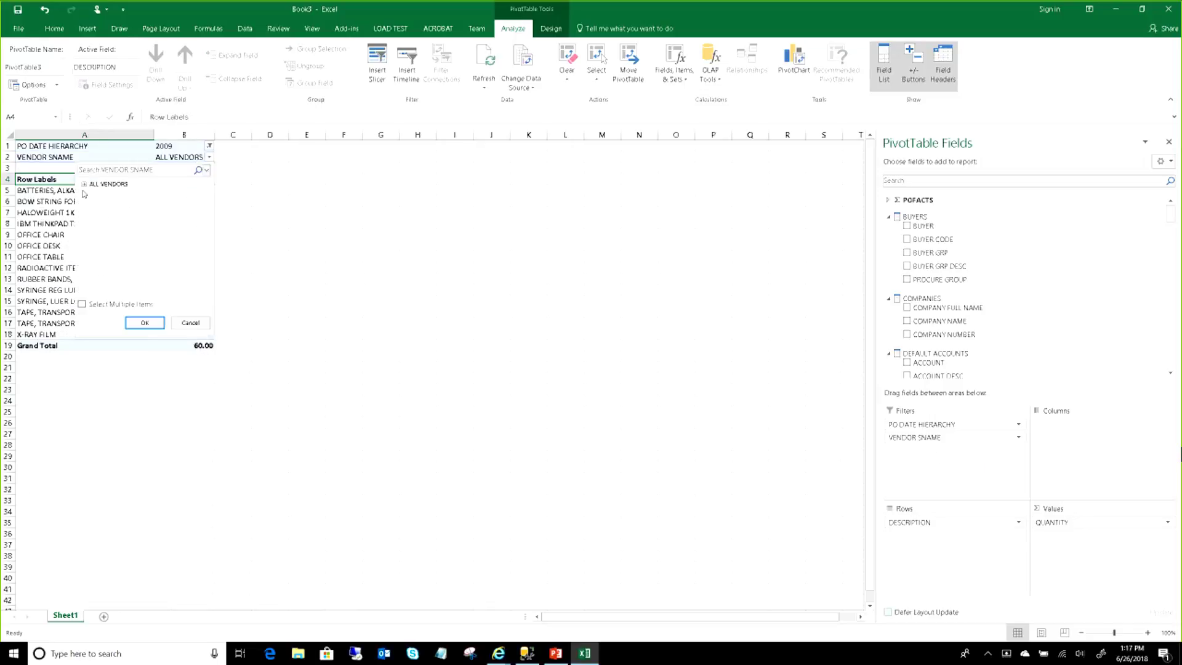
{"action": "left_click", "coordinate": [85, 184]}
{"action": "scroll", "coordinate": [123, 237], "scroll_direction": "down", "scroll_amount": 10}
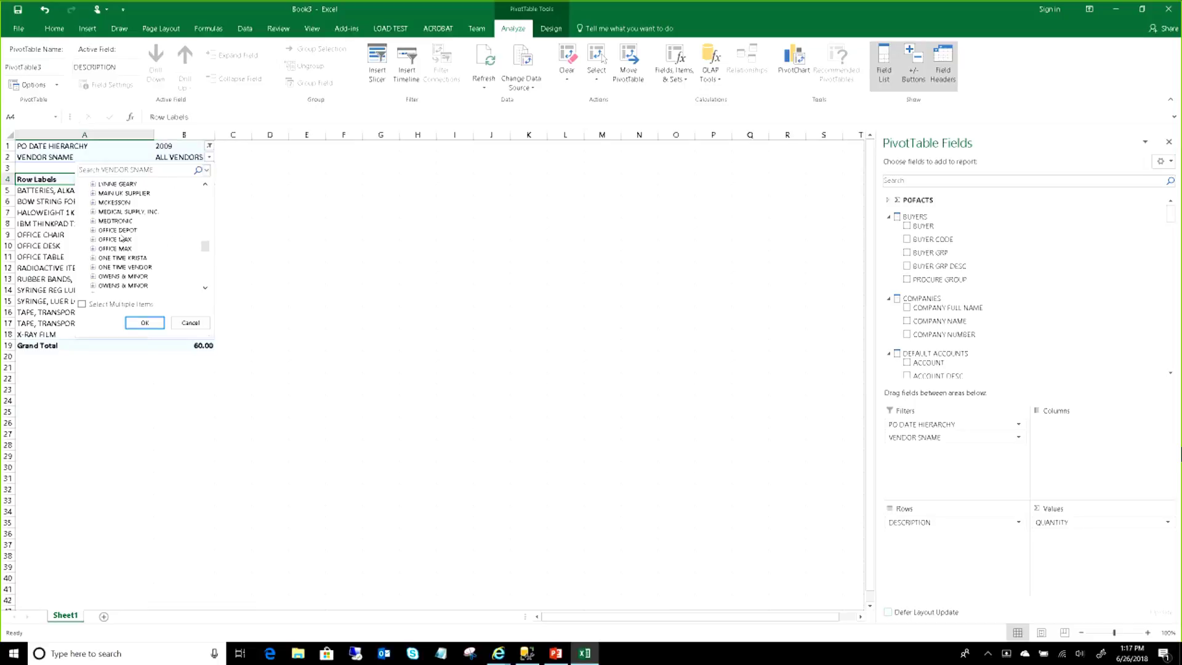
{"action": "scroll", "coordinate": [123, 237], "scroll_direction": "up", "scroll_amount": 3}
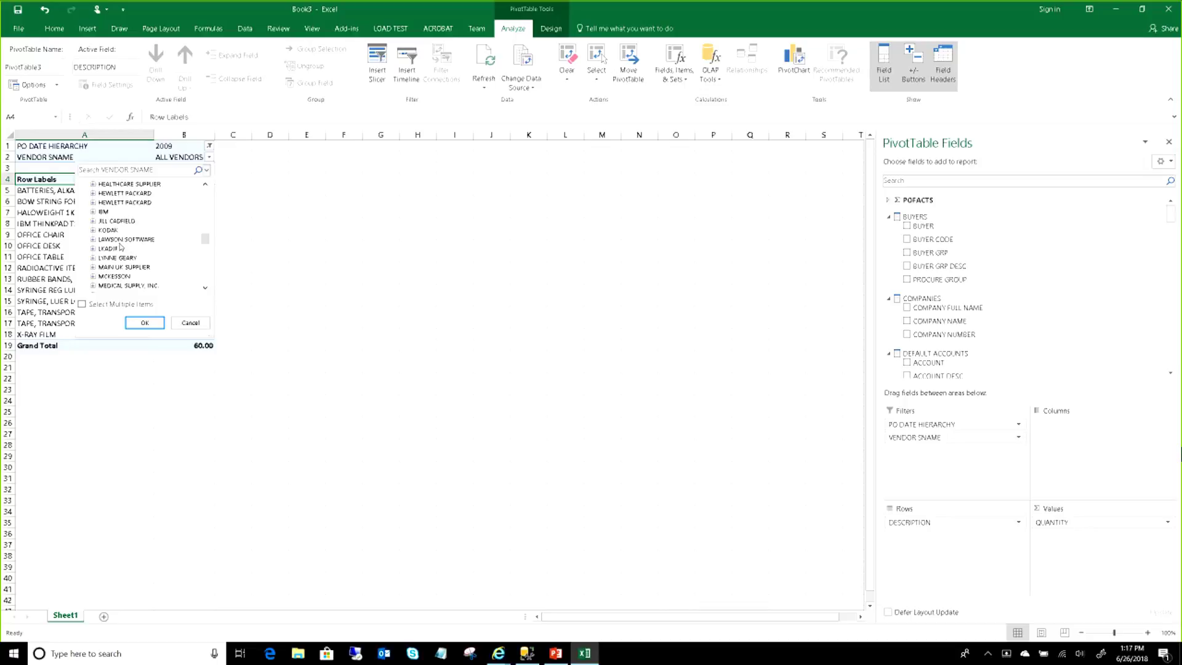
{"action": "left_click", "coordinate": [108, 231]}
{"action": "left_click", "coordinate": [150, 323]}
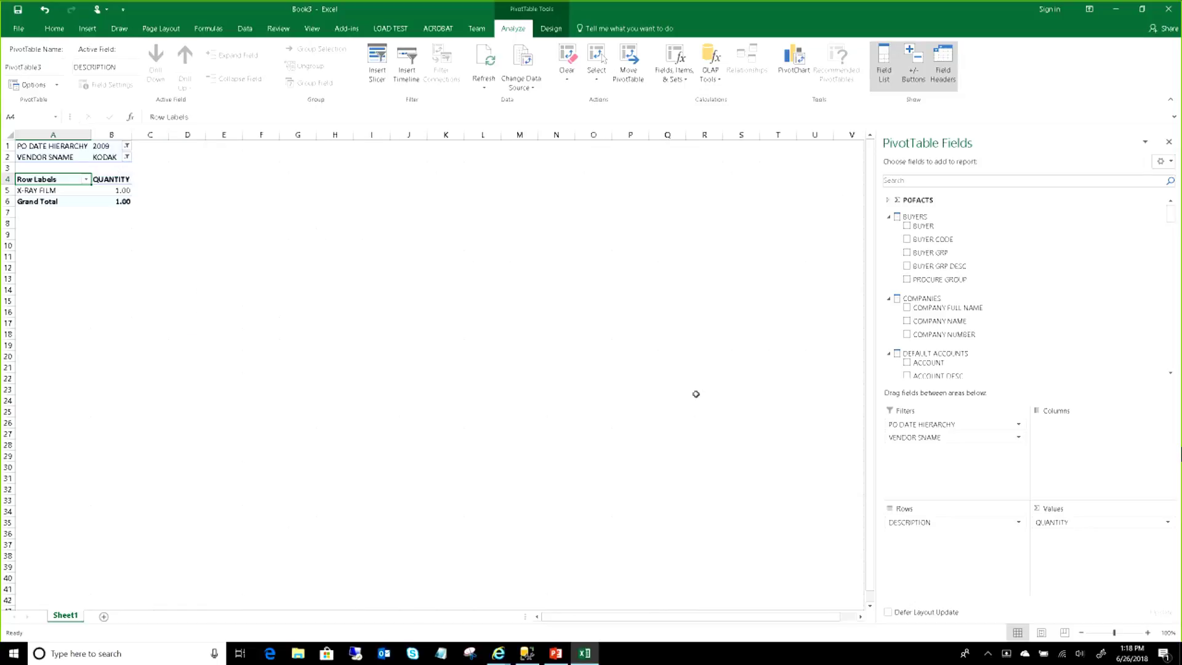
Step: Remove the PO DATE HIERARCHY filter and add PO DATE from the PO DATES group to the rows below DESCRIPTION
{"action": "left_click_drag", "start_coordinate": [923, 424], "coordinate": [928, 349]}
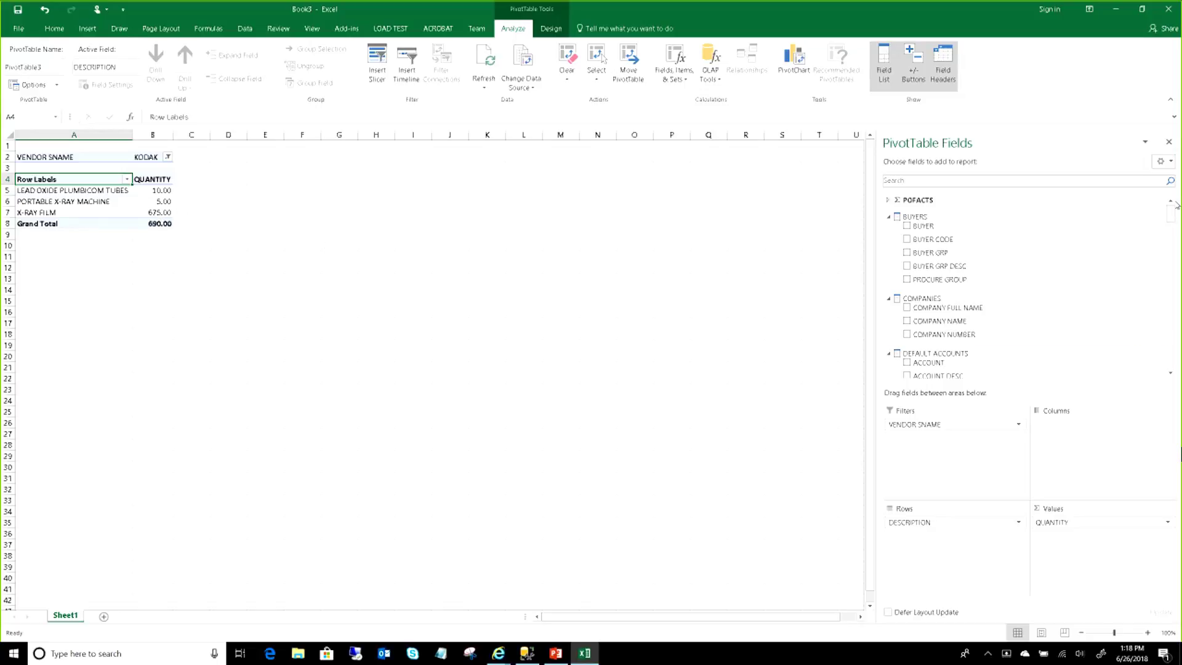
{"action": "left_click_drag", "start_coordinate": [1173, 217], "coordinate": [1171, 295]}
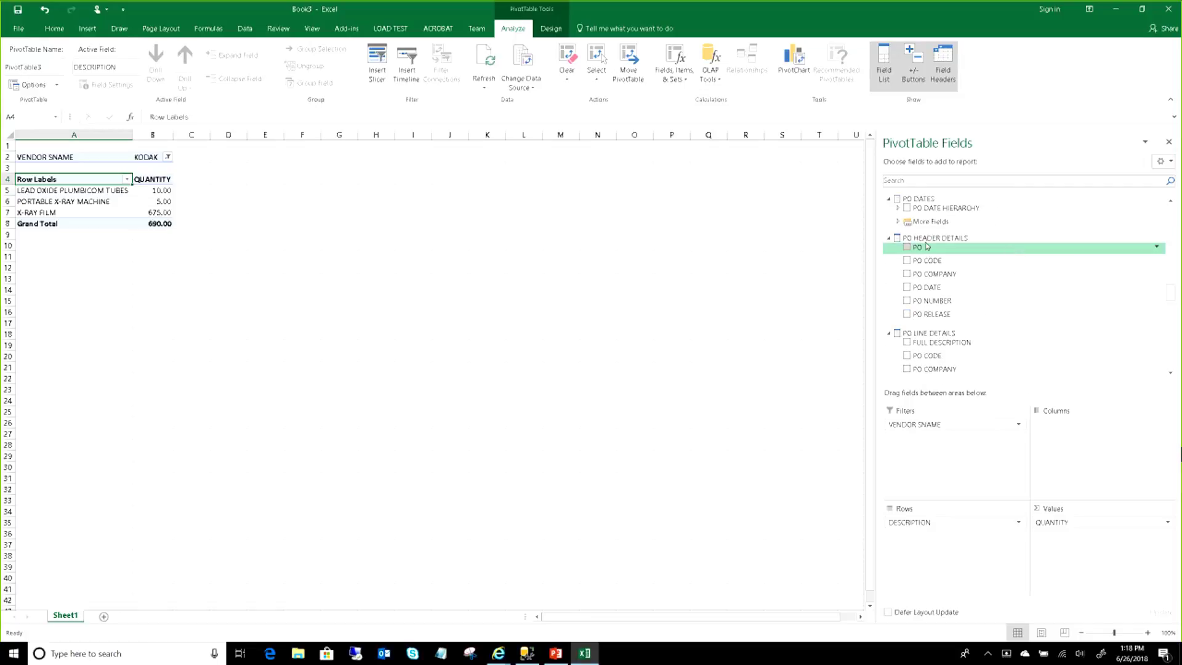
{"action": "left_click", "coordinate": [900, 221]}
{"action": "left_click_drag", "start_coordinate": [939, 245], "coordinate": [939, 530]}
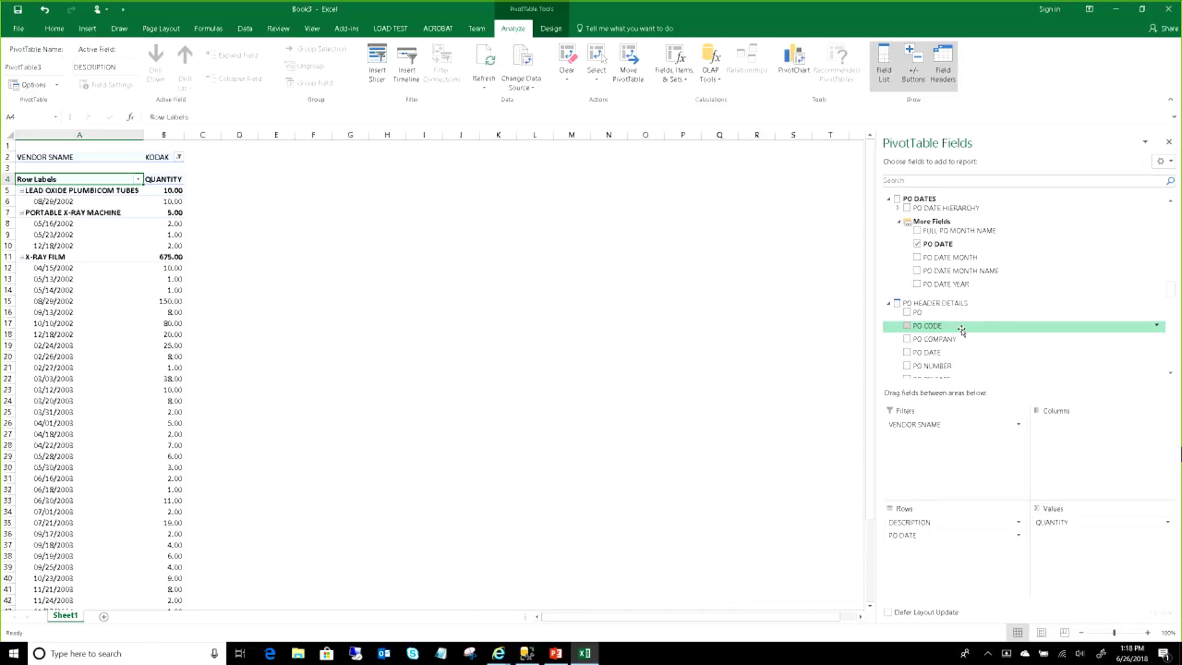
Step: Replace PO DATE in the rows with FULL DESCRIPTION from the PO LINE DETAILS group, placed below DESCRIPTION
{"action": "scroll", "coordinate": [963, 327], "scroll_direction": "down", "scroll_amount": 1}
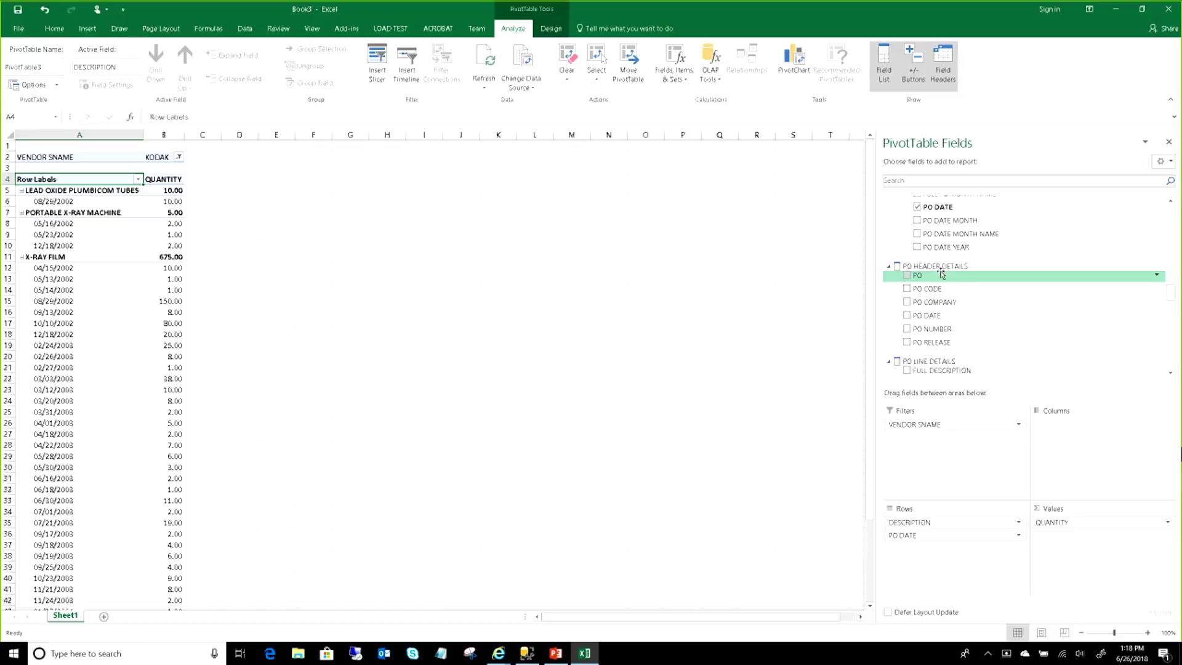
{"action": "scroll", "coordinate": [938, 271], "scroll_direction": "down", "scroll_amount": 3}
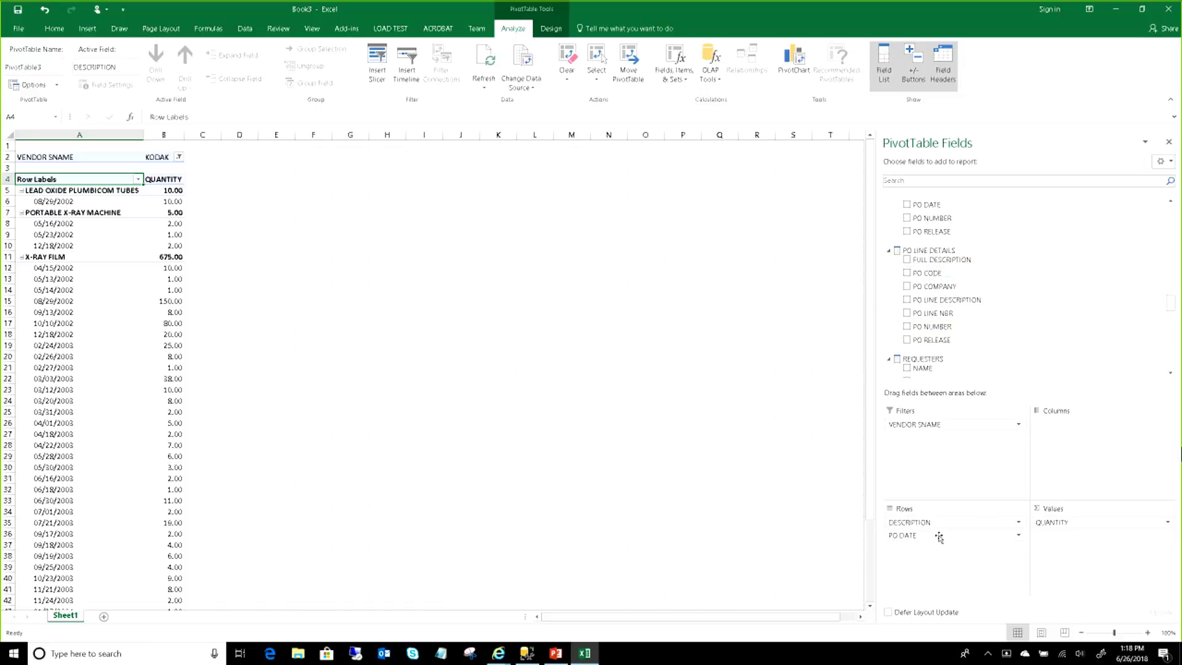
{"action": "left_click_drag", "start_coordinate": [938, 537], "coordinate": [991, 298]}
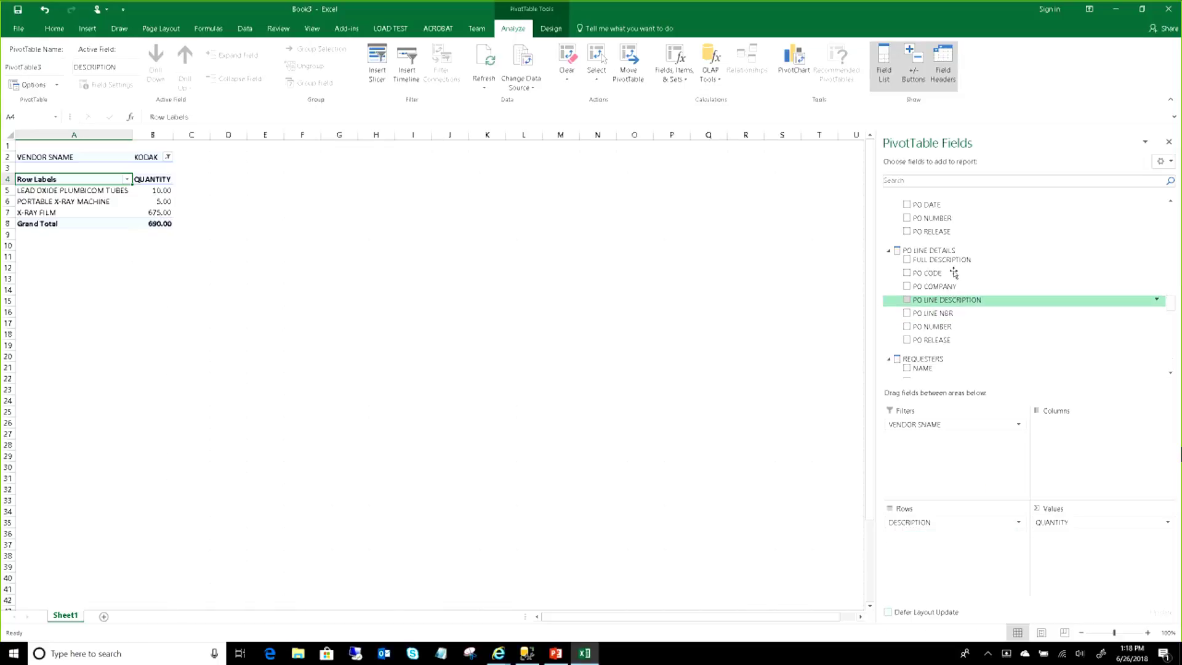
{"action": "left_click_drag", "start_coordinate": [942, 259], "coordinate": [934, 547]}
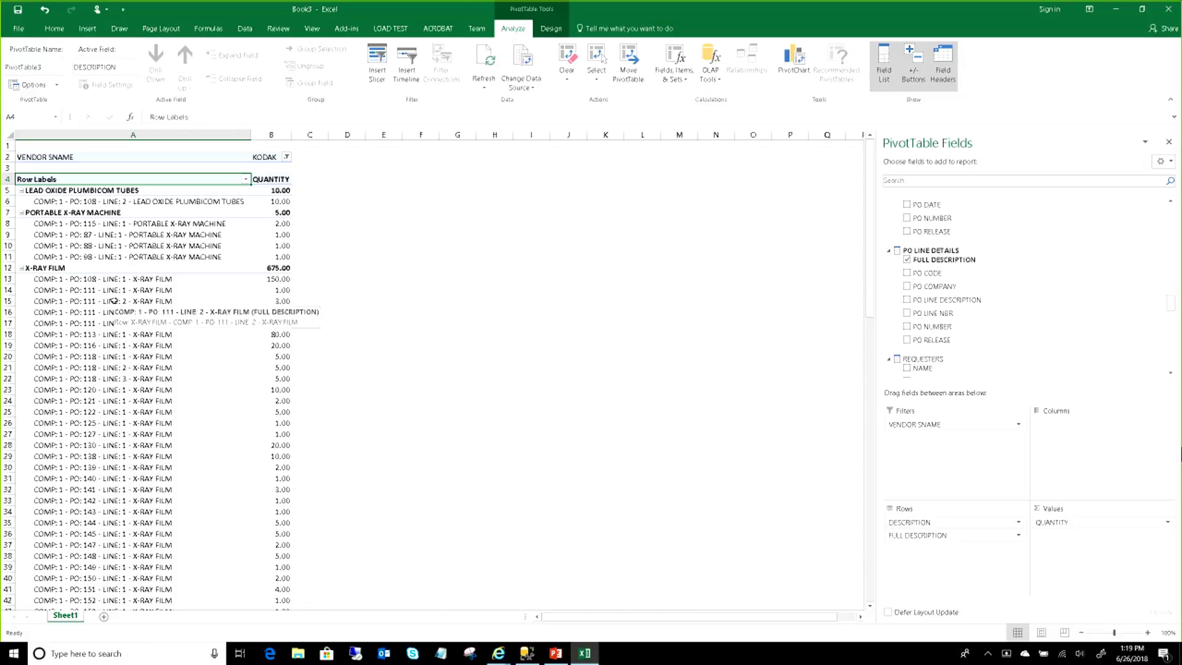
Step: Remove FULL DESCRIPTION from the rows and insert a 2-D pie PivotChart of the quantities by item description
{"action": "left_click_drag", "start_coordinate": [955, 536], "coordinate": [594, 312]}
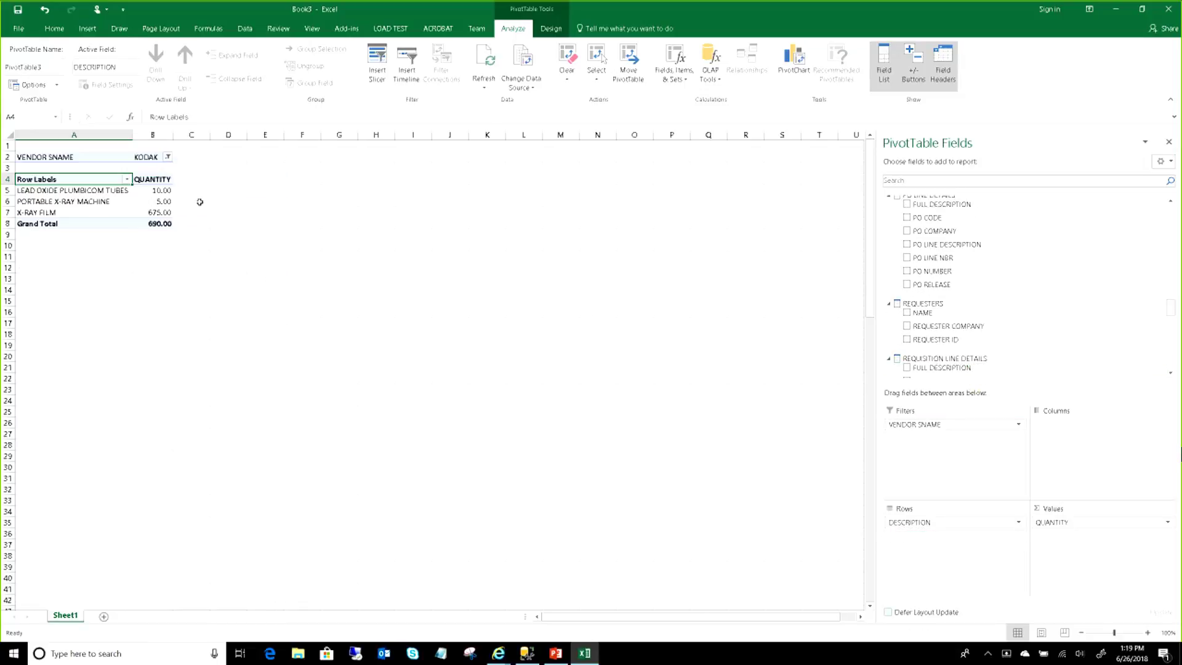
{"action": "left_click", "coordinate": [93, 30]}
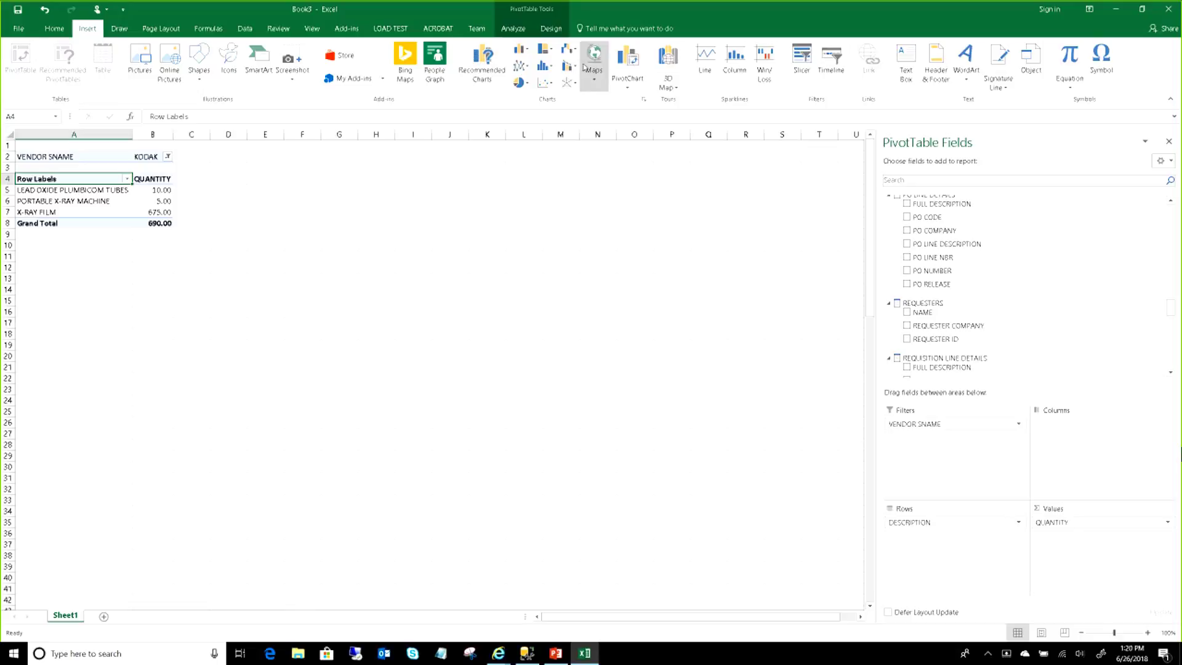
{"action": "left_click", "coordinate": [519, 83]}
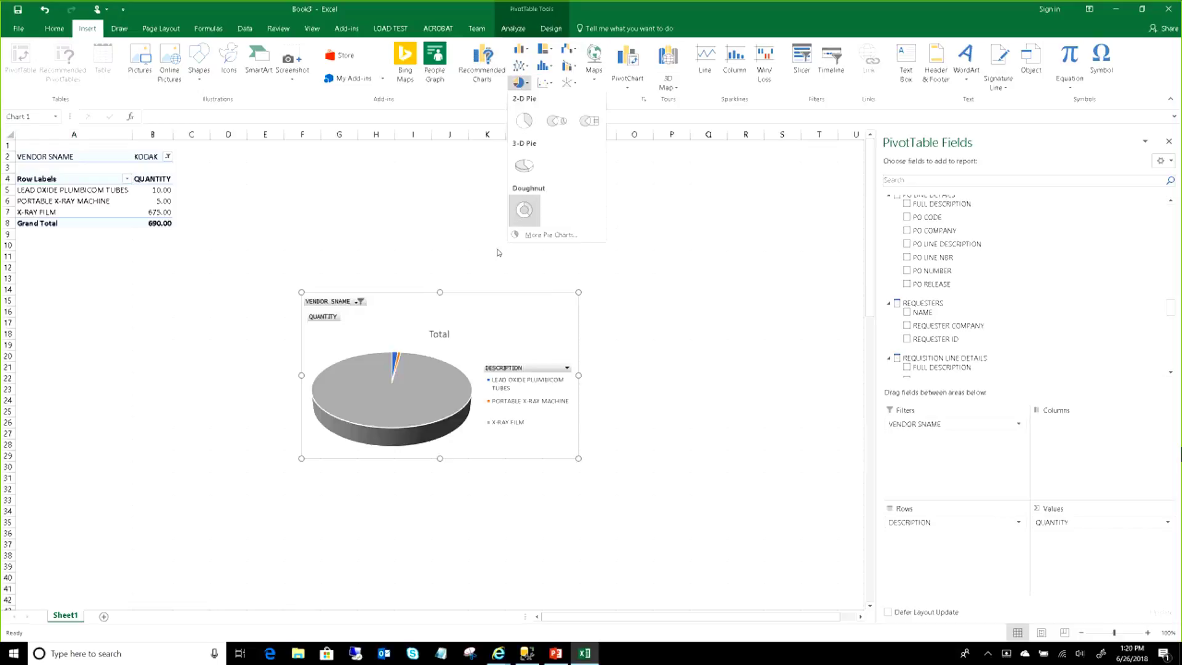
{"action": "left_click", "coordinate": [524, 120]}
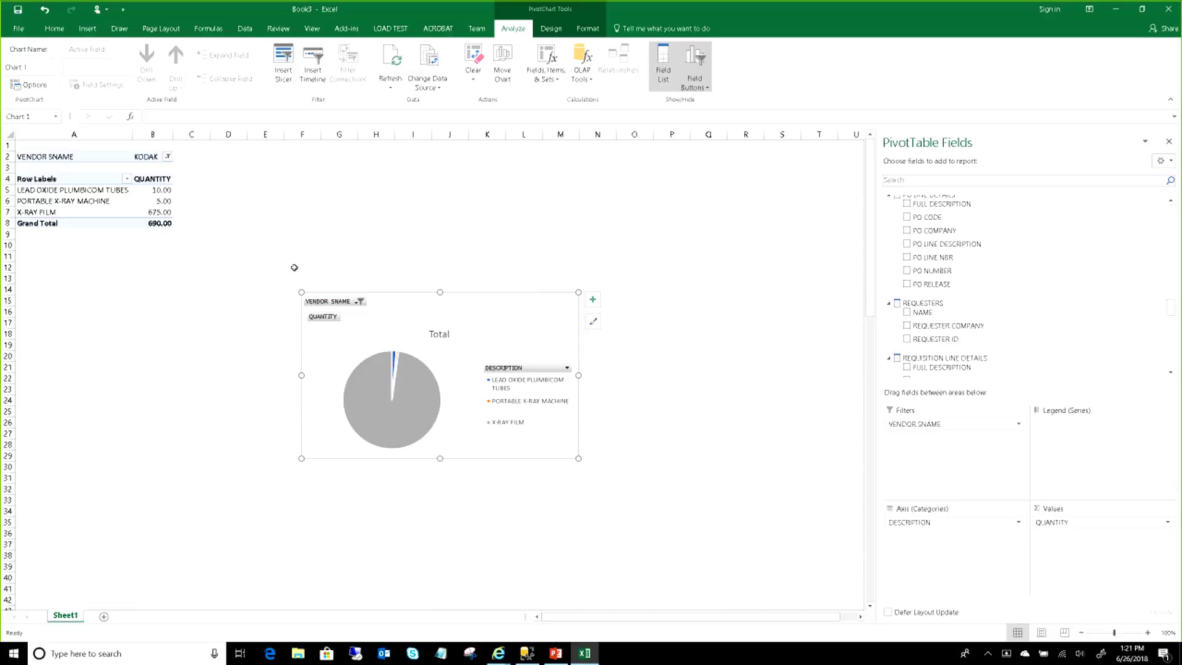
Step: Enter =cube in cell G3 to list the cube functions, and inspect the PivotTable quantity for PORTABLE X-RAY MACHINE
{"action": "left_click", "coordinate": [331, 173]}
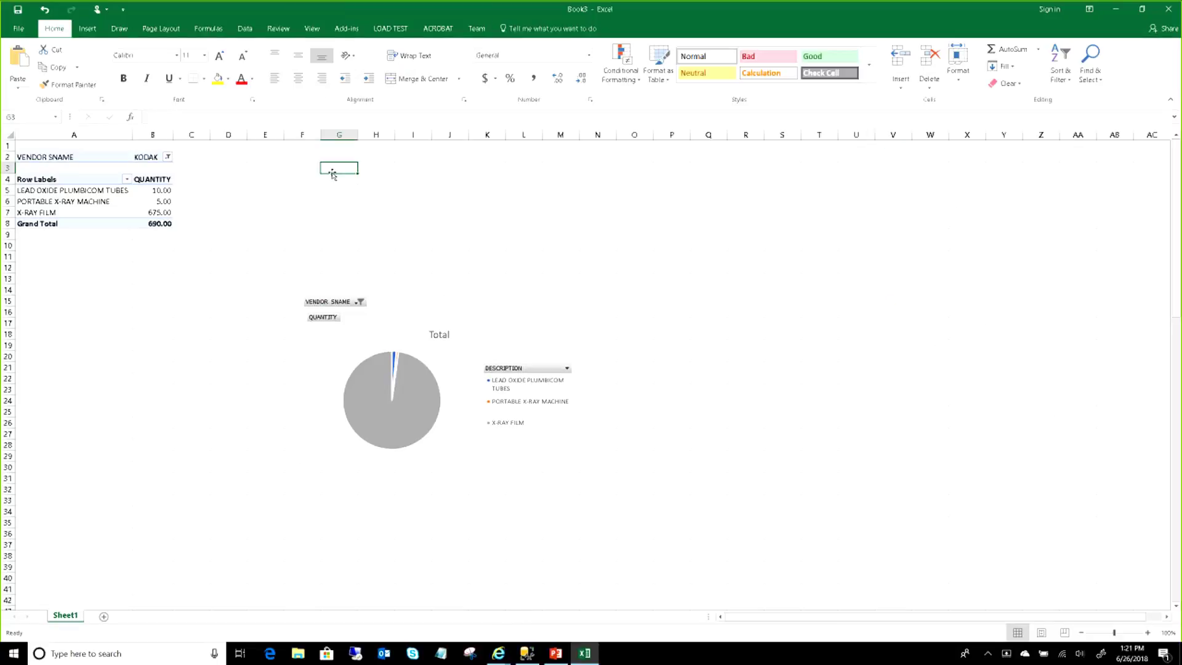
{"action": "type", "text": "=cube"}
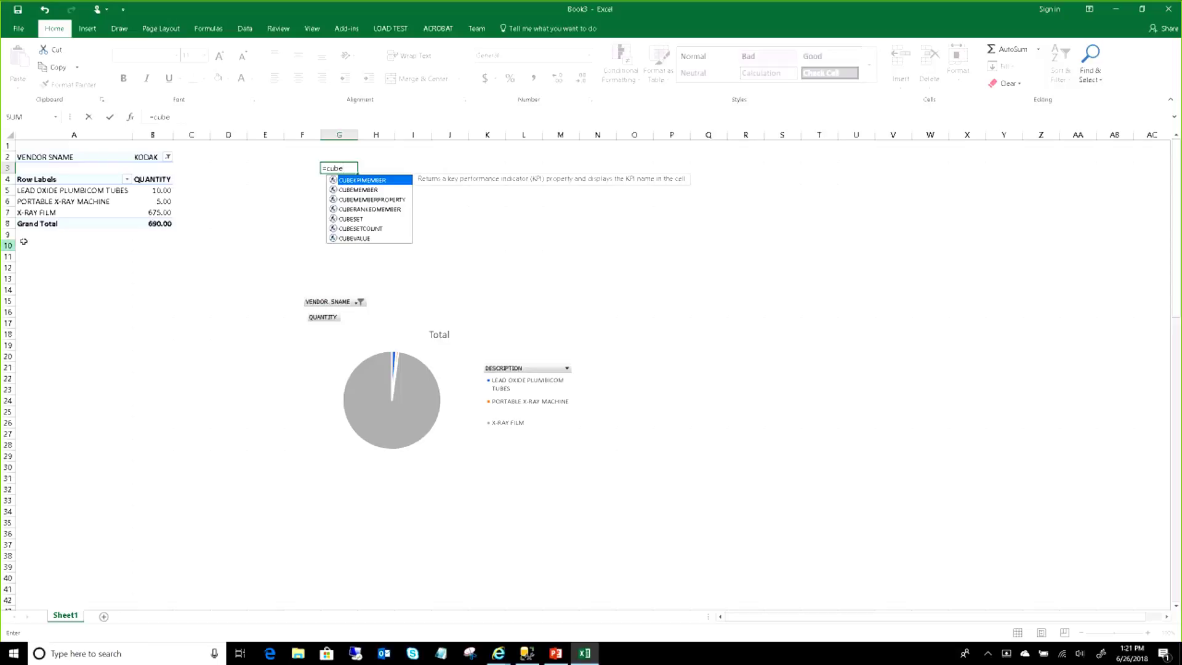
{"action": "left_click", "coordinate": [88, 209]}
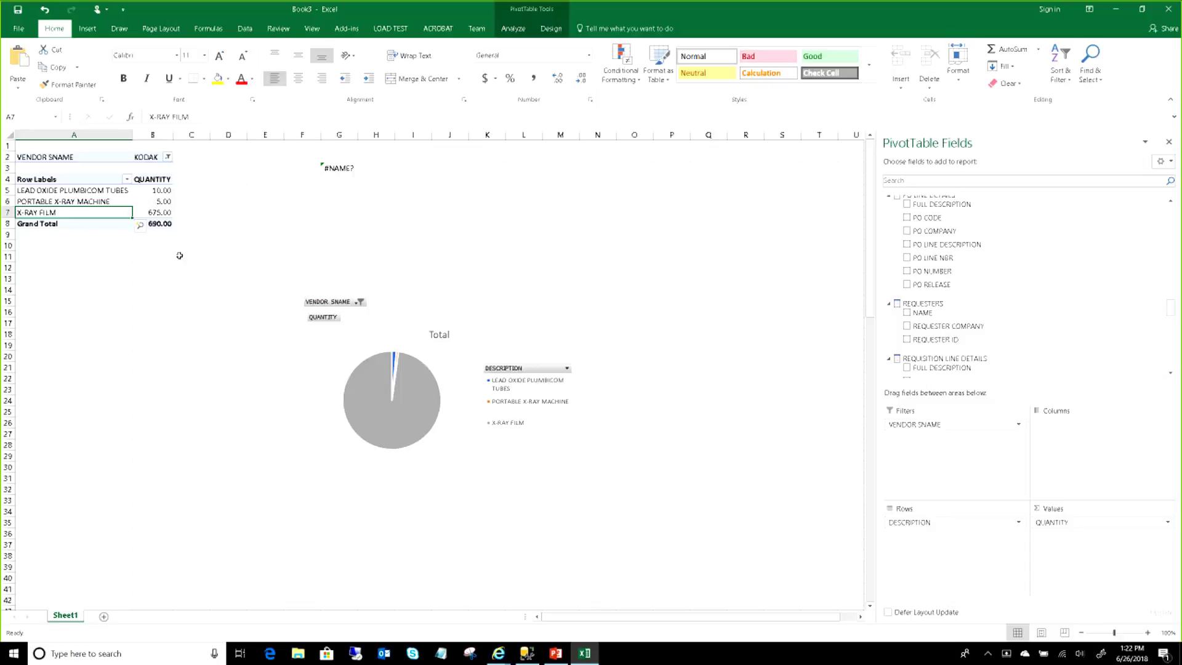
{"action": "left_click", "coordinate": [152, 201]}
{"action": "mouse_move", "coordinate": [152, 201]}
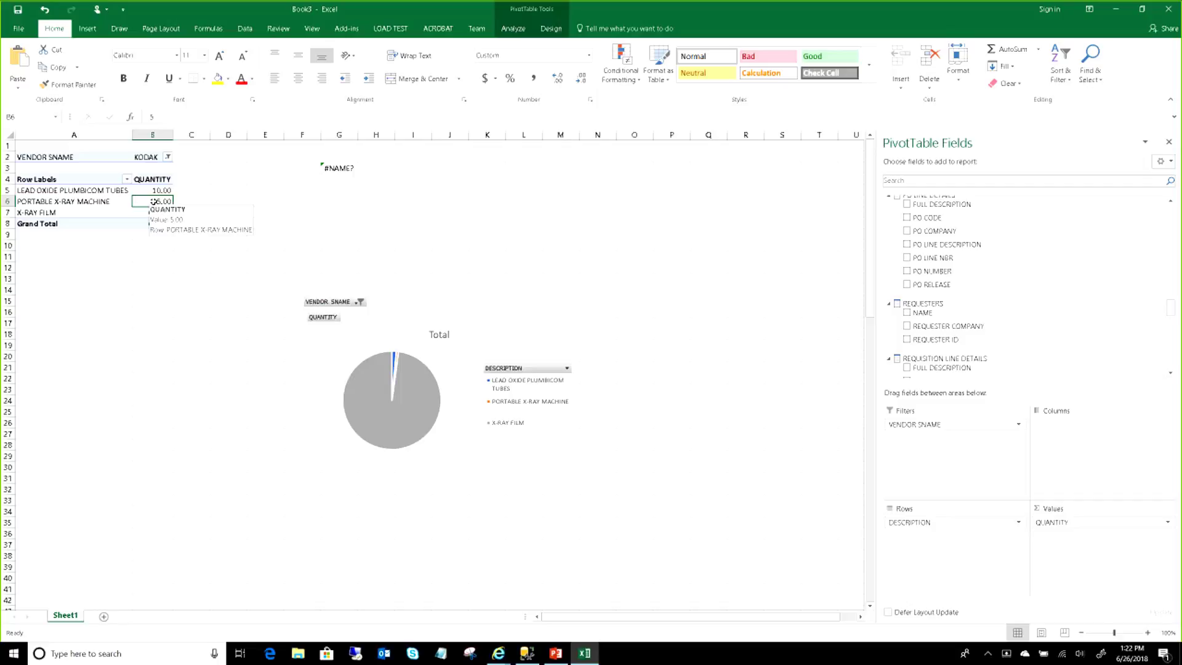
Step: Switch to the Supply Chain Analytics presentation in PowerPoint and examine the Reporting Datamart on the Dashboard Gear System Overview slide
{"action": "left_click", "coordinate": [556, 653]}
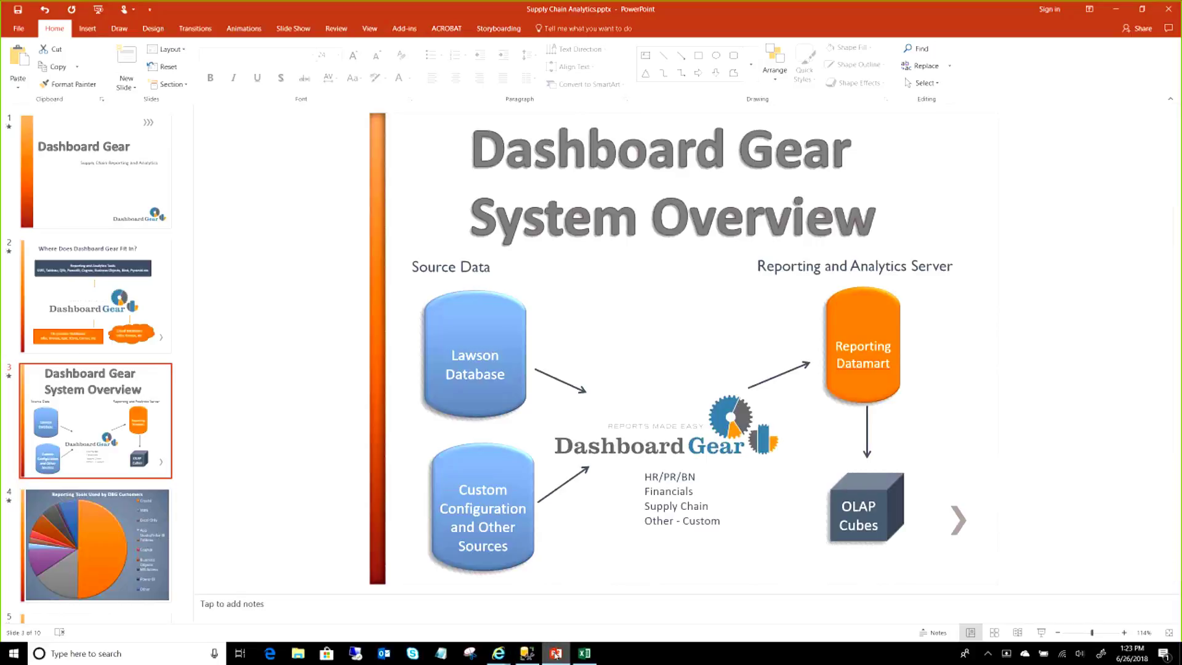
{"action": "mouse_move", "coordinate": [556, 653]}
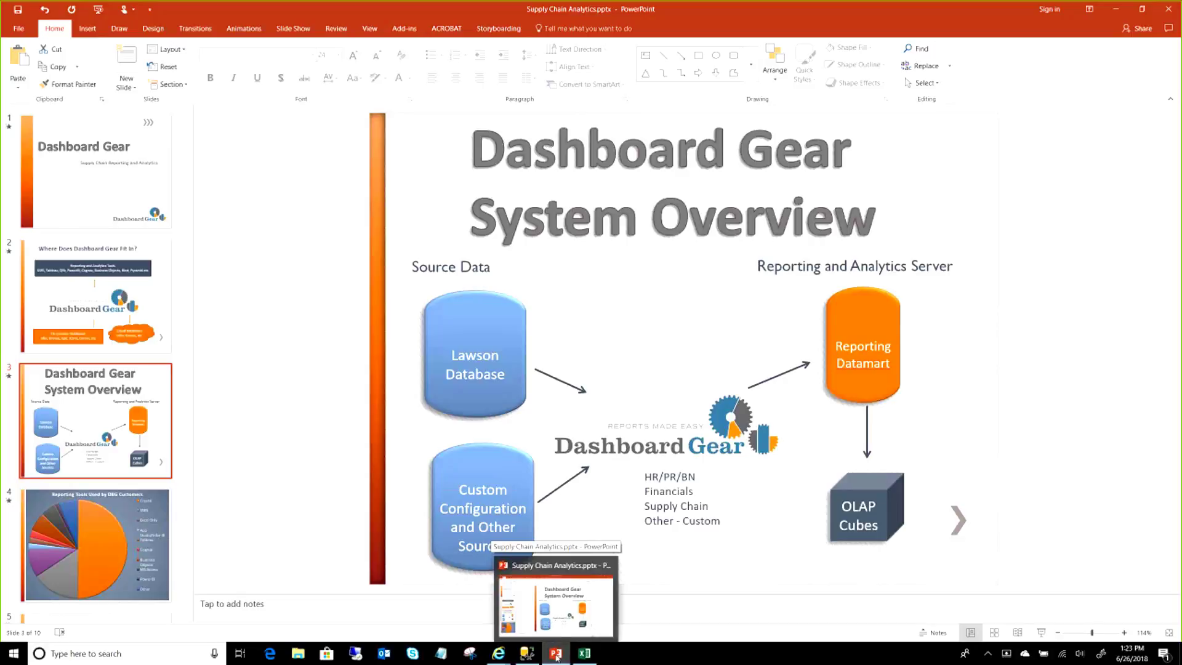
{"action": "left_click", "coordinate": [555, 654]}
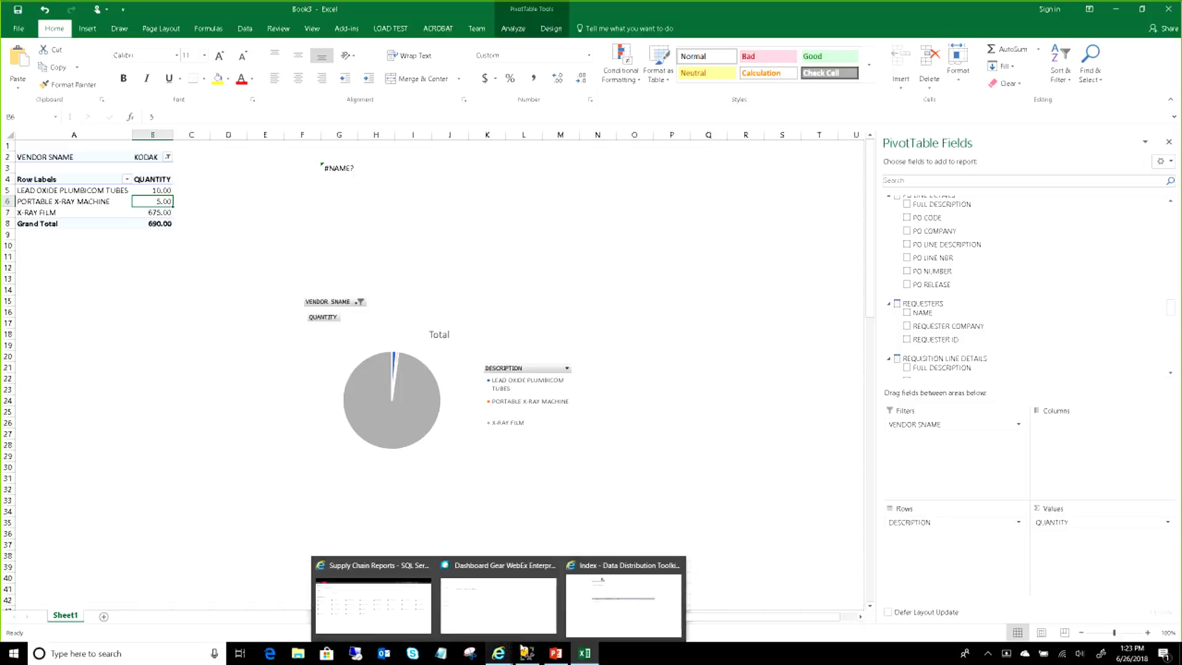
{"action": "mouse_move", "coordinate": [523, 649]}
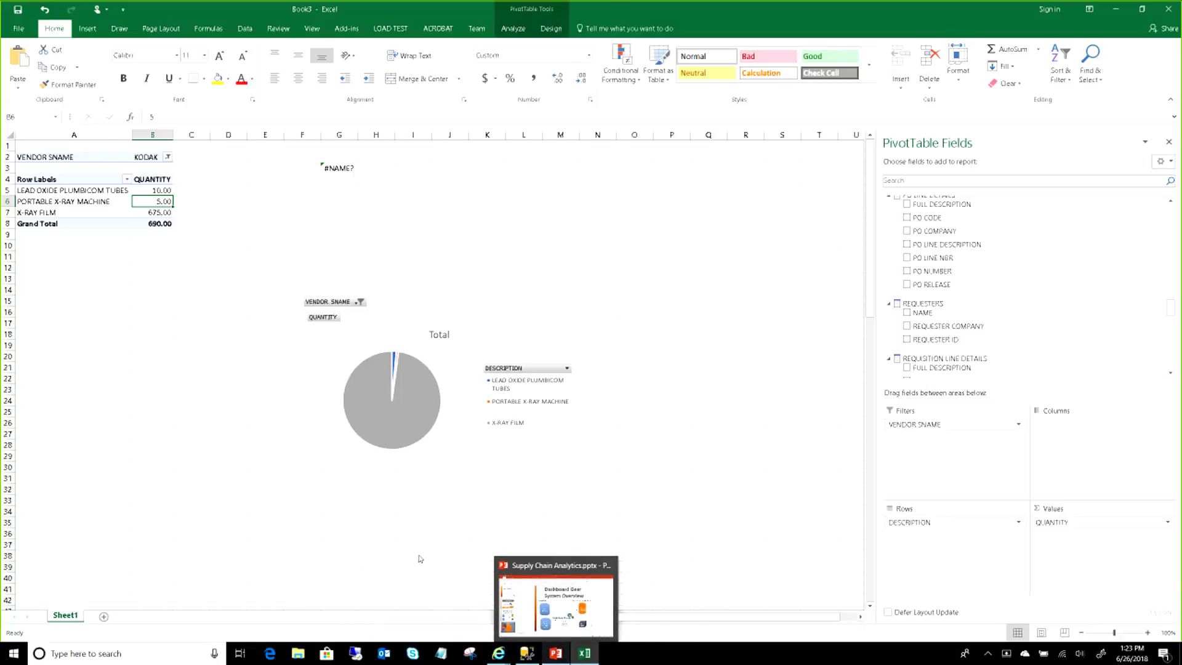
{"action": "left_click", "coordinate": [555, 600]}
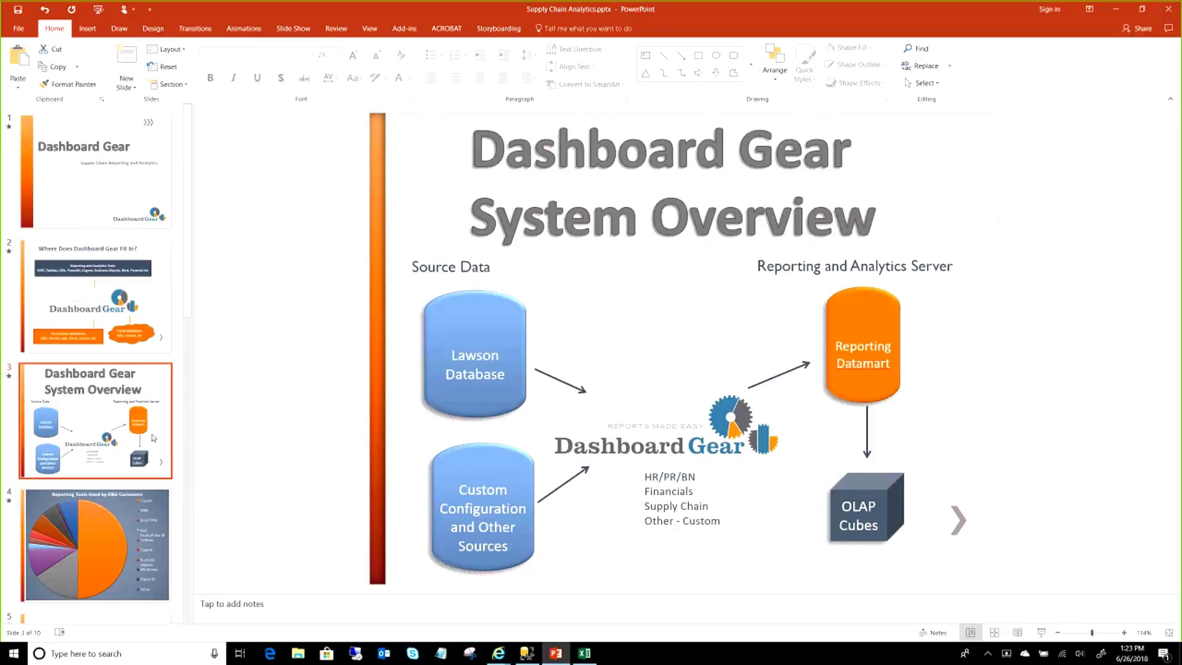
{"action": "left_click", "coordinate": [889, 333]}
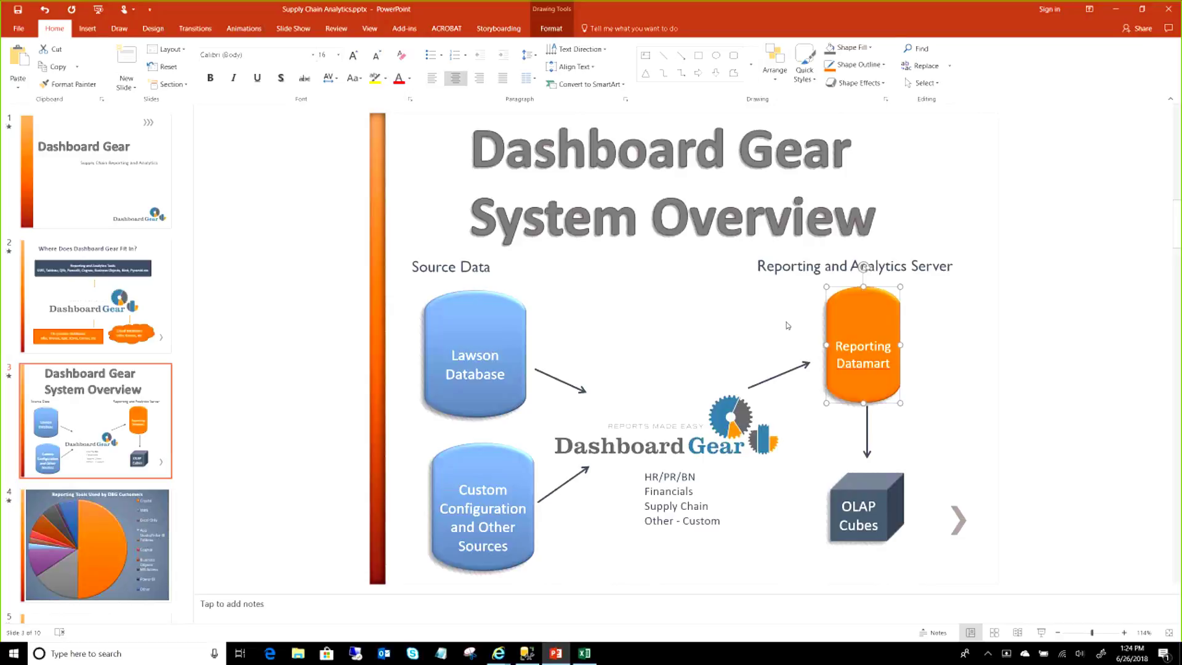
{"action": "left_click", "coordinate": [647, 315]}
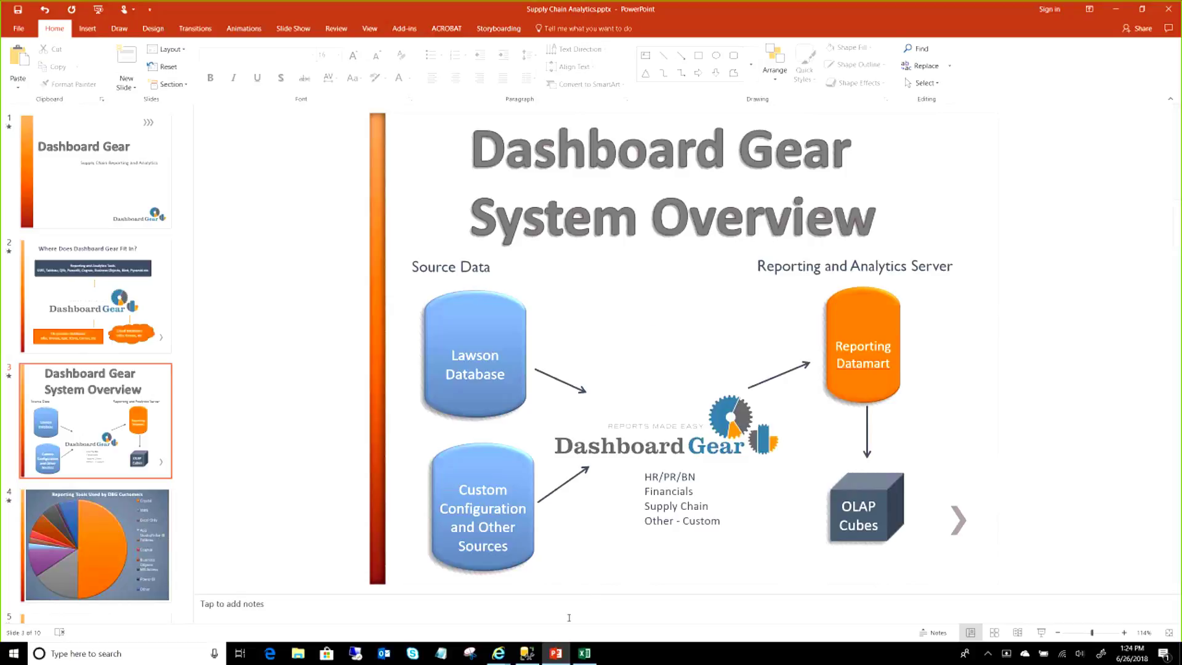
Step: Switch to the Supply Chain Reports page of SQL Server Reporting Services in Internet Explorer and open the SC Dashboard report
{"action": "left_click", "coordinate": [500, 654]}
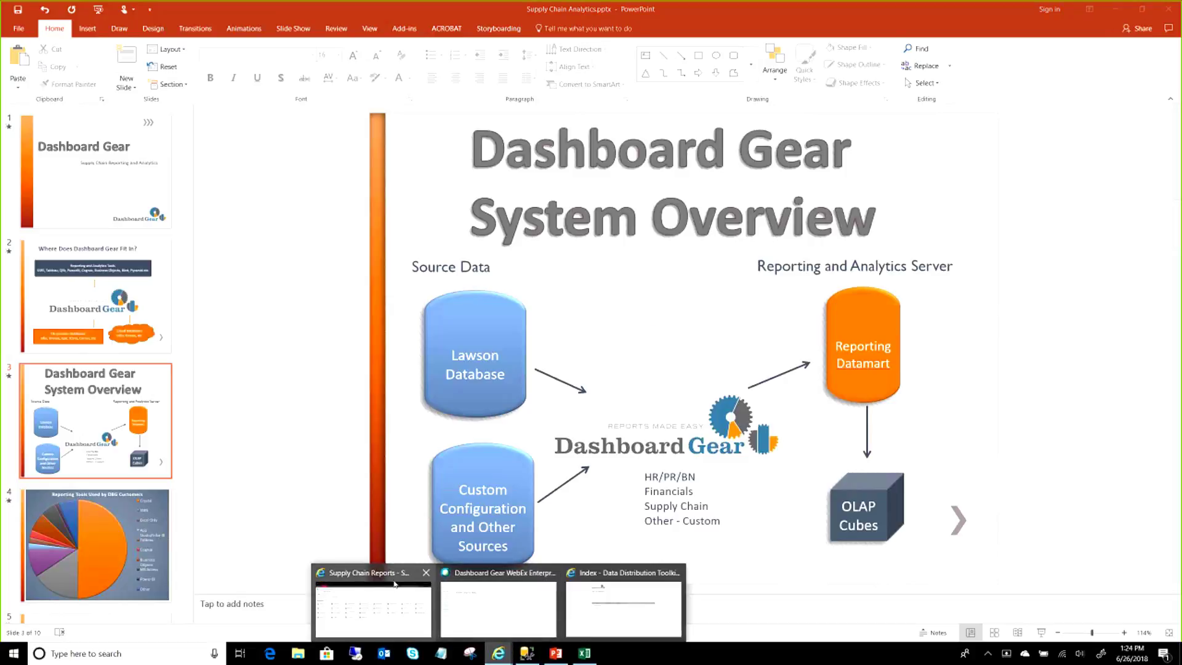
{"action": "left_click", "coordinate": [394, 583]}
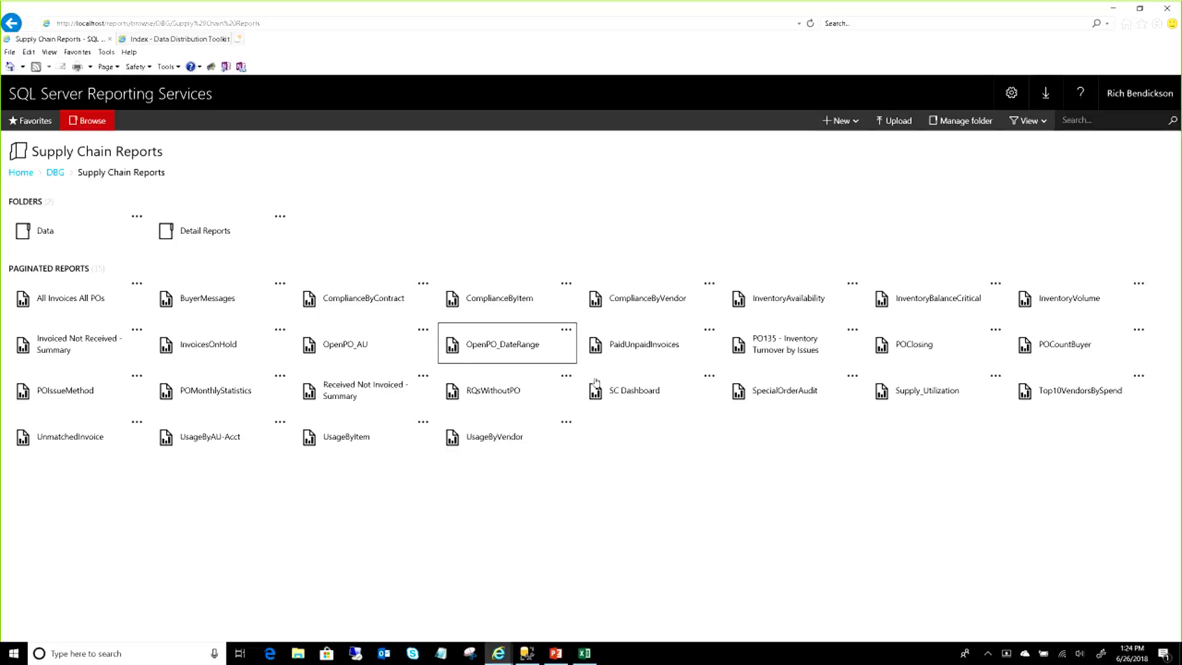
{"action": "left_click", "coordinate": [641, 398]}
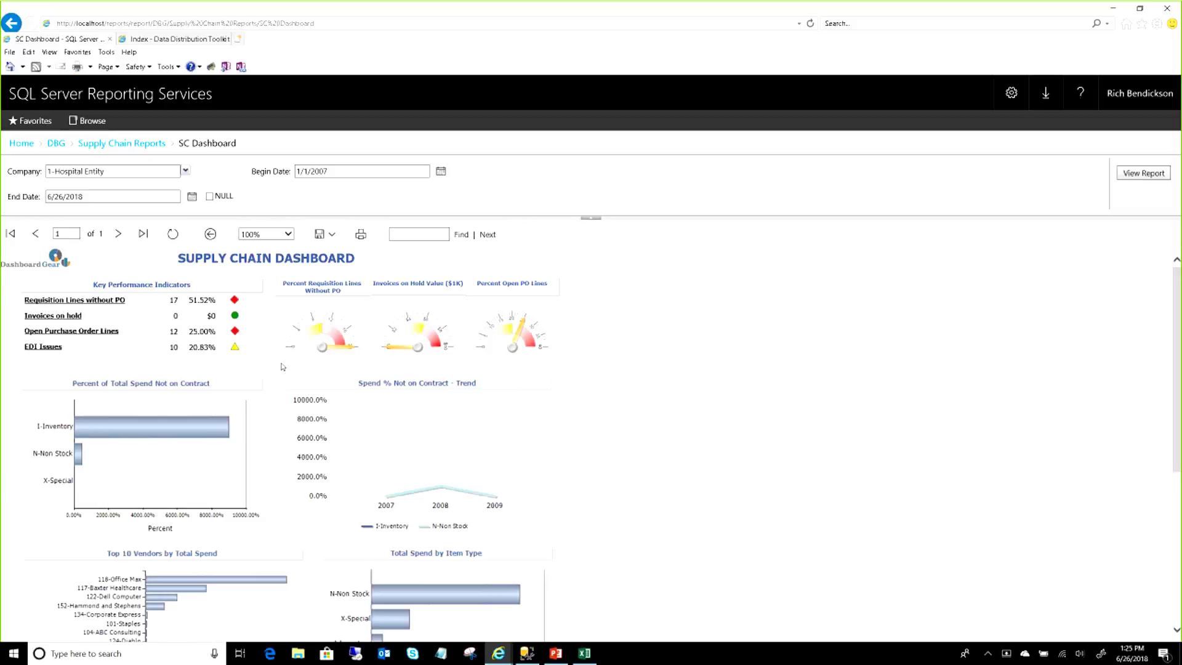
Step: Drill down from the Open Purchase Order Lines indicator to the first purchase order's detail and its requisition detail
{"action": "left_click", "coordinate": [74, 332]}
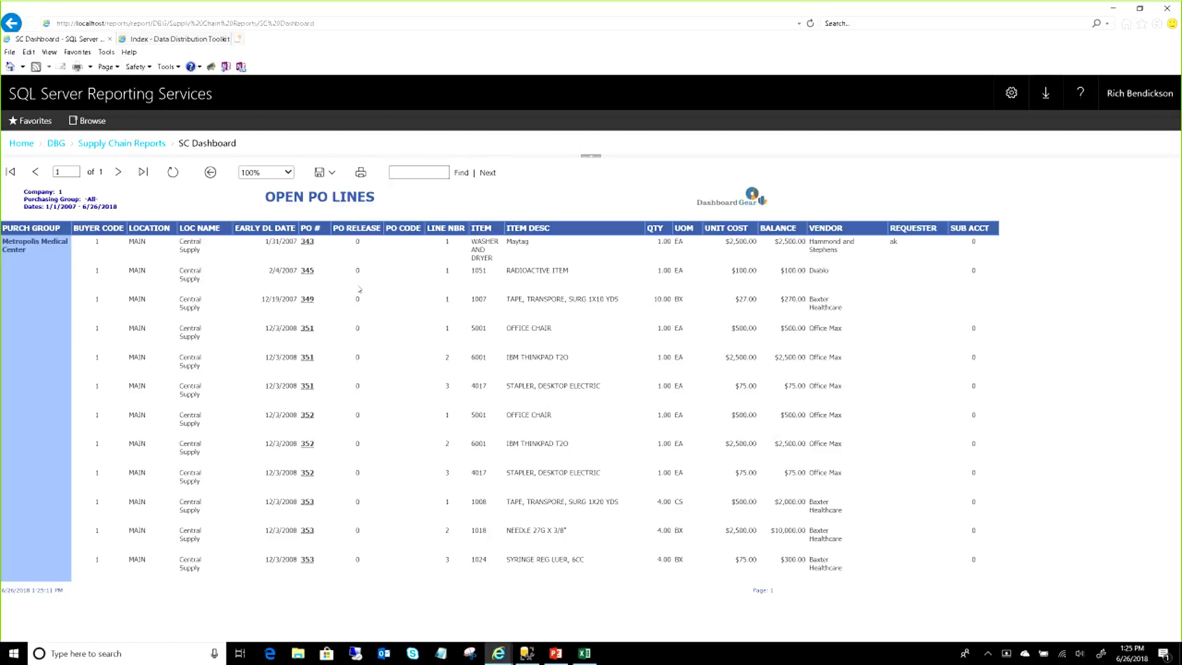
{"action": "left_click", "coordinate": [308, 241]}
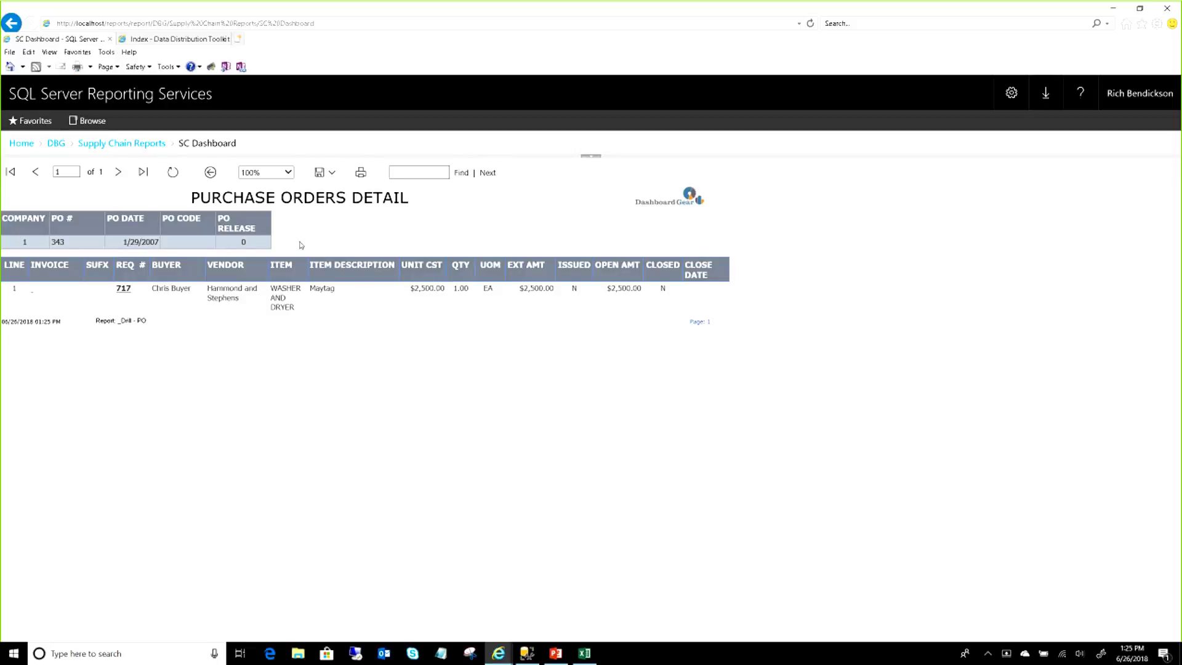
{"action": "left_click", "coordinate": [123, 289]}
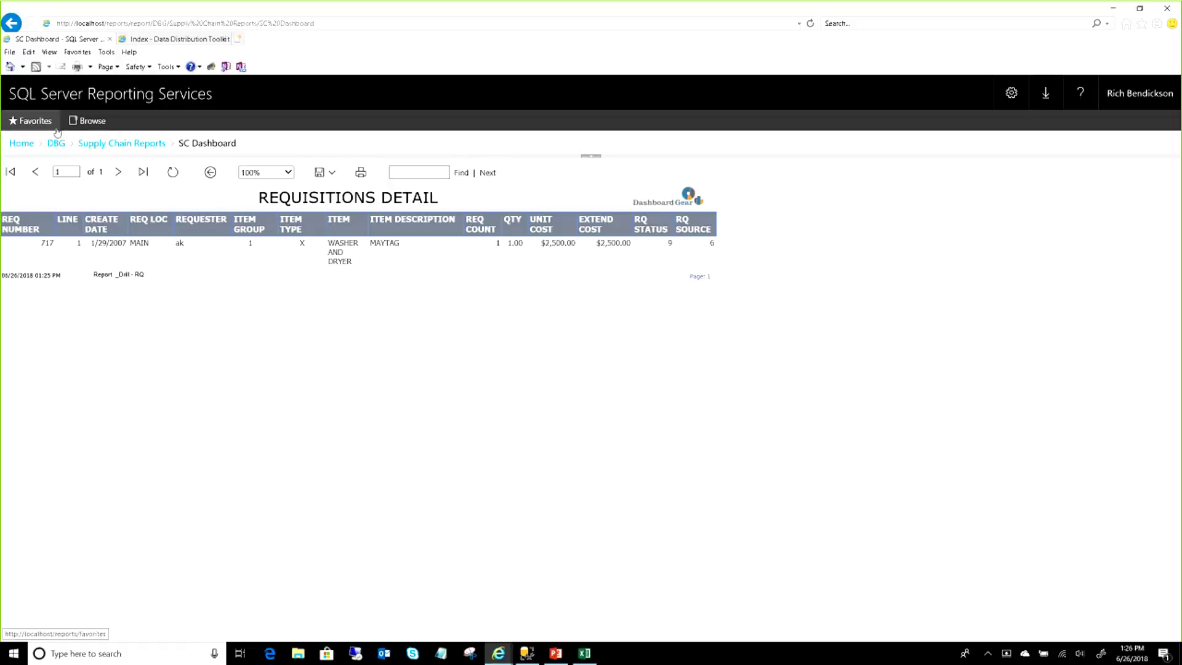
Step: Go back to the Supply Chain Reports folder and reopen the SC Dashboard report
{"action": "left_click", "coordinate": [97, 146]}
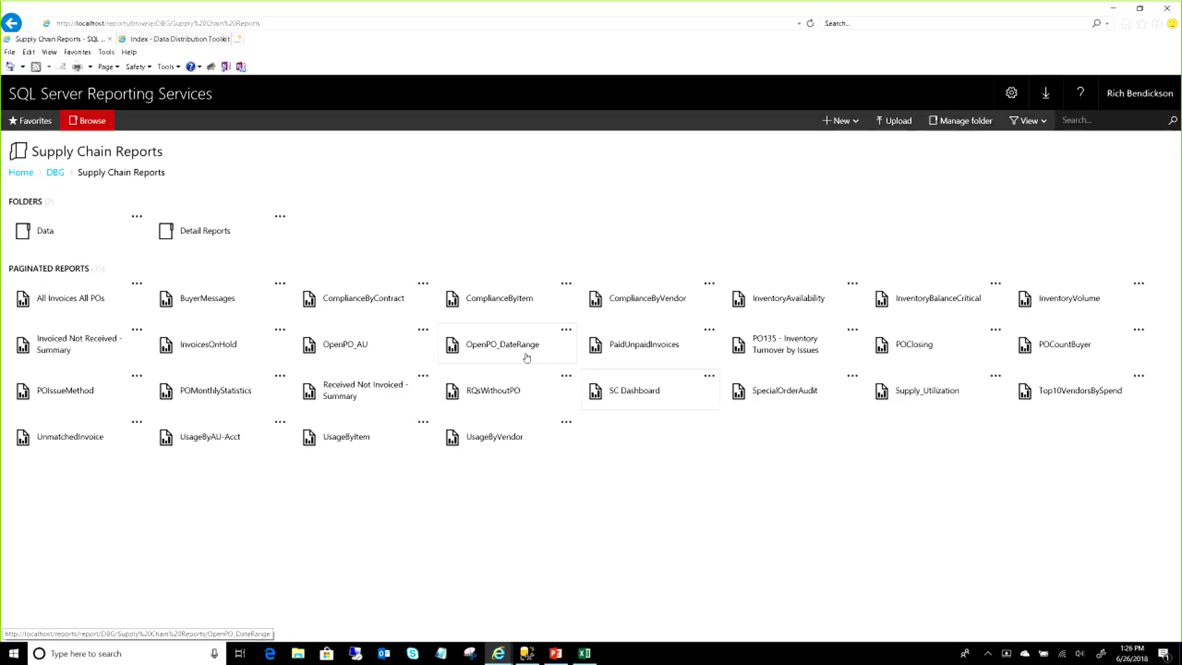
{"action": "left_click", "coordinate": [633, 391]}
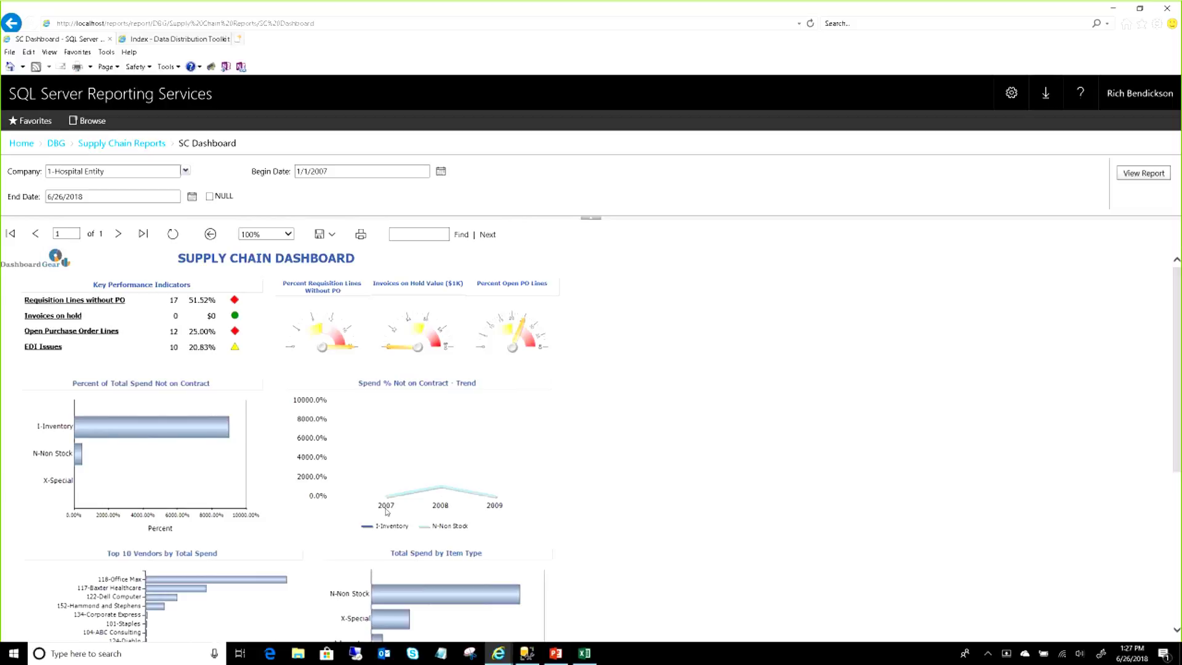
Step: Switch to SQL Server Management Studio and browse the LawsonDW tables to dbo.GLWITHSUBSYSTEM
{"action": "mouse_move", "coordinate": [524, 658]}
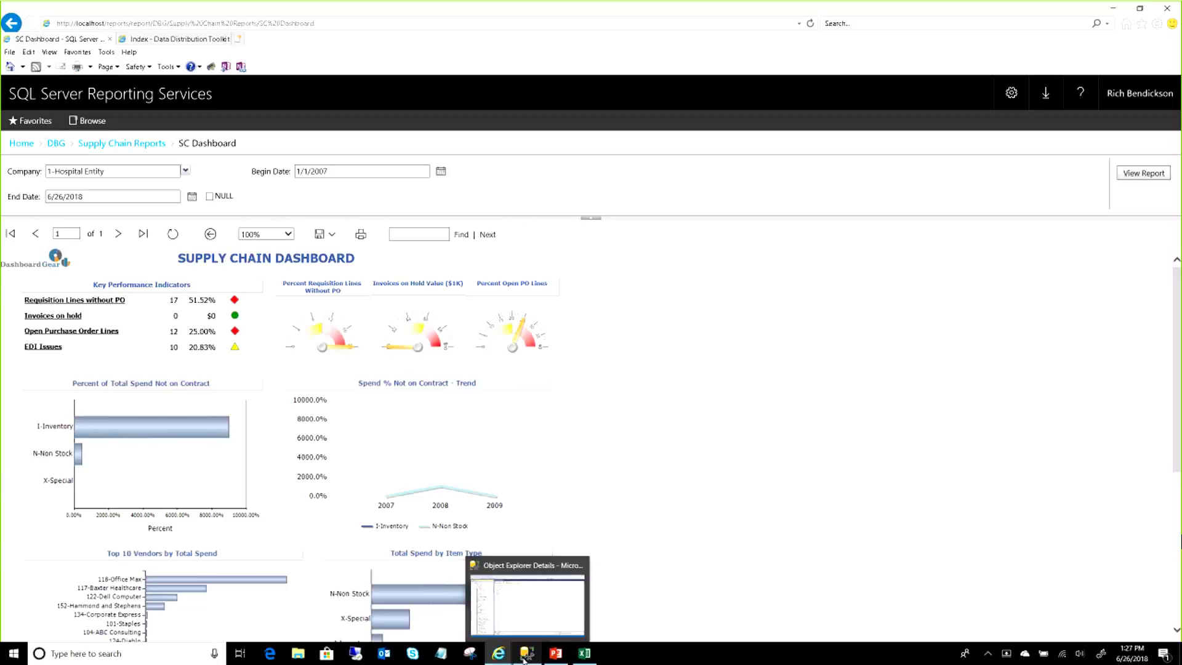
{"action": "left_click", "coordinate": [523, 655]}
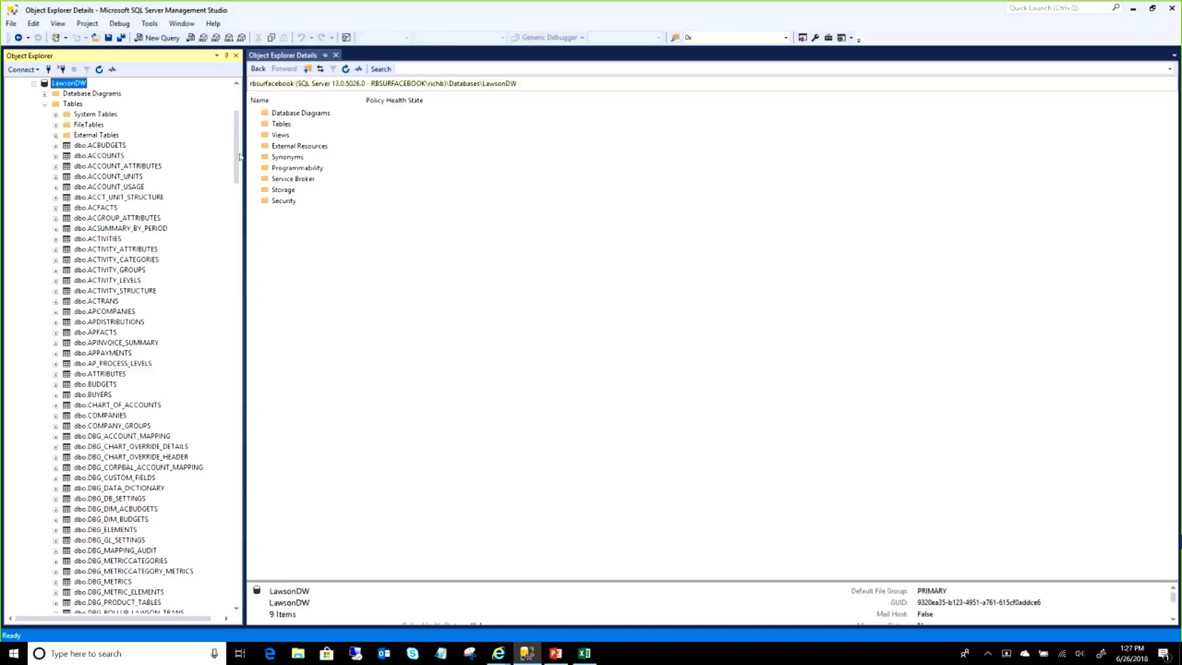
{"action": "left_click_drag", "start_coordinate": [236, 160], "coordinate": [242, 261]}
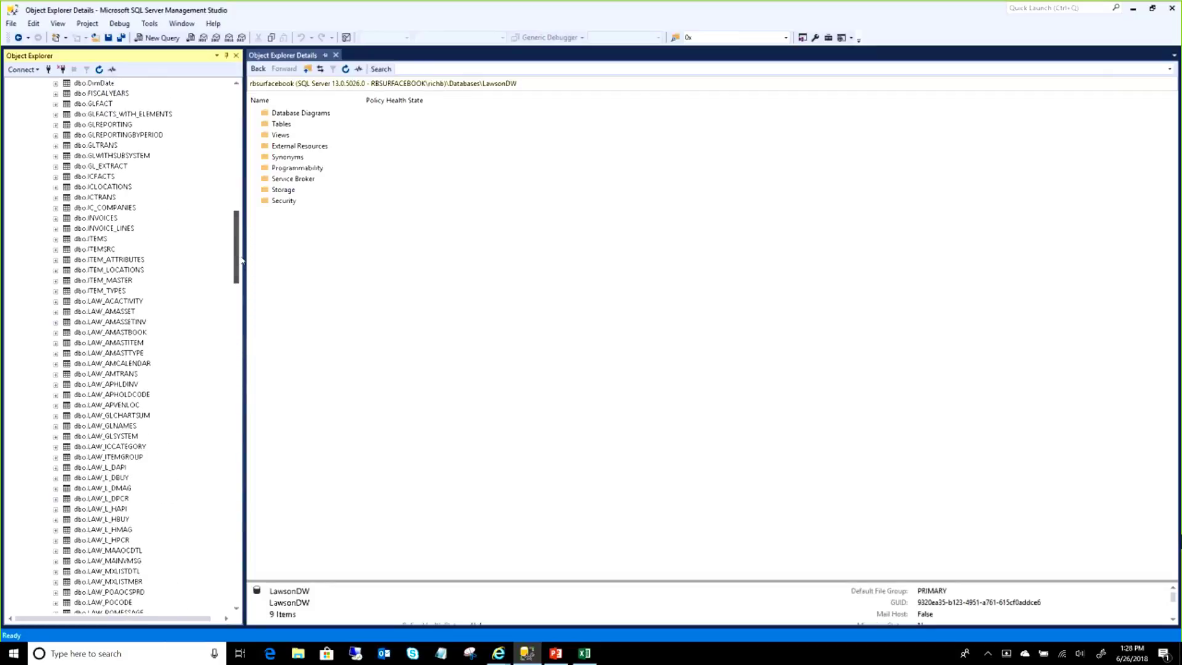
{"action": "left_click", "coordinate": [129, 156]}
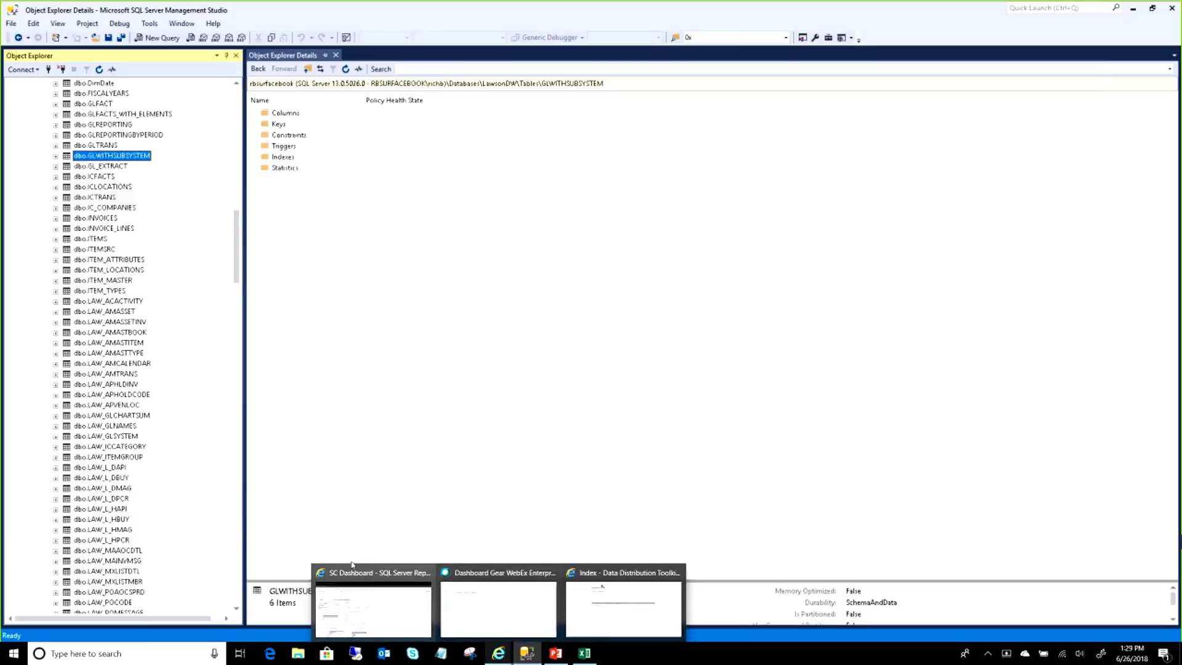
Step: Return to the PowerPoint presentation via the SC Dashboard window and start the slide show from slide 6, the Spend Performance Dashboard
{"action": "left_click", "coordinate": [373, 588]}
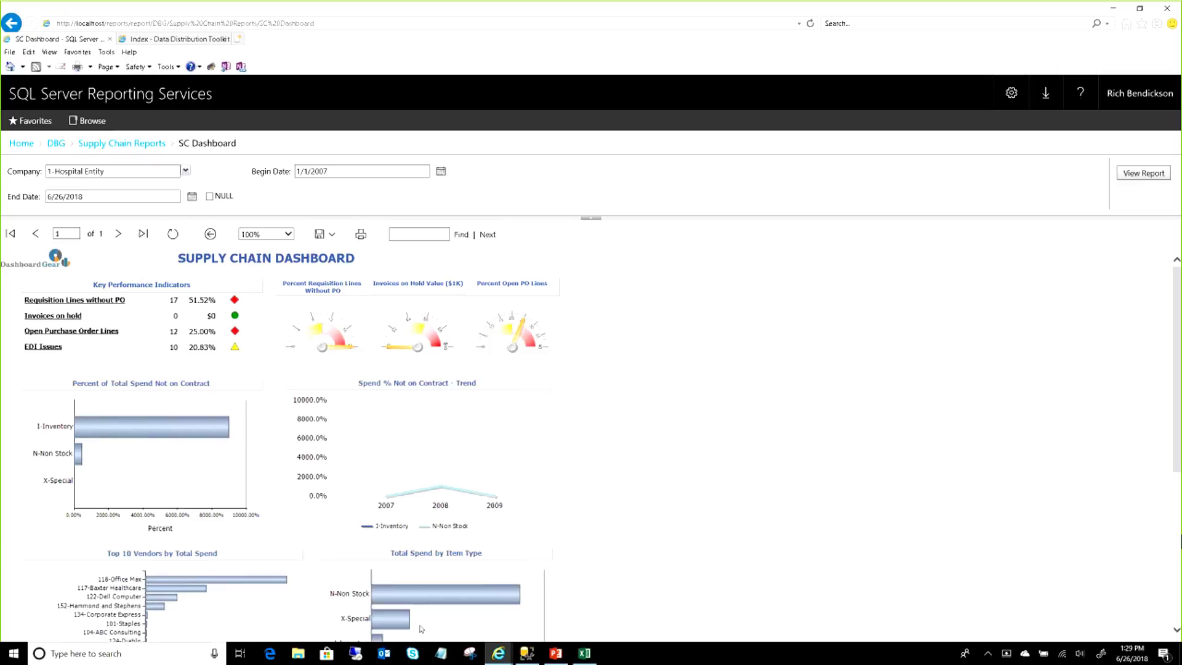
{"action": "left_click", "coordinate": [558, 654]}
{"action": "scroll", "coordinate": [155, 486], "scroll_direction": "down", "scroll_amount": 5}
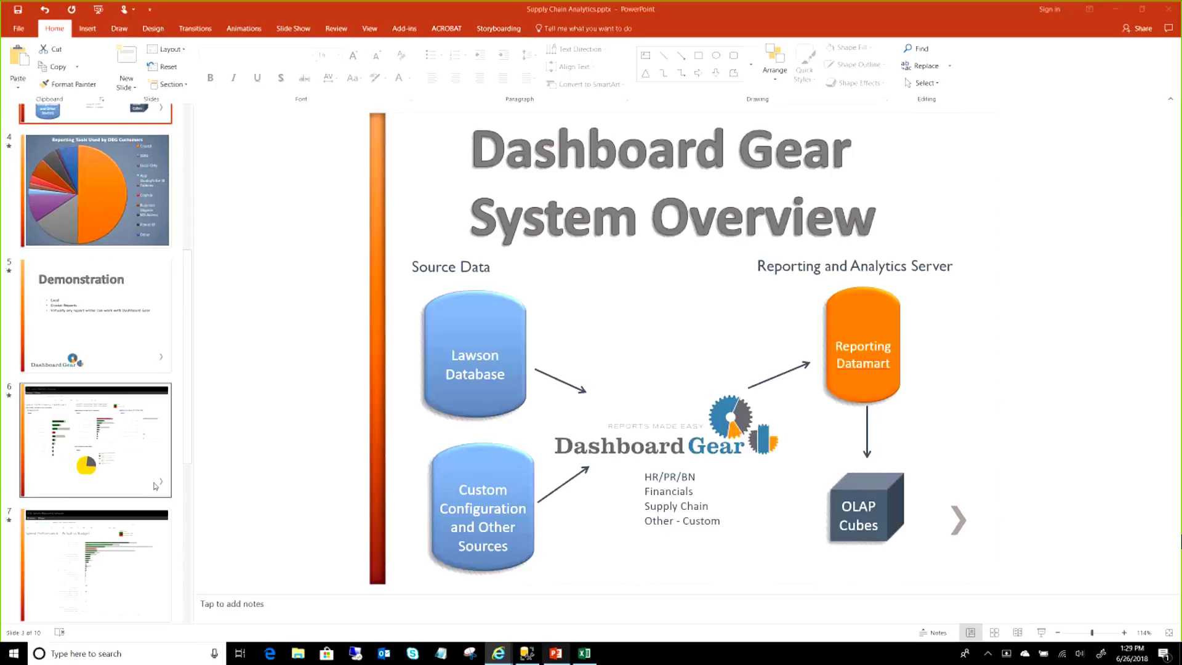
{"action": "left_click", "coordinate": [155, 486]}
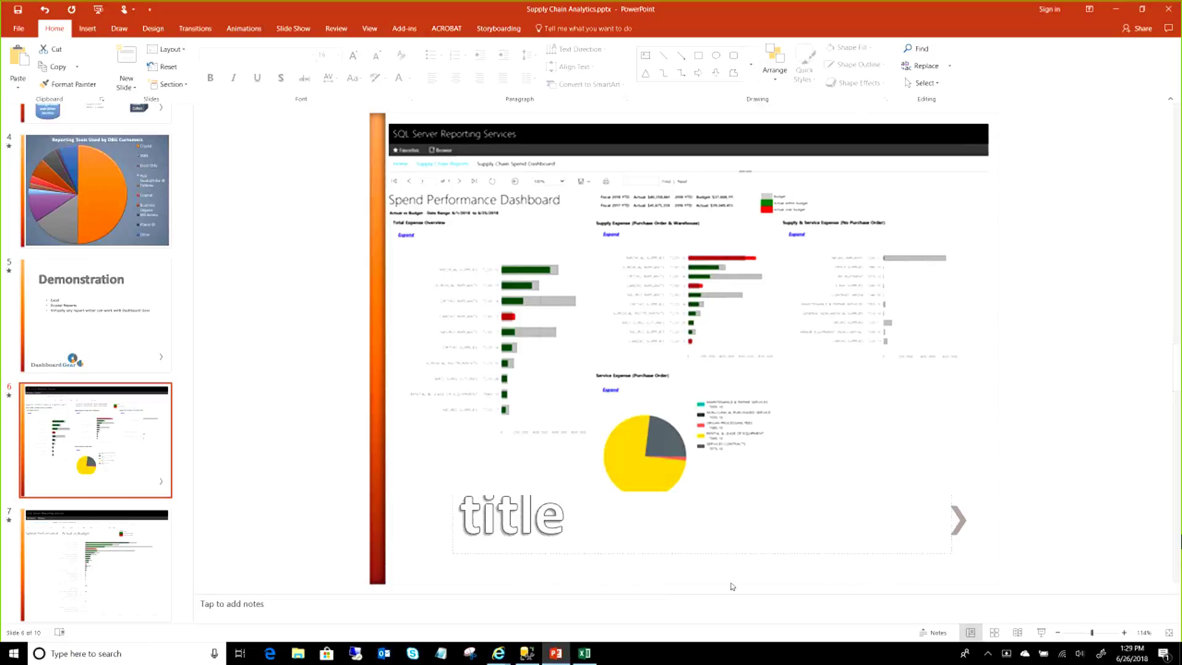
{"action": "left_click", "coordinate": [1040, 633]}
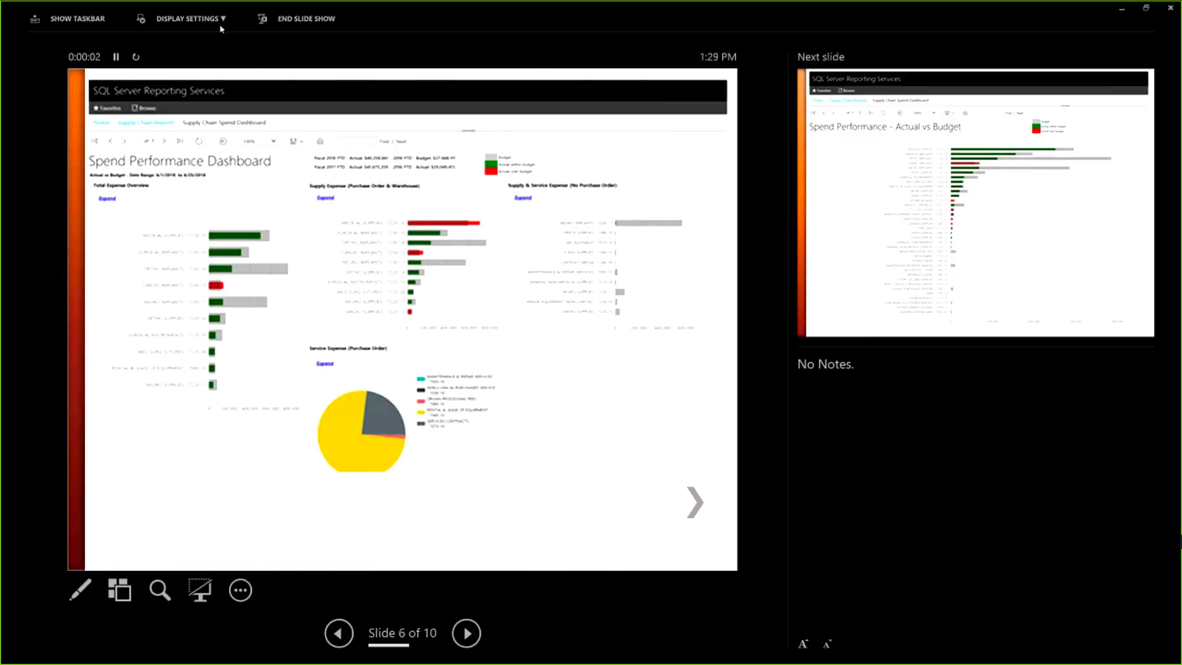
Step: Present slides 6 to 8 with presenter view and slide show swapped, end the show and reselect slide 6
{"action": "left_click", "coordinate": [221, 27]}
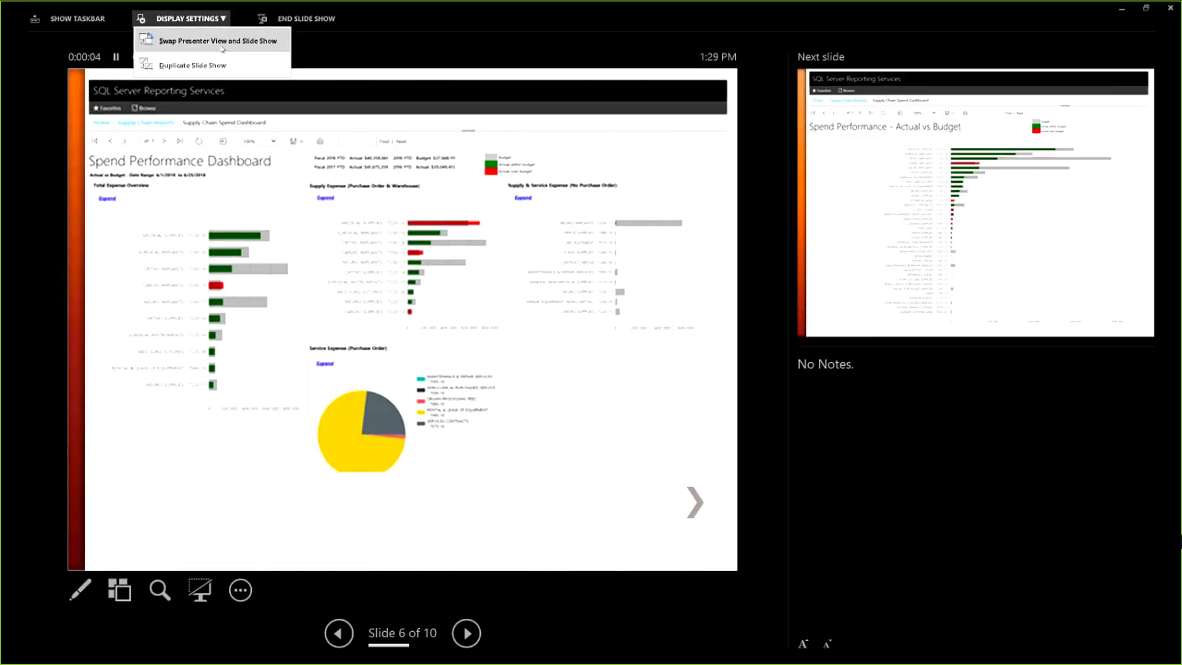
{"action": "left_click", "coordinate": [221, 47]}
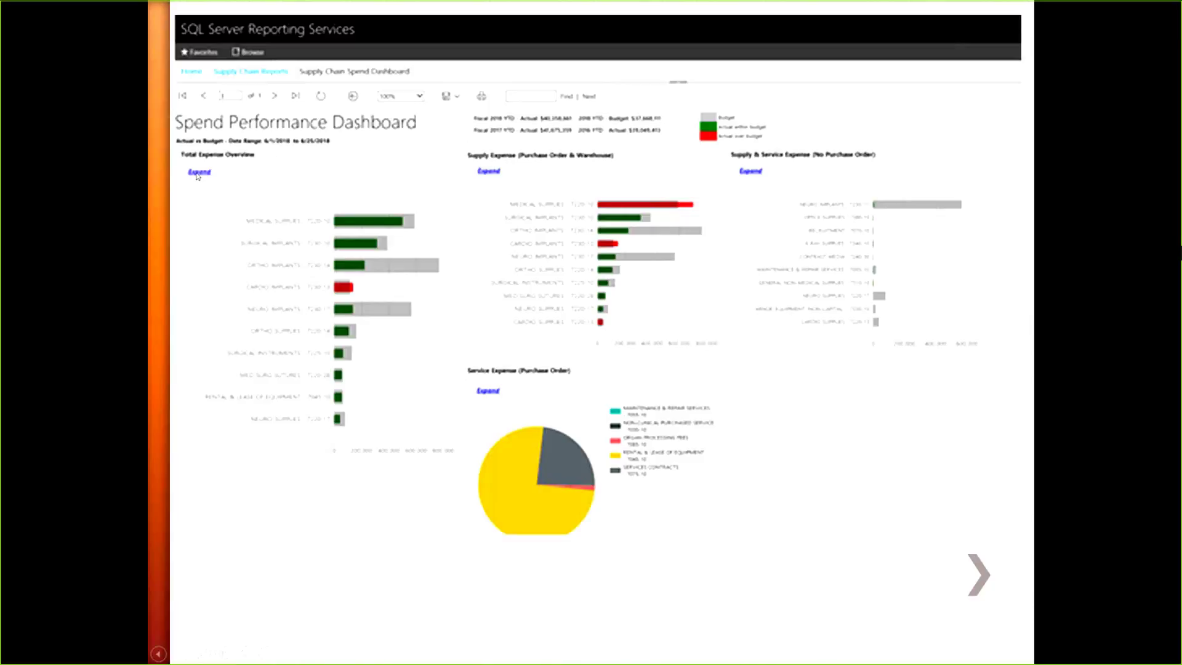
{"action": "left_click", "coordinate": [229, 202]}
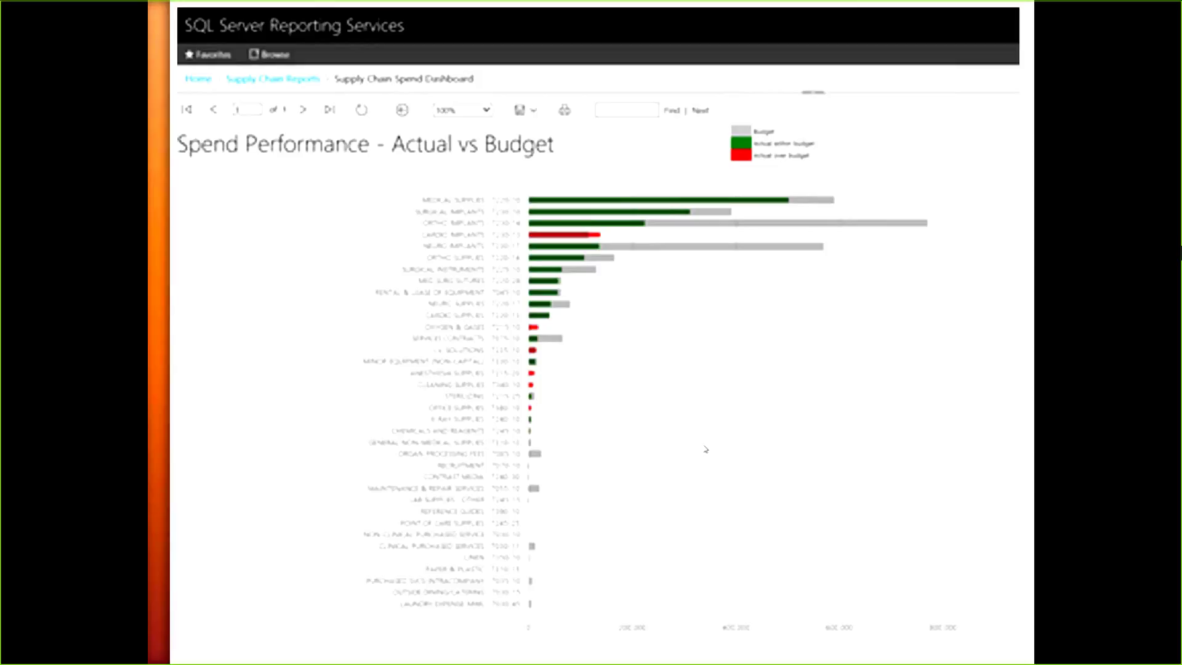
{"action": "left_click", "coordinate": [723, 205]}
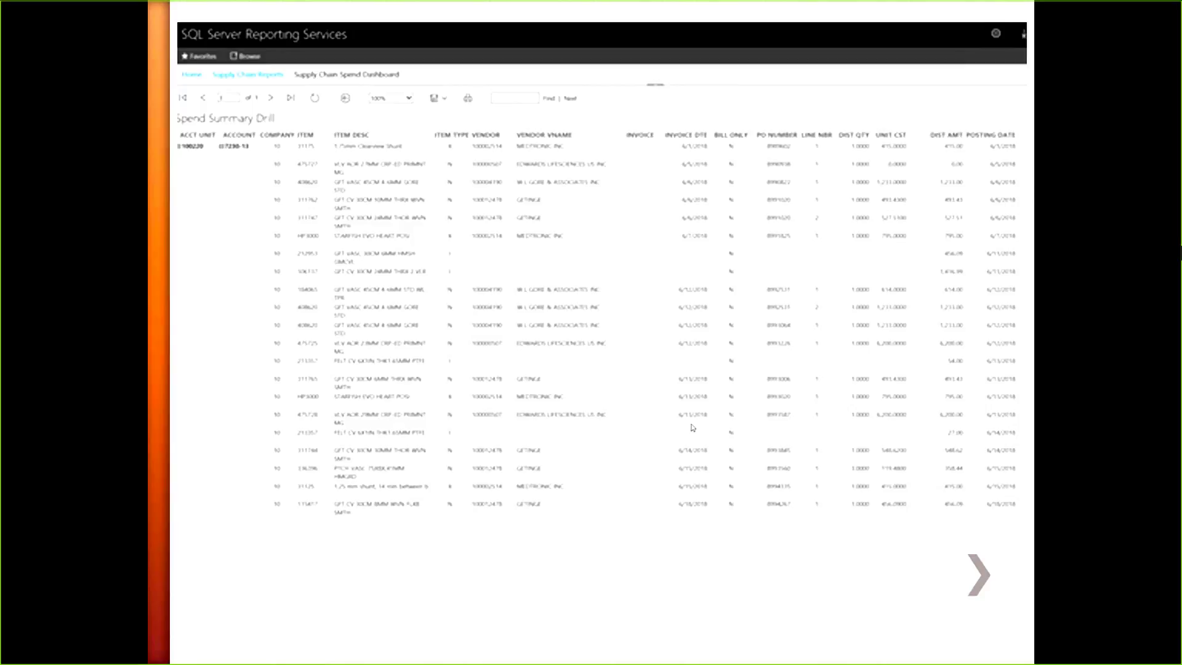
{"action": "key", "text": "Escape"}
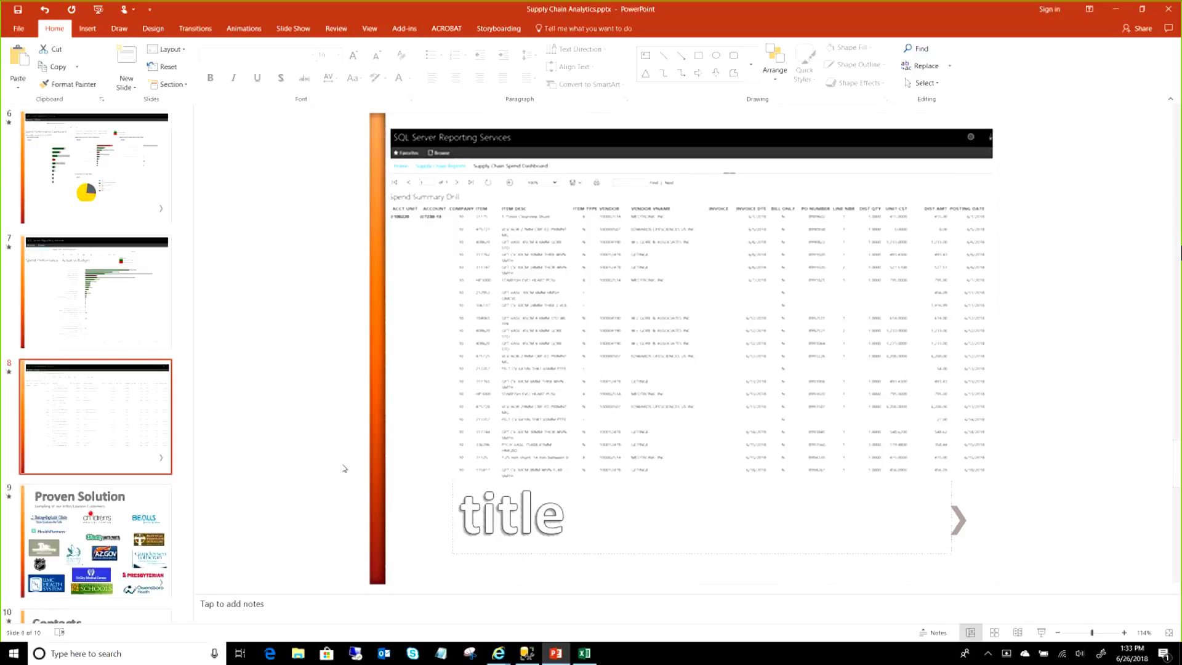
{"action": "left_click", "coordinate": [108, 178]}
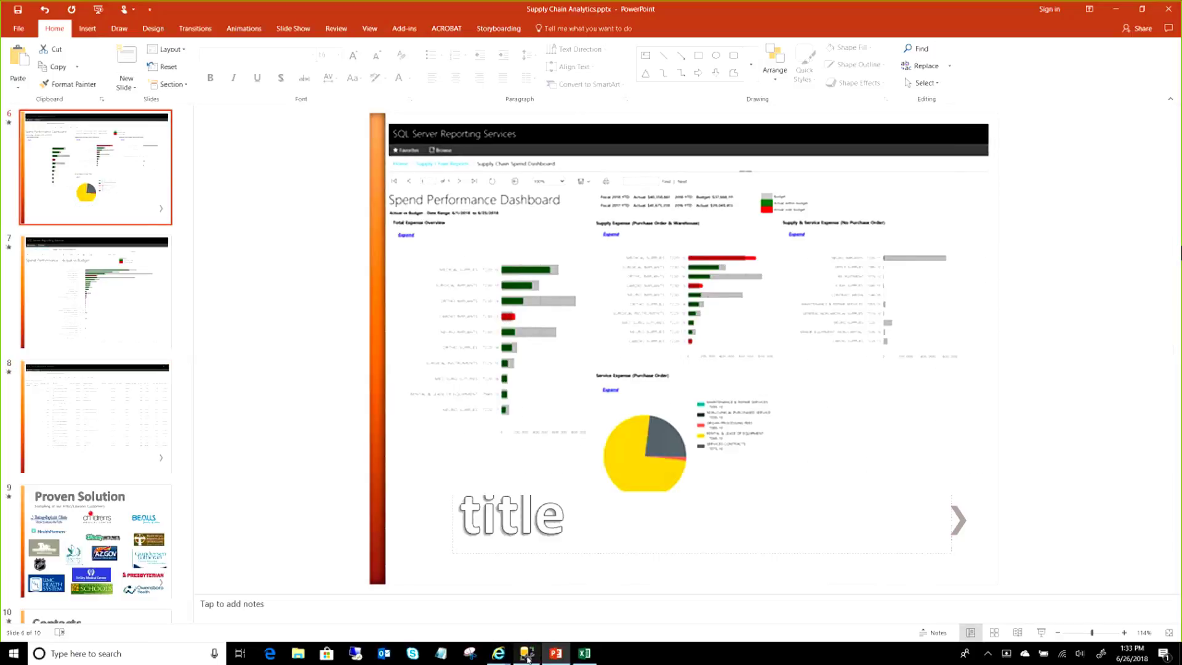
Step: Switch to the SC Dashboard browser window and create a new paginated report from the Supply Chain Reports folder, launching Report Builder
{"action": "mouse_move", "coordinate": [516, 657]}
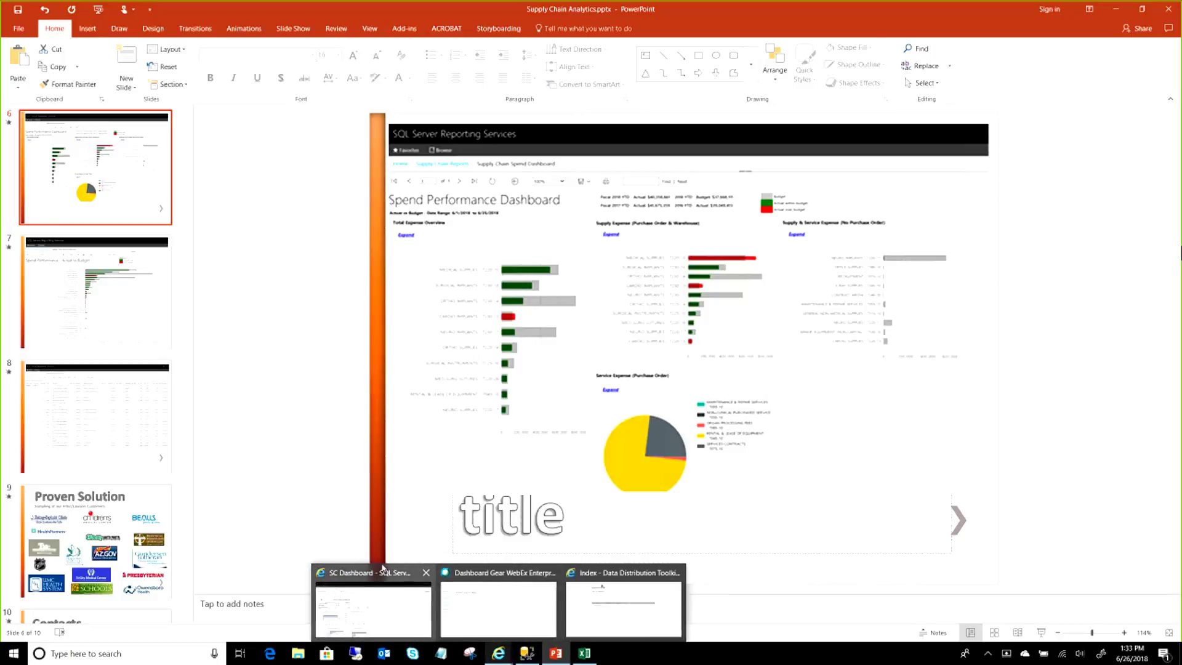
{"action": "left_click", "coordinate": [383, 567]}
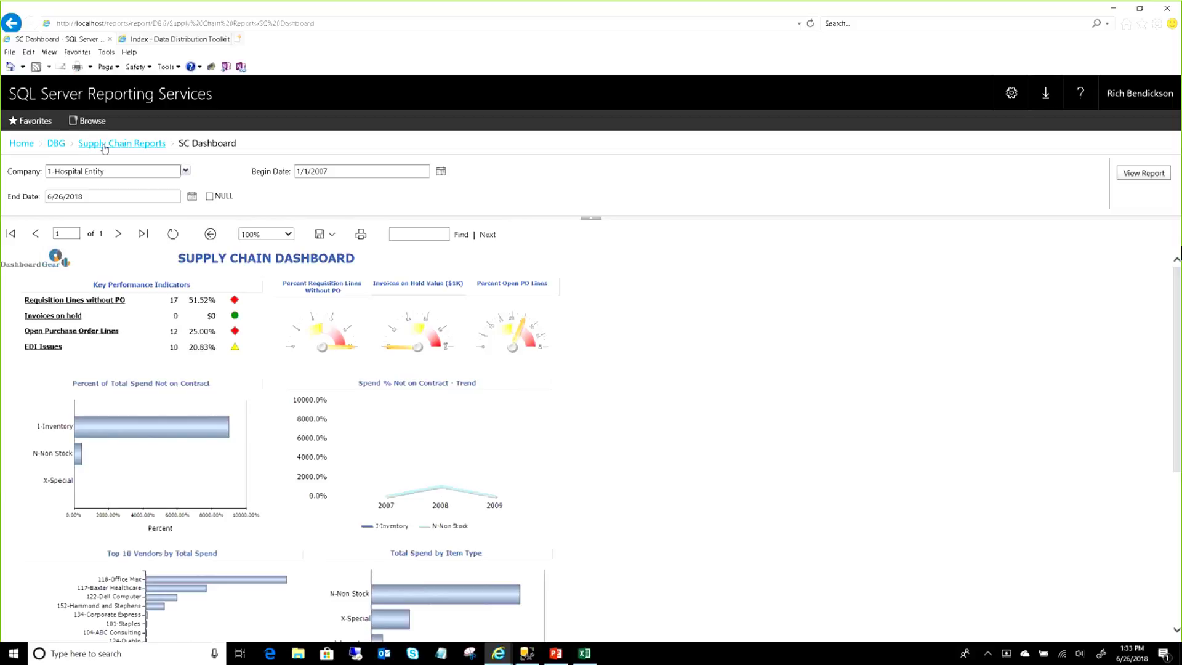
{"action": "left_click", "coordinate": [105, 145]}
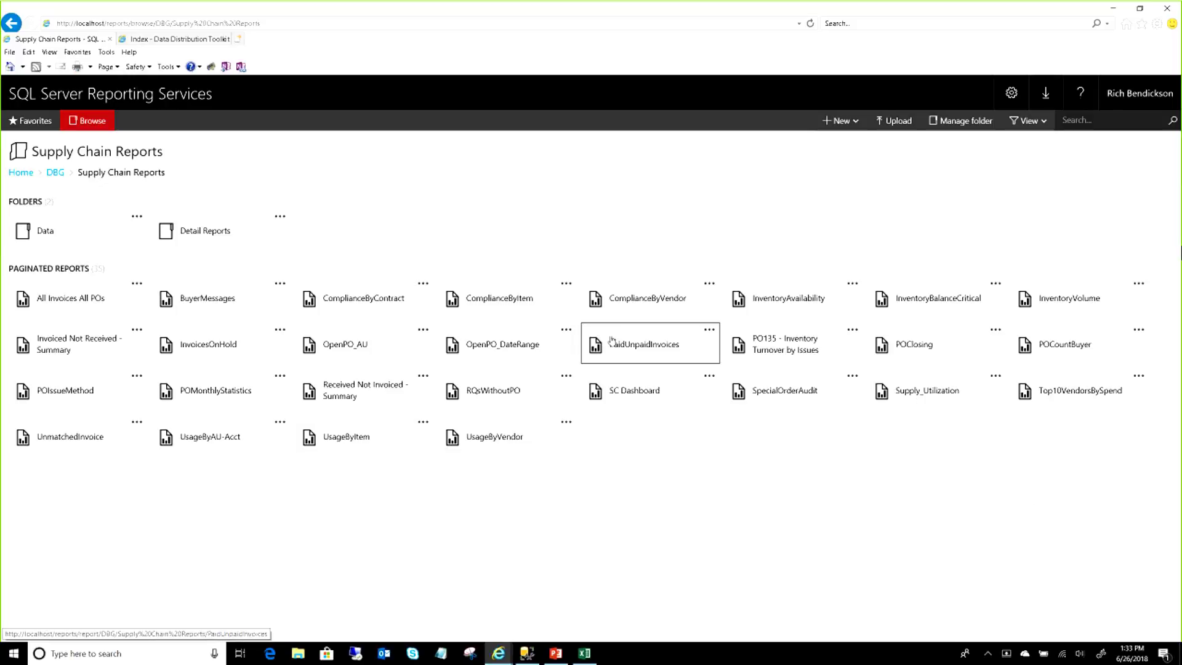
{"action": "left_click", "coordinate": [838, 121]}
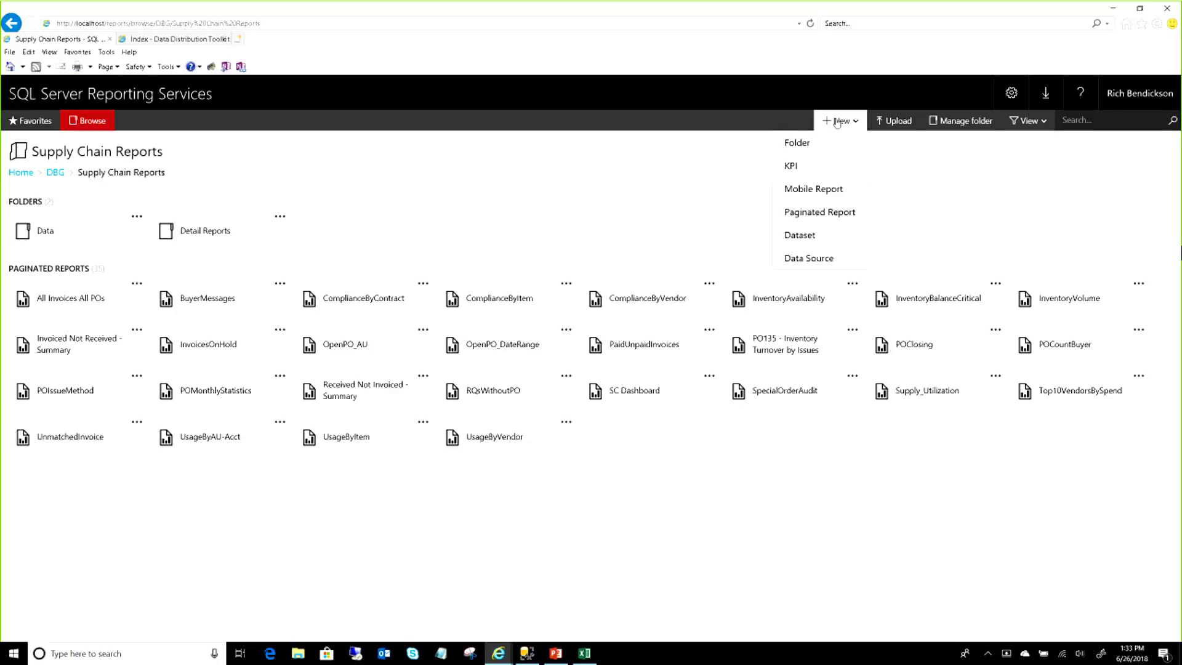
{"action": "left_click", "coordinate": [847, 213]}
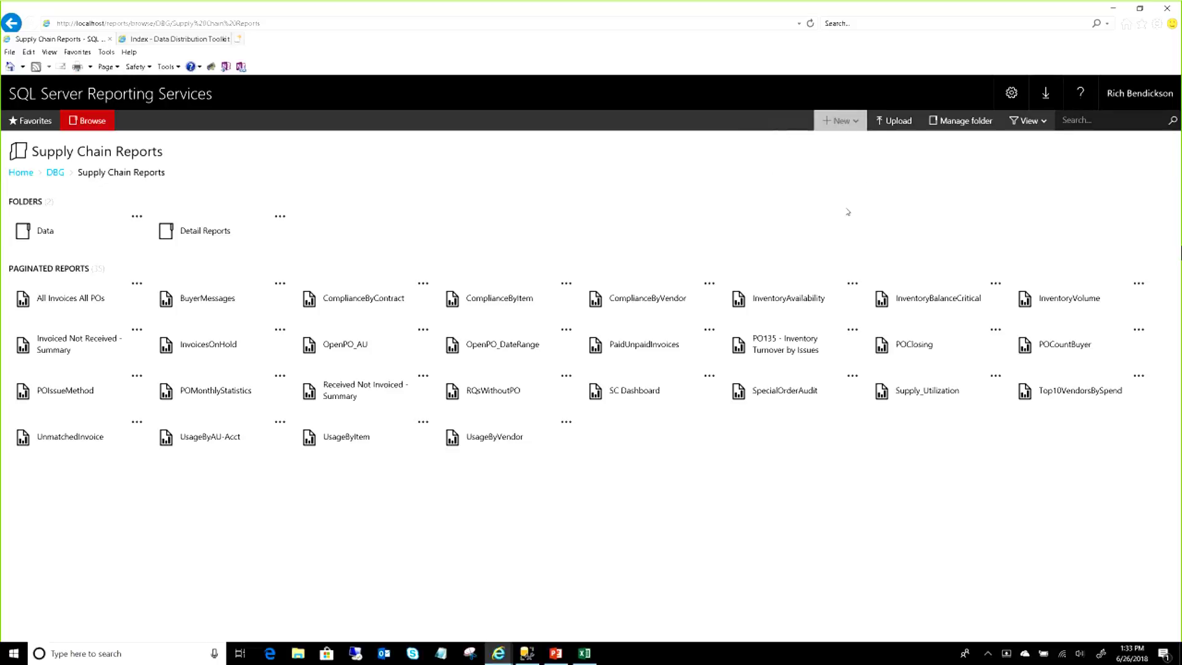
{"action": "left_click", "coordinate": [637, 342]}
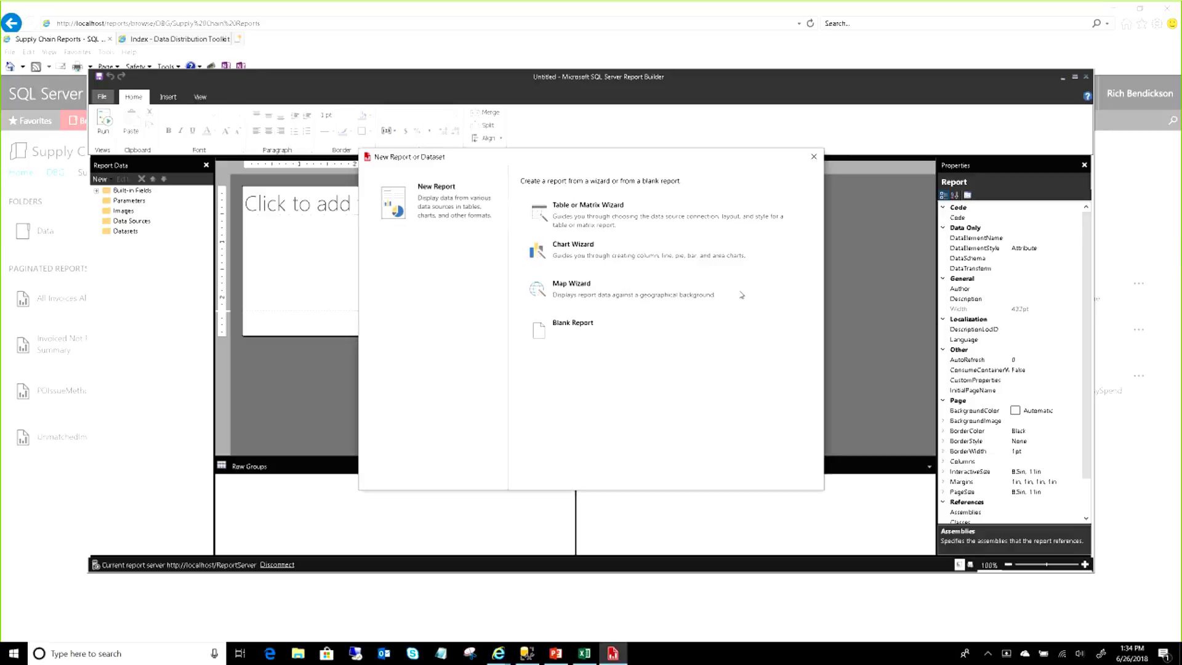
Step: Start the Table or Matrix Wizard and create a dataset using the DBG_SC data source connection
{"action": "left_click", "coordinate": [595, 230]}
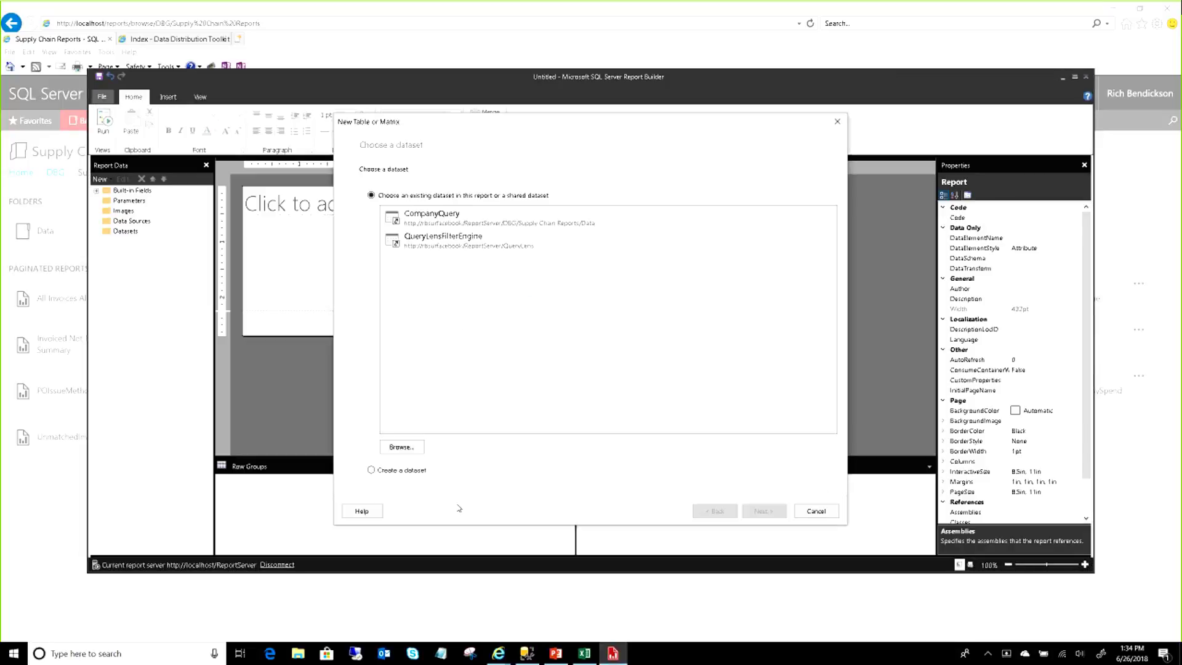
{"action": "left_click", "coordinate": [372, 470]}
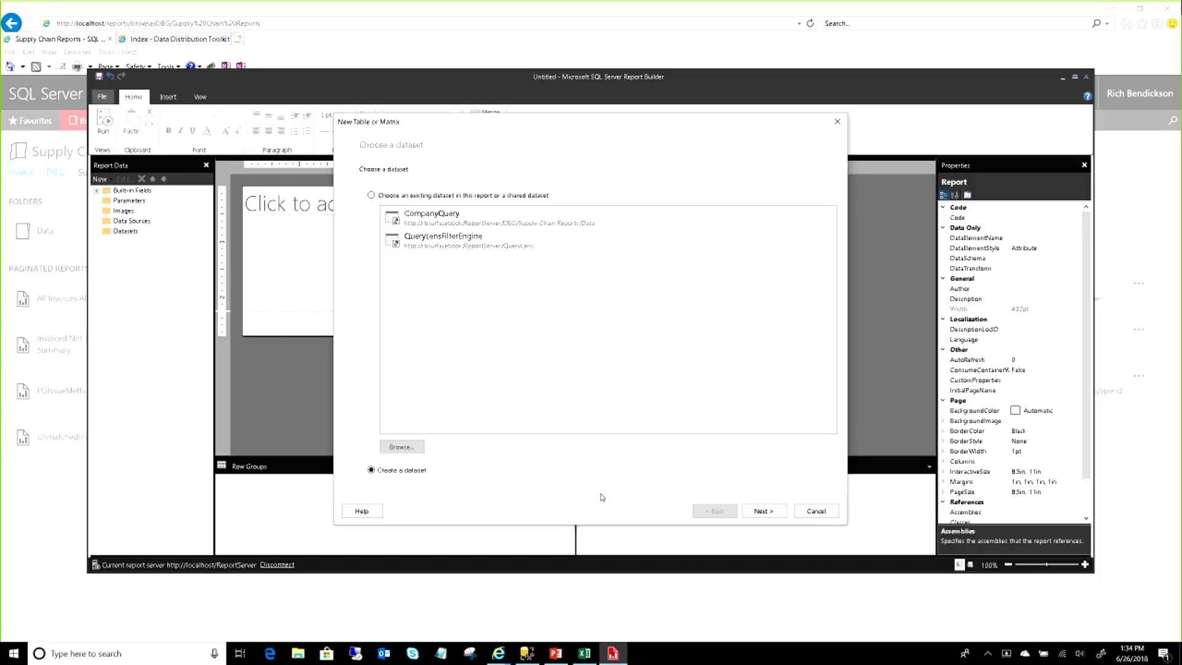
{"action": "left_click", "coordinate": [762, 511]}
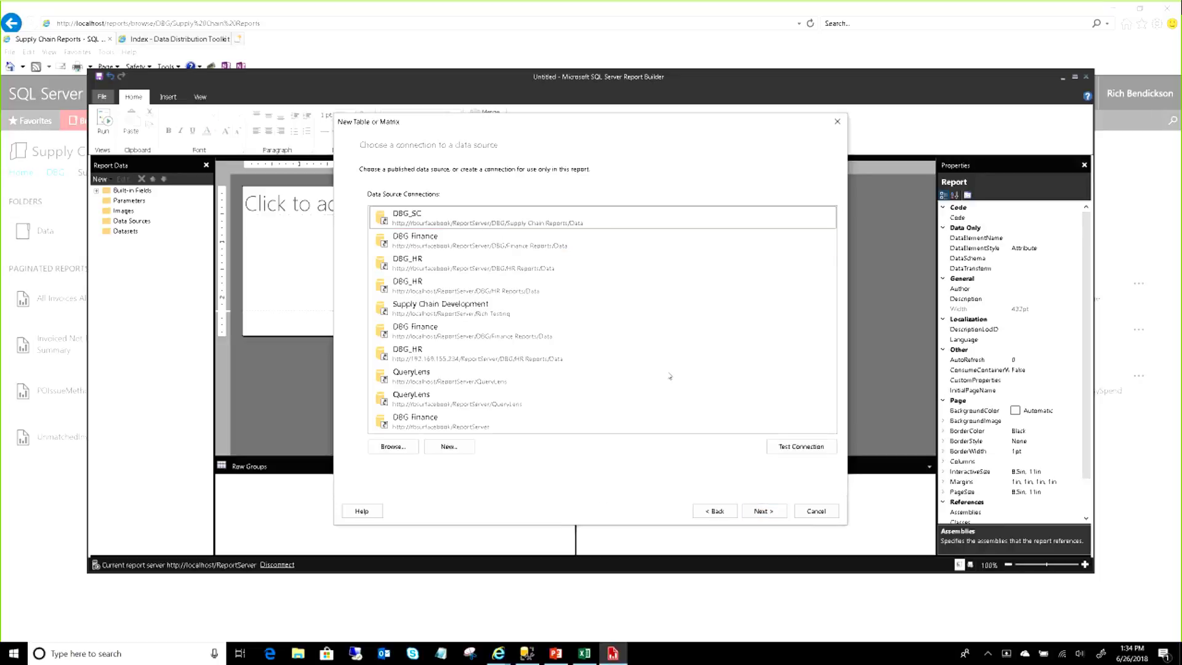
{"action": "left_click", "coordinate": [763, 511]}
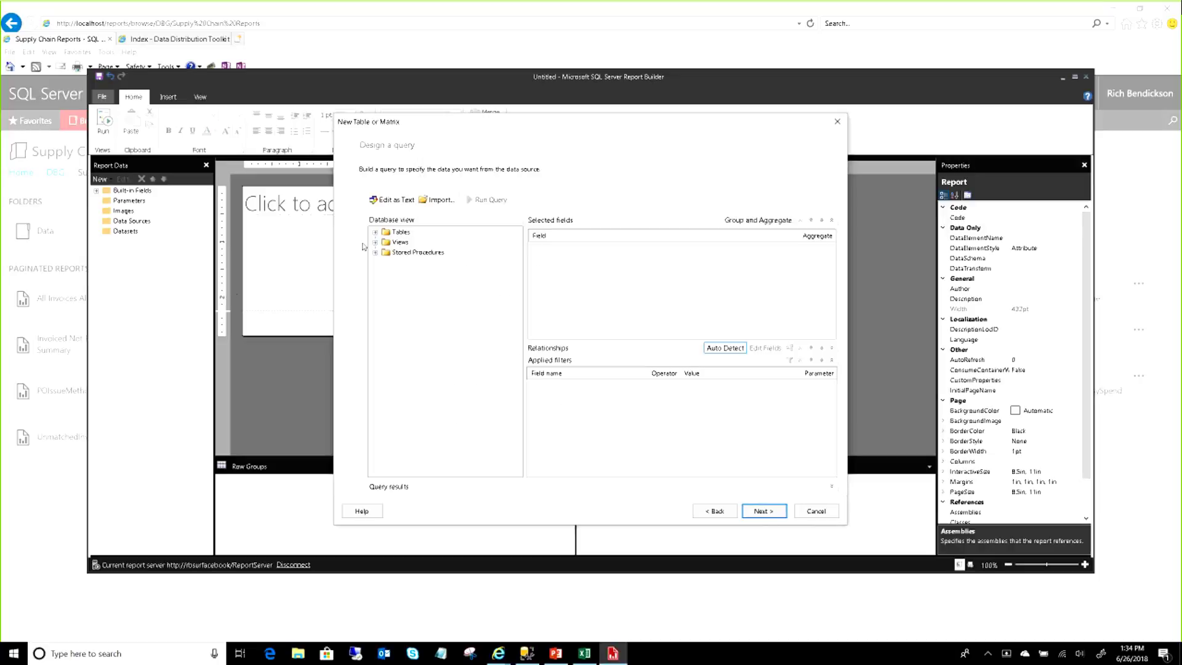
Step: Expand the GLWITHSUBSYSTEM table in the query's database view and add its GLT_DESC field
{"action": "left_click", "coordinate": [374, 232]}
{"action": "scroll", "coordinate": [406, 286], "scroll_direction": "down", "scroll_amount": 2}
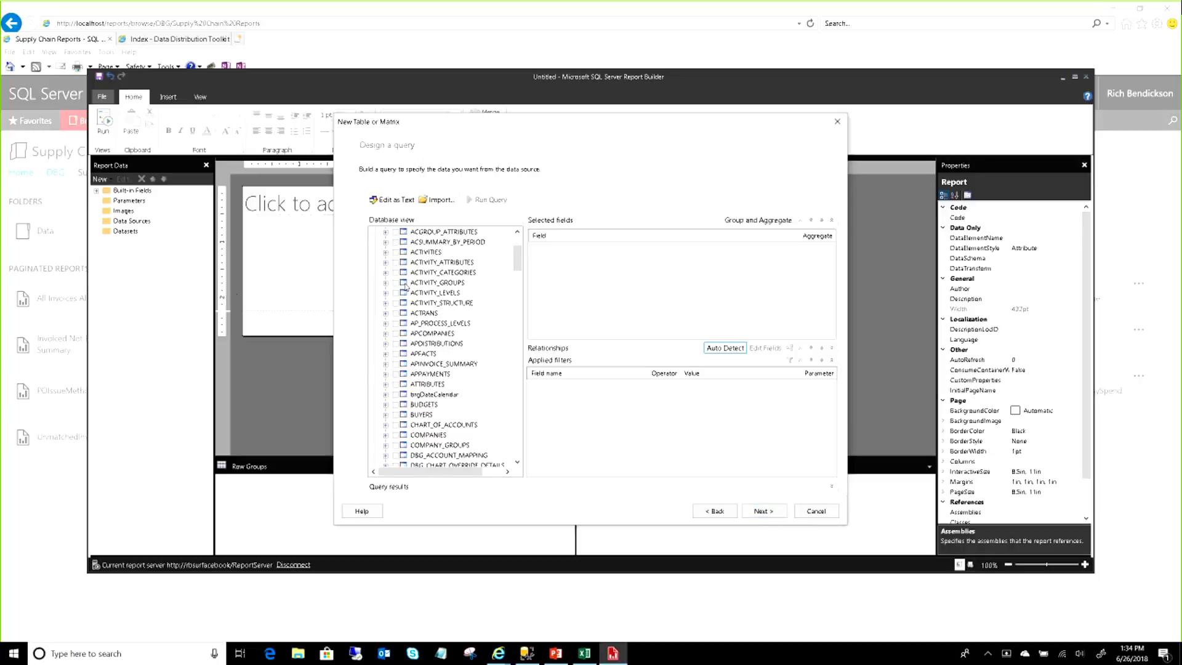
{"action": "scroll", "coordinate": [406, 286], "scroll_direction": "down", "scroll_amount": 15}
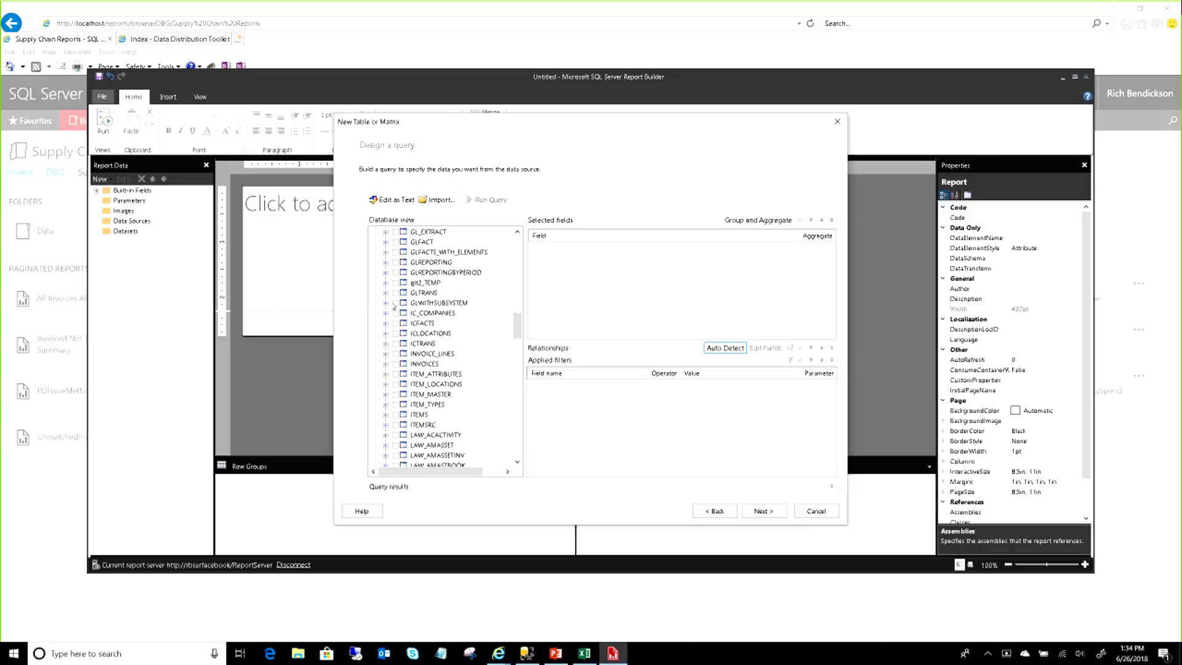
{"action": "left_click", "coordinate": [386, 303]}
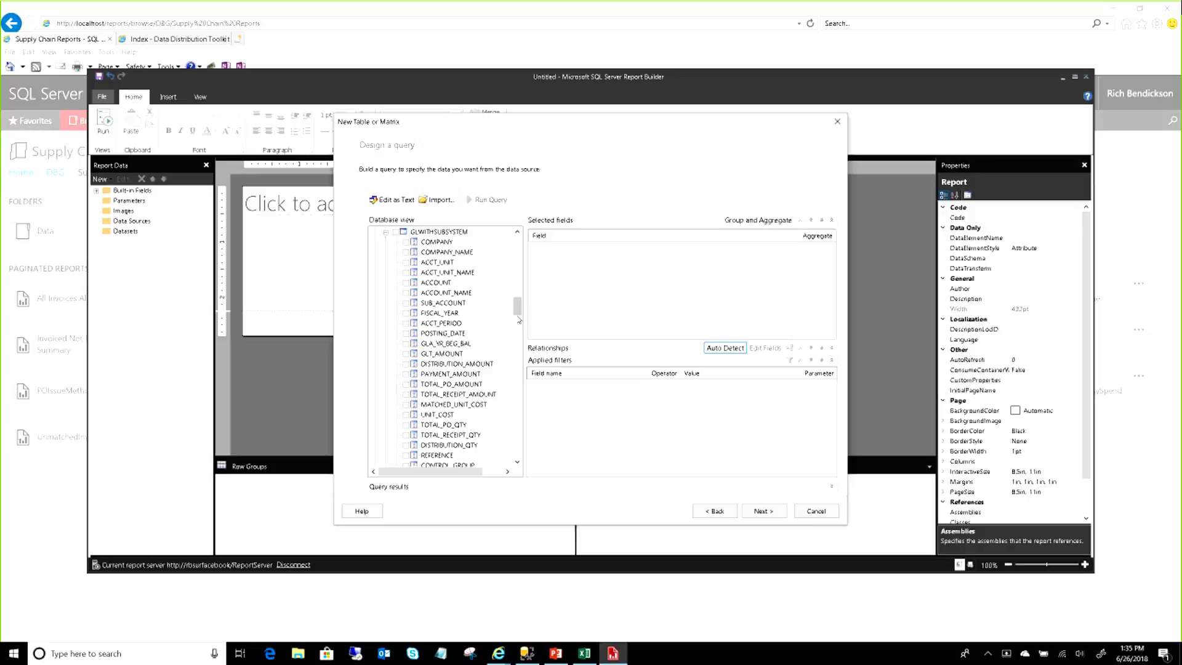
{"action": "left_click_drag", "start_coordinate": [519, 319], "coordinate": [520, 331]}
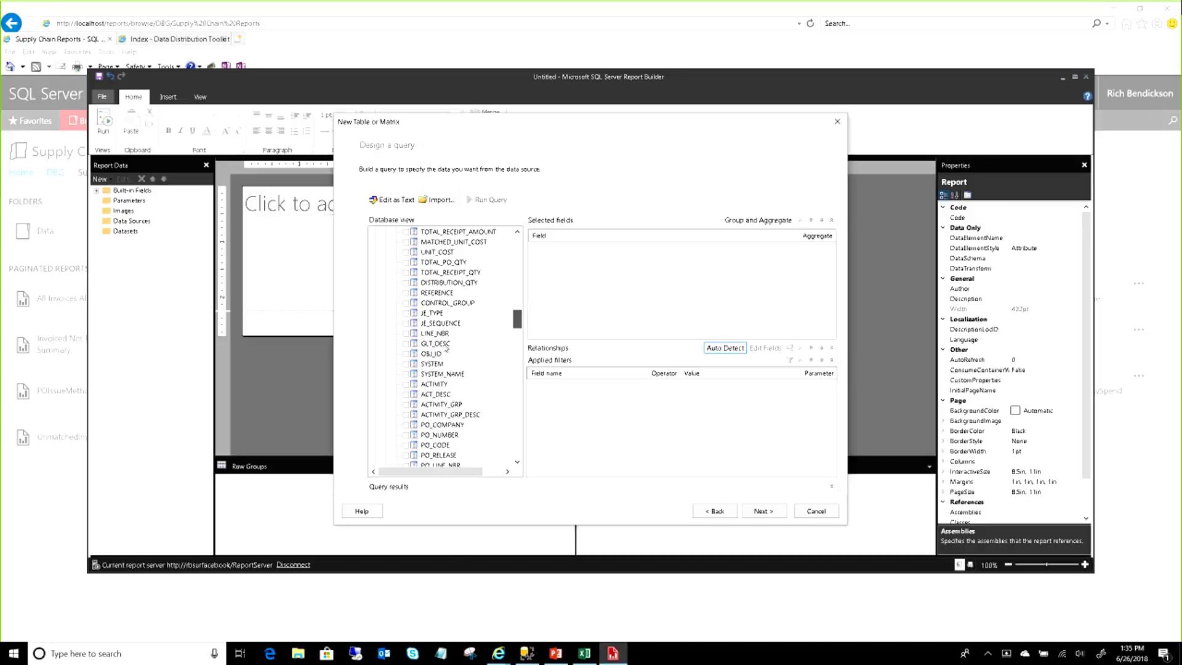
{"action": "left_click", "coordinate": [406, 343]}
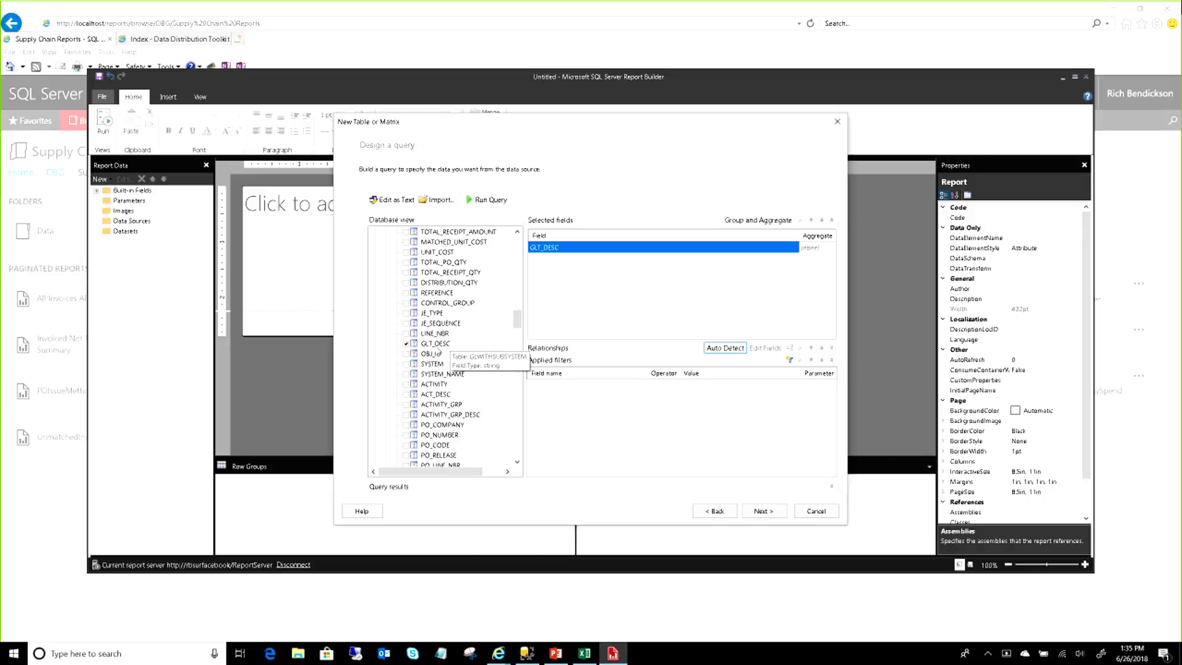
Step: Add the ITEM_DESC, PO_NUMBER, PO_LINE_NBR and VENDOR_VNAME fields from GLWITHSUBSYSTEM to the query
{"action": "scroll", "coordinate": [448, 392], "scroll_direction": "down", "scroll_amount": 2}
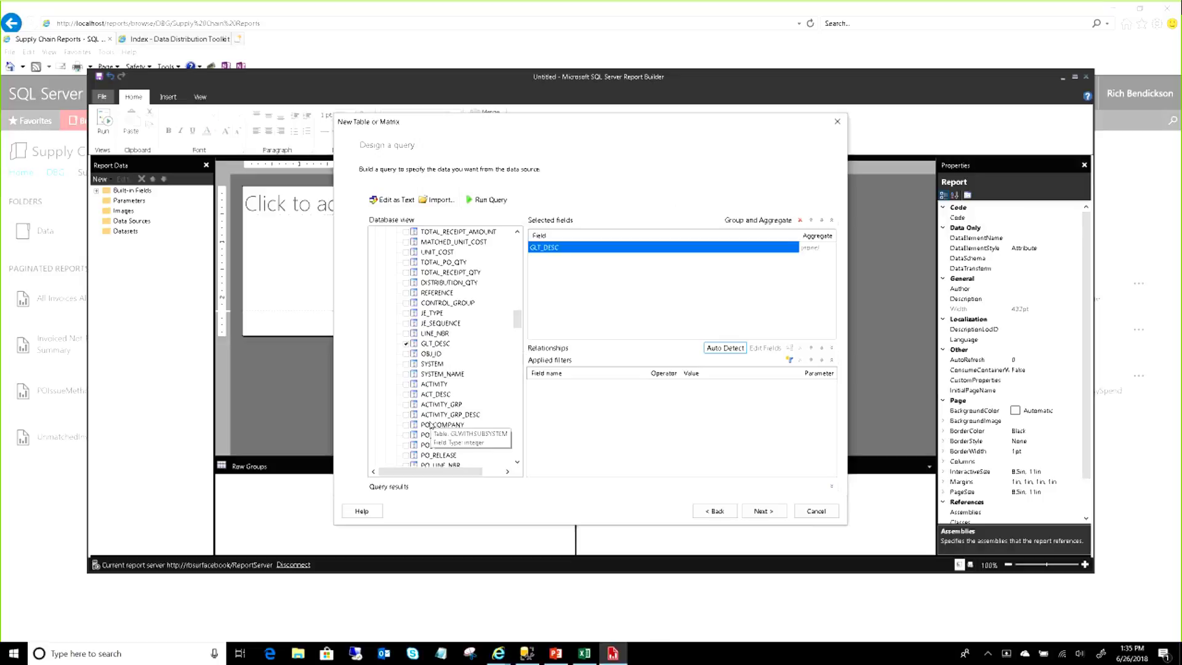
{"action": "scroll", "coordinate": [430, 420], "scroll_direction": "down", "scroll_amount": 2}
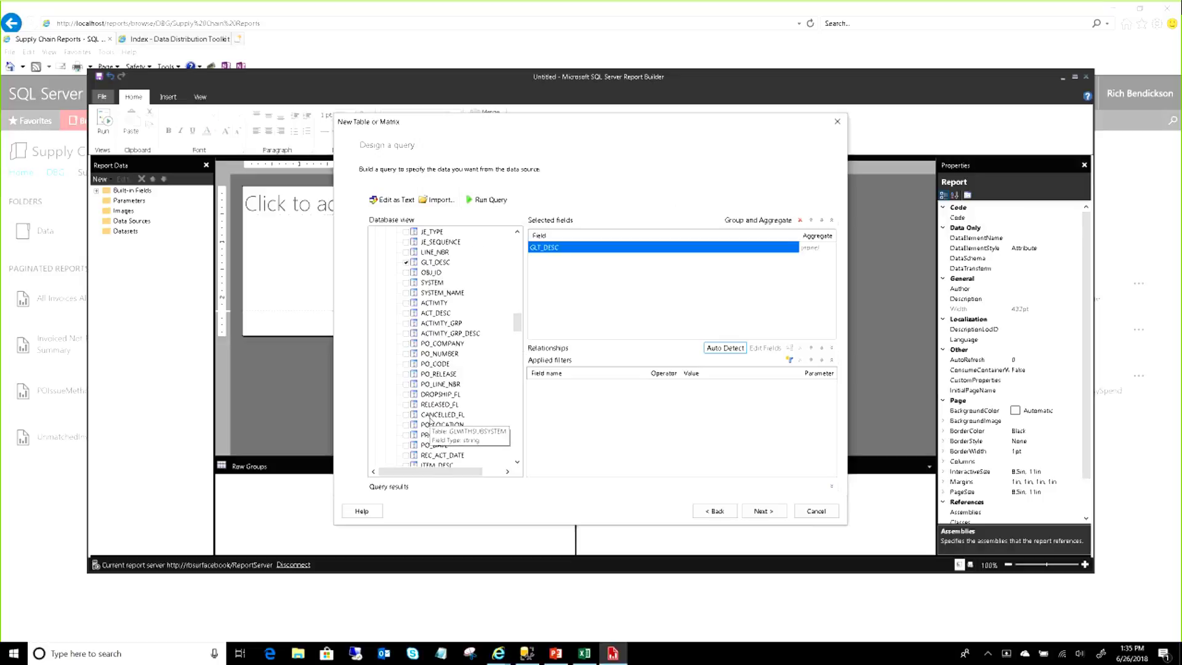
{"action": "scroll", "coordinate": [430, 420], "scroll_direction": "down", "scroll_amount": 2}
{"action": "left_click", "coordinate": [406, 425]}
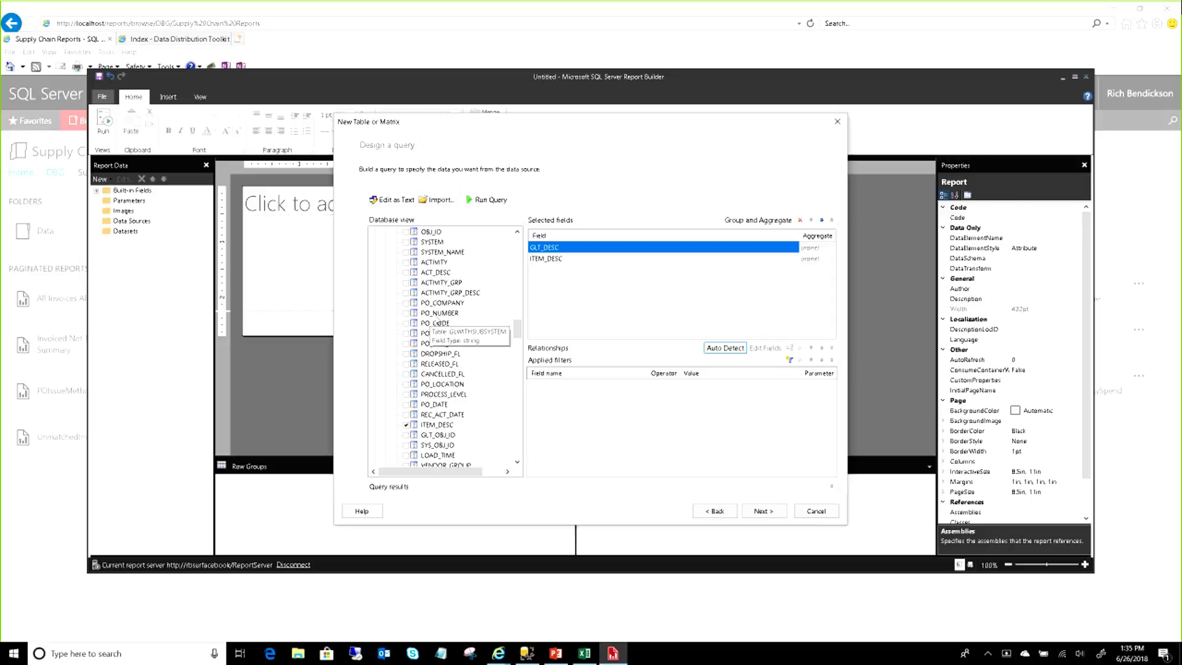
{"action": "left_click", "coordinate": [407, 314]}
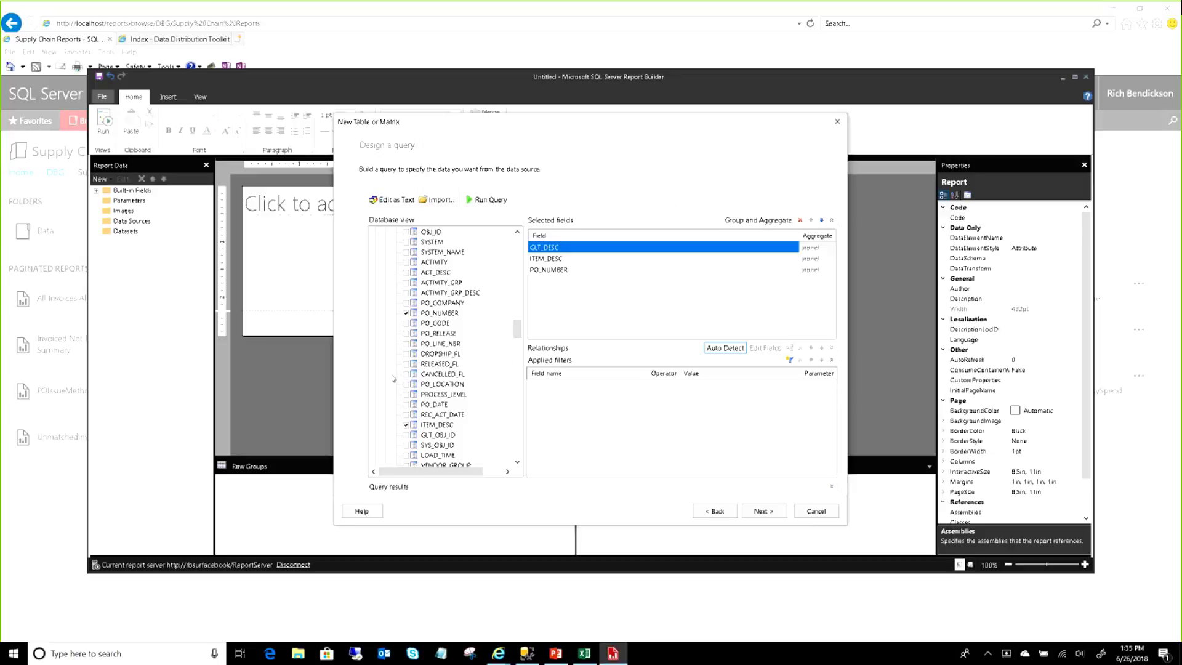
{"action": "left_click", "coordinate": [406, 344]}
{"action": "scroll", "coordinate": [412, 360], "scroll_direction": "down", "scroll_amount": 3}
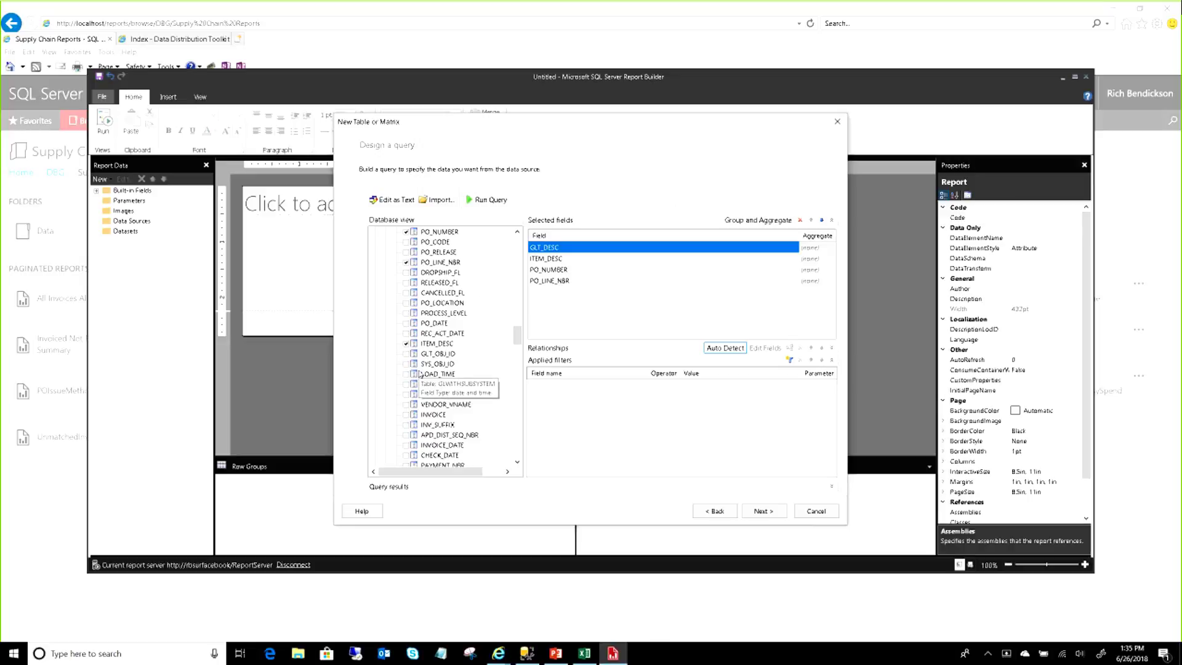
{"action": "scroll", "coordinate": [419, 373], "scroll_direction": "down", "scroll_amount": 2}
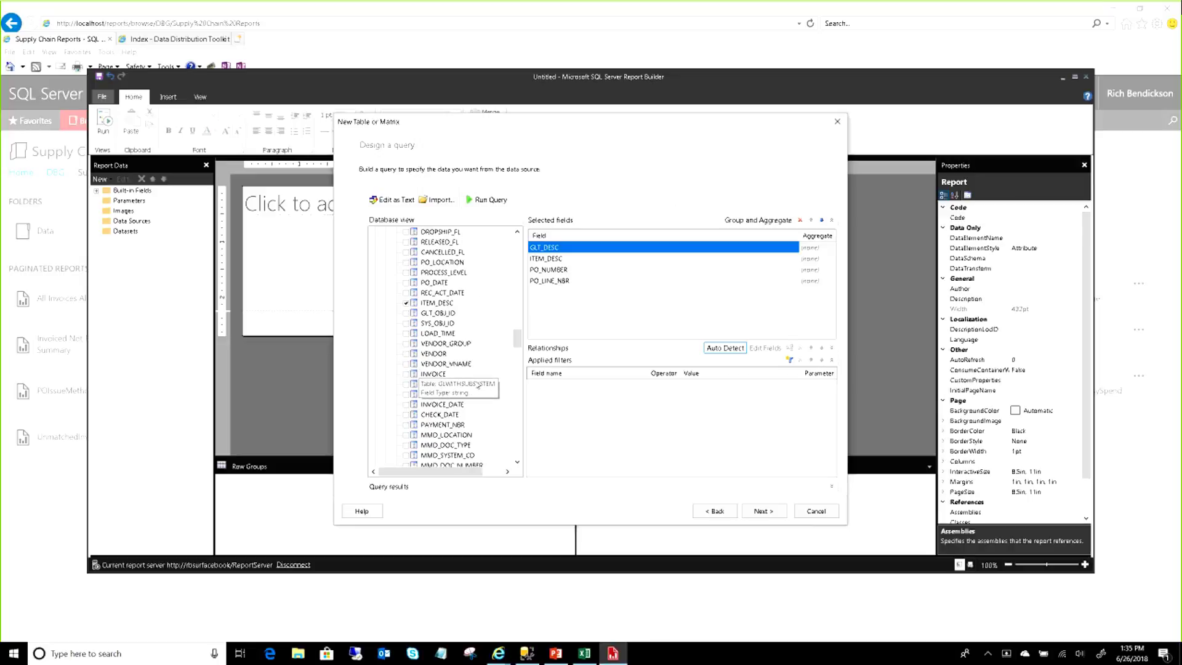
{"action": "left_click", "coordinate": [407, 364]}
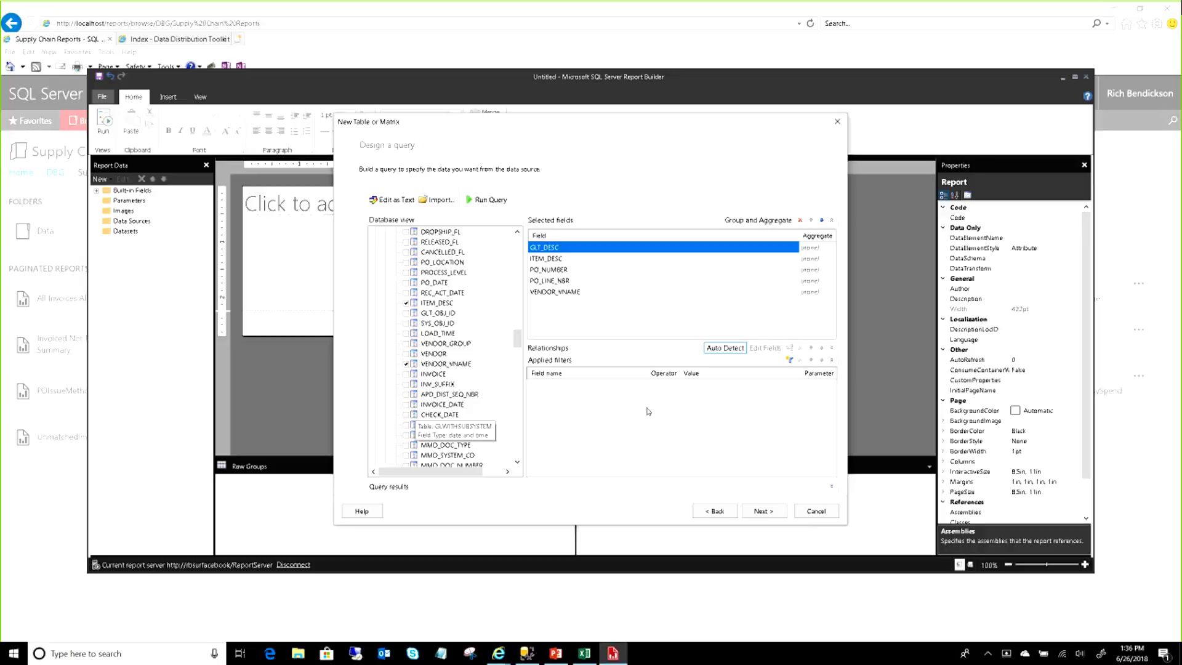
Step: Add a query filter requiring FISCAL_YEAR to be 2009
{"action": "left_click", "coordinate": [789, 360]}
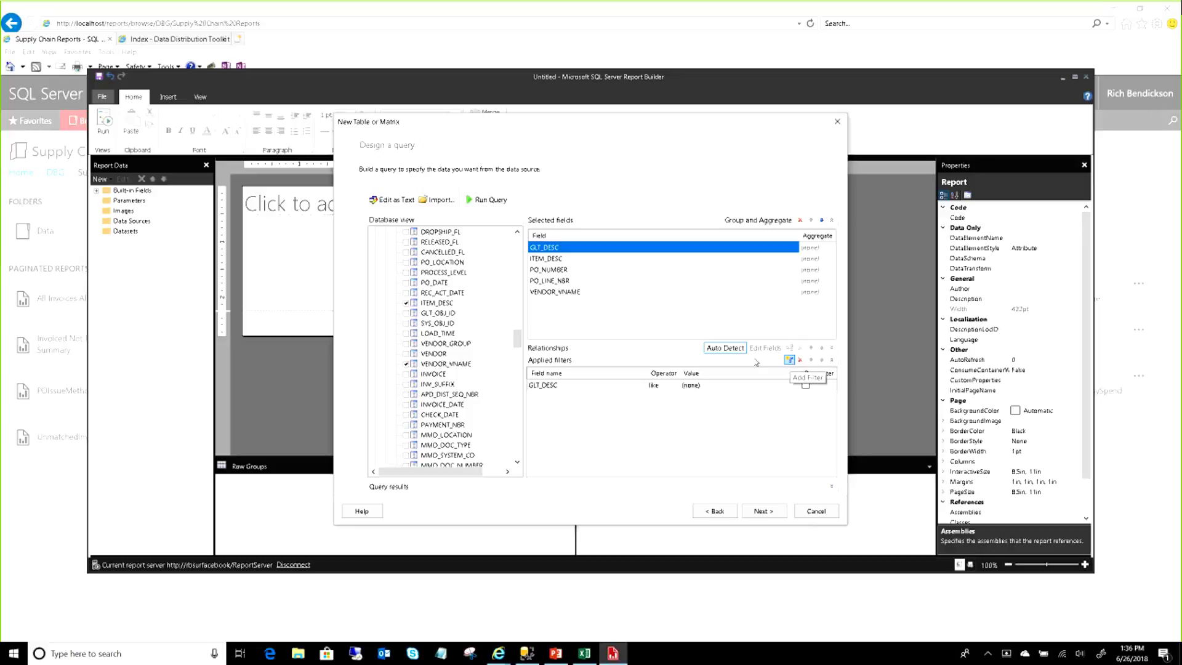
{"action": "left_click", "coordinate": [530, 382]}
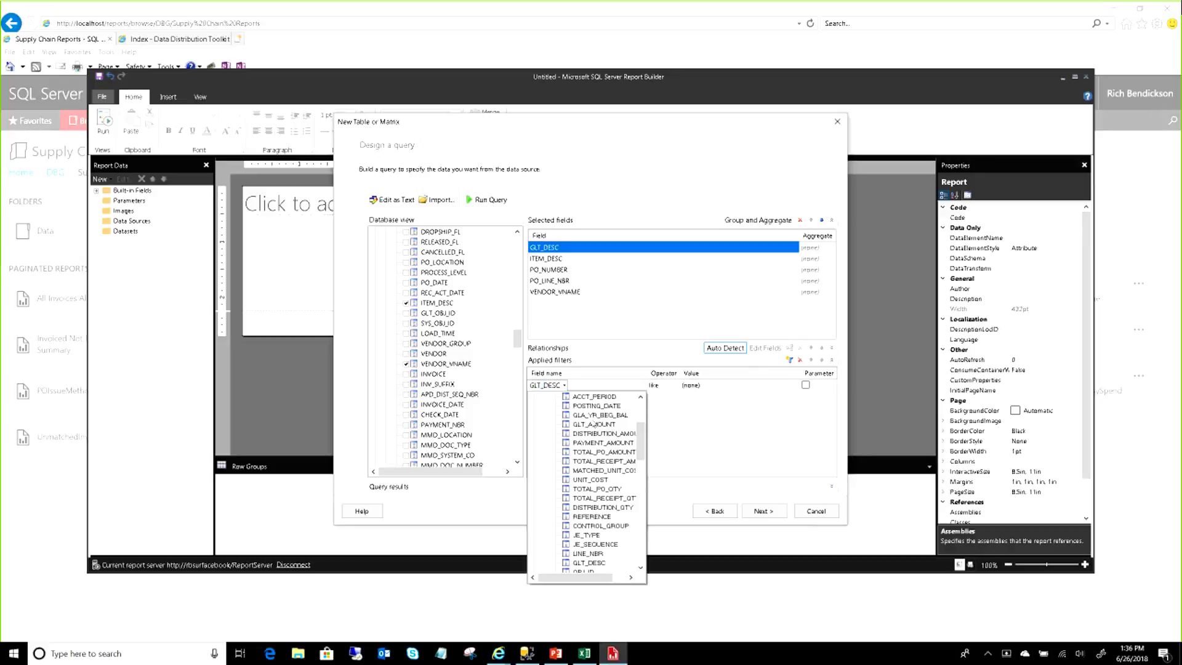
{"action": "scroll", "coordinate": [605, 422], "scroll_direction": "up", "scroll_amount": 3}
{"action": "scroll", "coordinate": [607, 423], "scroll_direction": "up", "scroll_amount": 1}
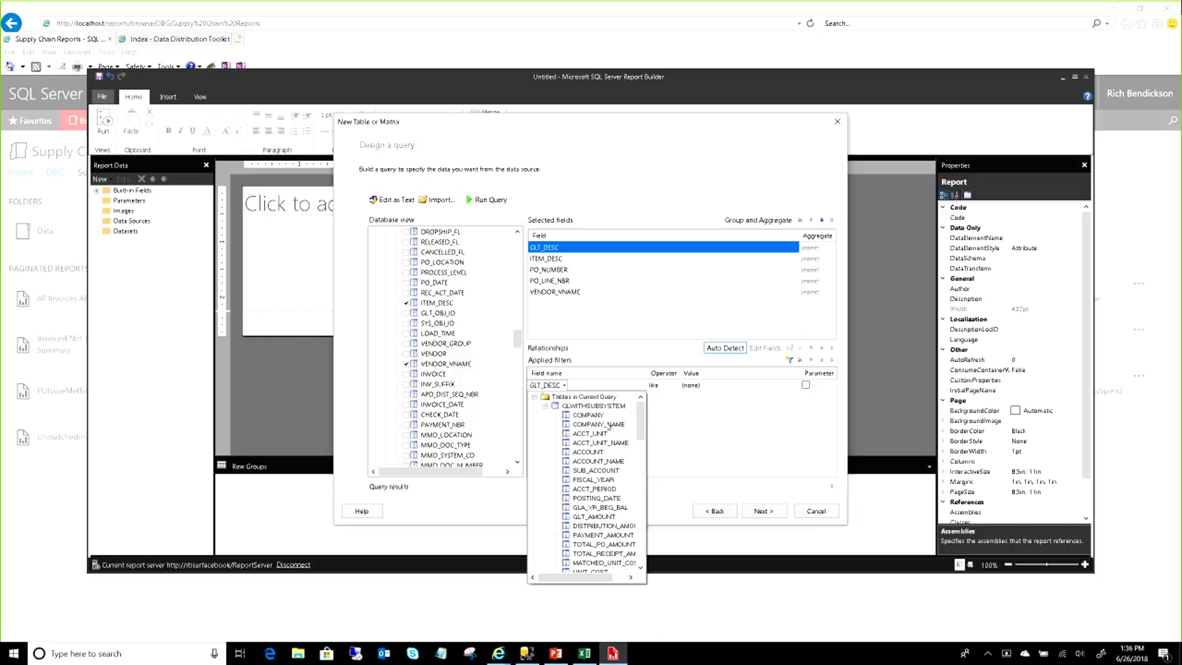
{"action": "left_click", "coordinate": [606, 479]}
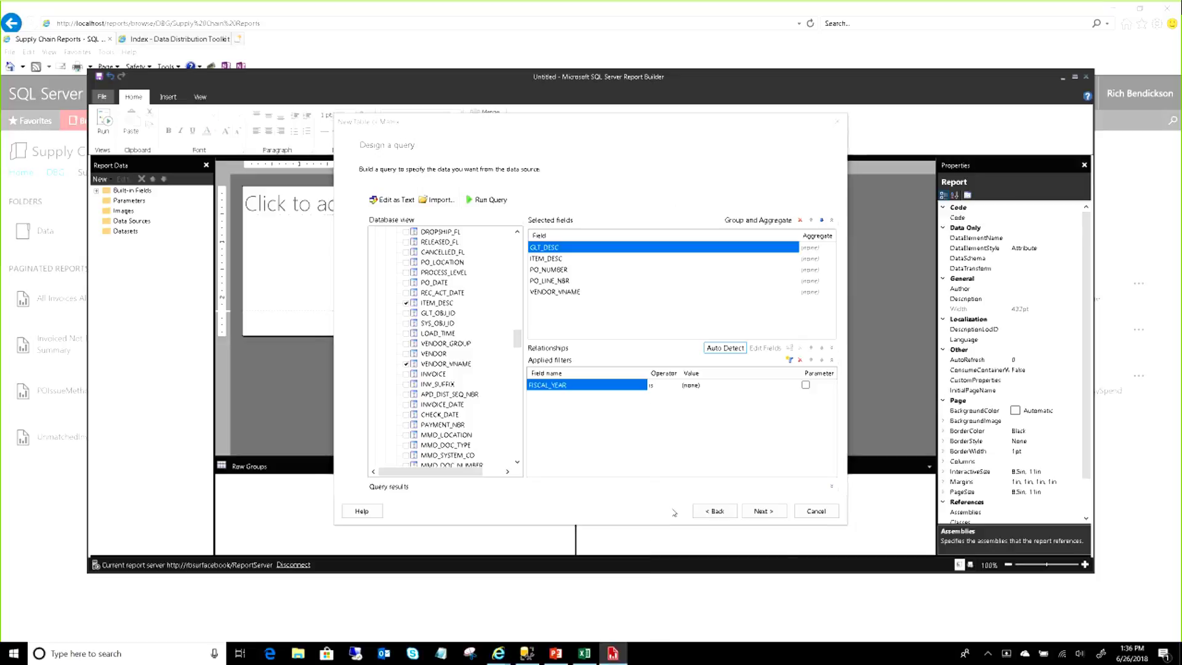
{"action": "left_click", "coordinate": [707, 389]}
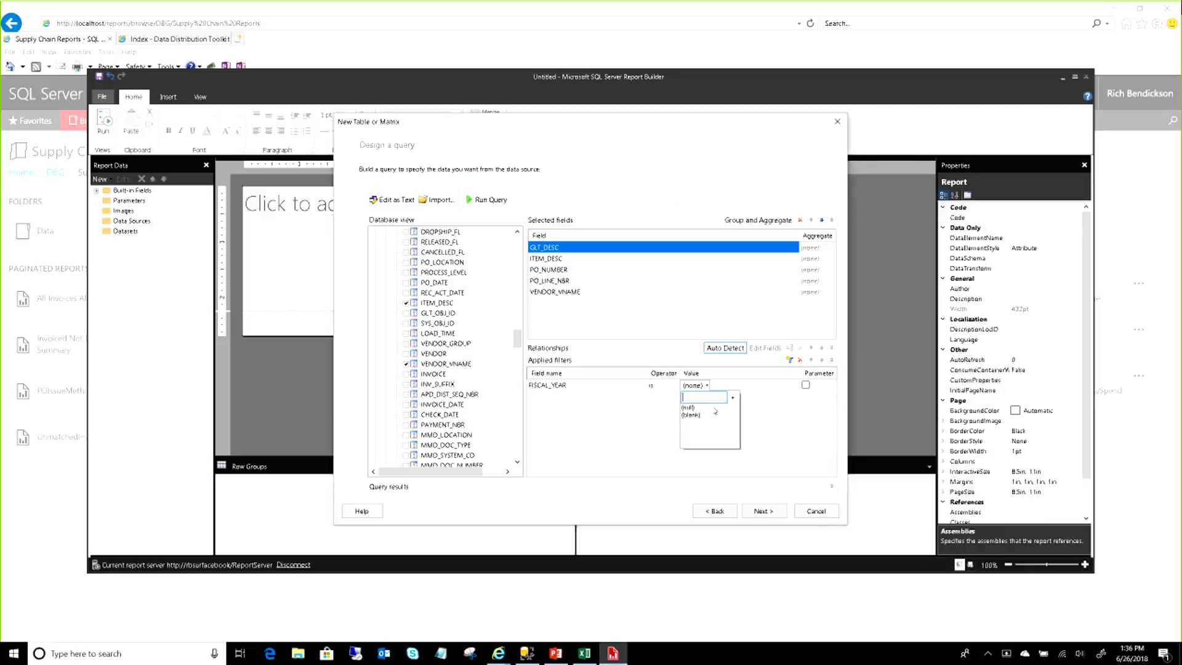
{"action": "type", "text": "2009"}
{"action": "left_click", "coordinate": [789, 360]}
Step: Add a second query filter requiring ACCT_PERIOD to be 2
{"action": "left_click", "coordinate": [789, 360]}
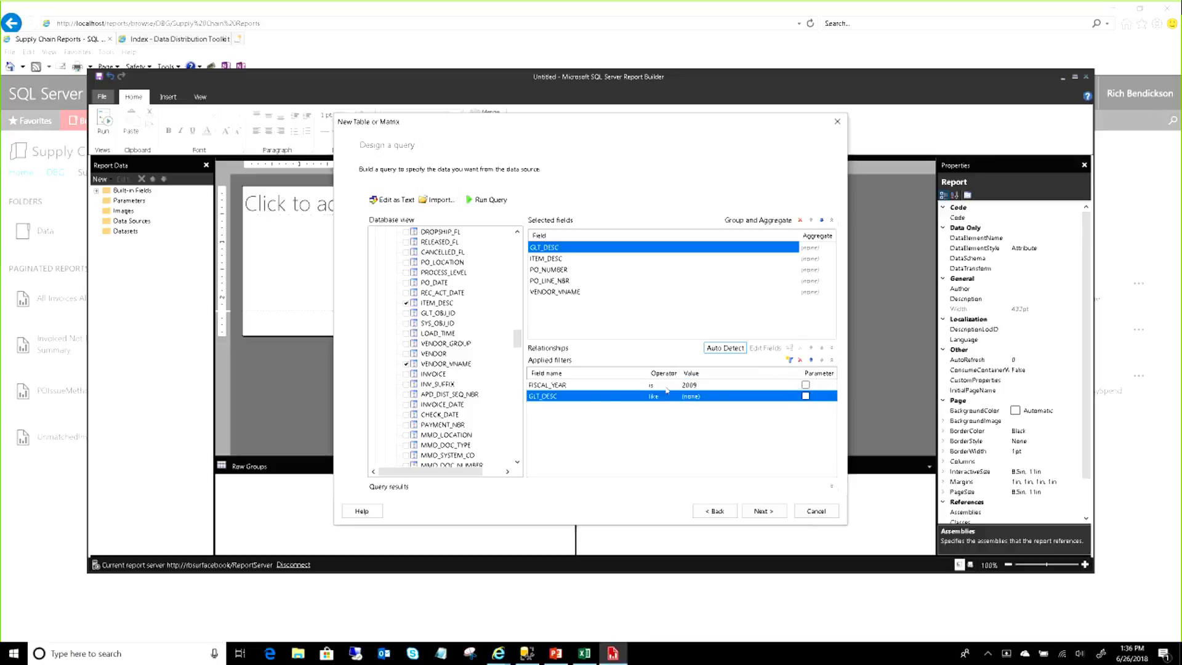
{"action": "left_click", "coordinate": [598, 397]}
{"action": "scroll", "coordinate": [613, 429], "scroll_direction": "up", "scroll_amount": 2}
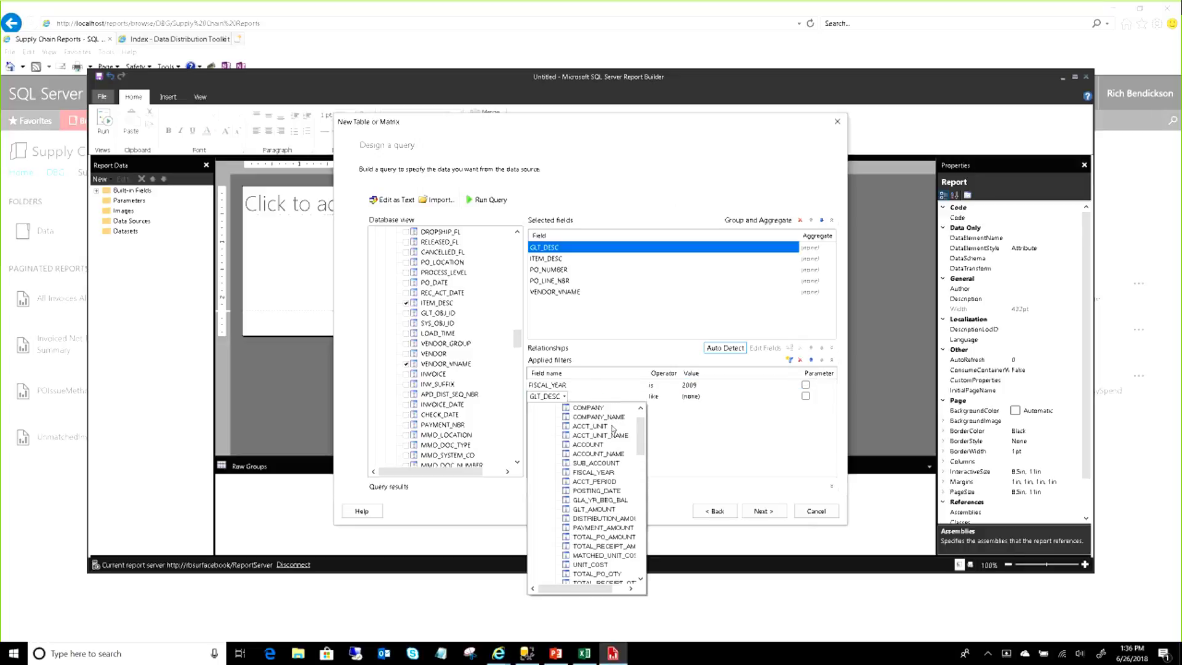
{"action": "scroll", "coordinate": [614, 500], "scroll_direction": "up", "scroll_amount": 1}
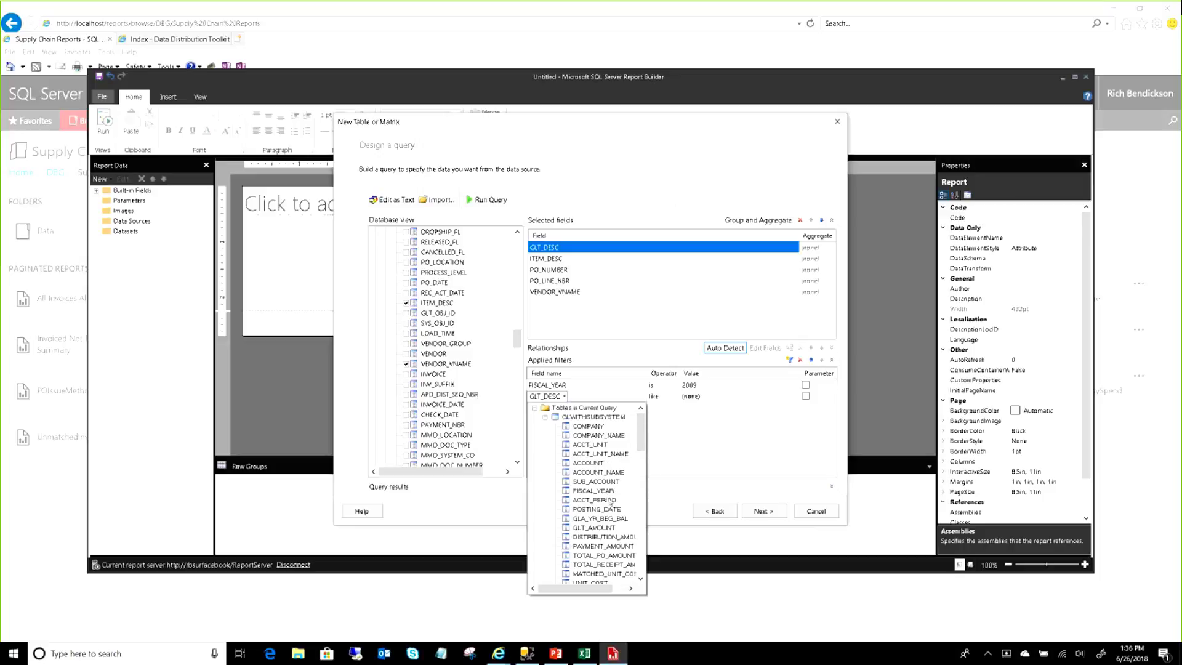
{"action": "left_click", "coordinate": [613, 500]}
{"action": "left_click", "coordinate": [700, 395]}
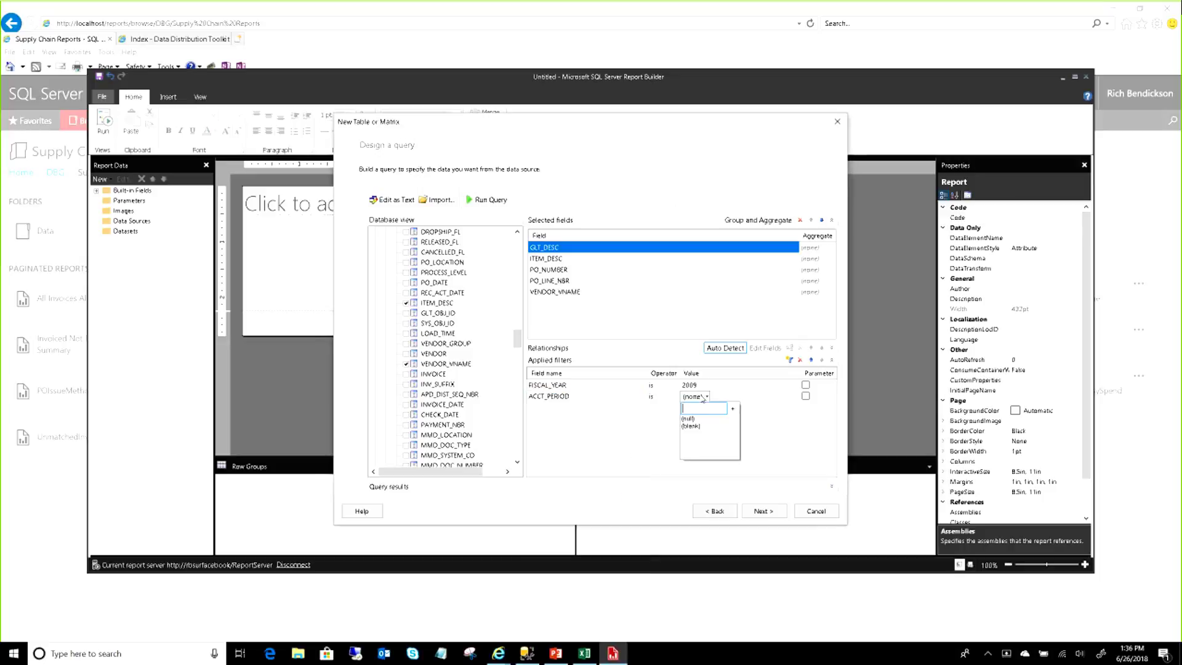
{"action": "type", "text": "2"}
{"action": "left_click", "coordinate": [789, 359]}
Step: Add an ACCOUNT filter without a fixed value, make it a report parameter, and continue to arranging the fields
{"action": "left_click", "coordinate": [789, 360]}
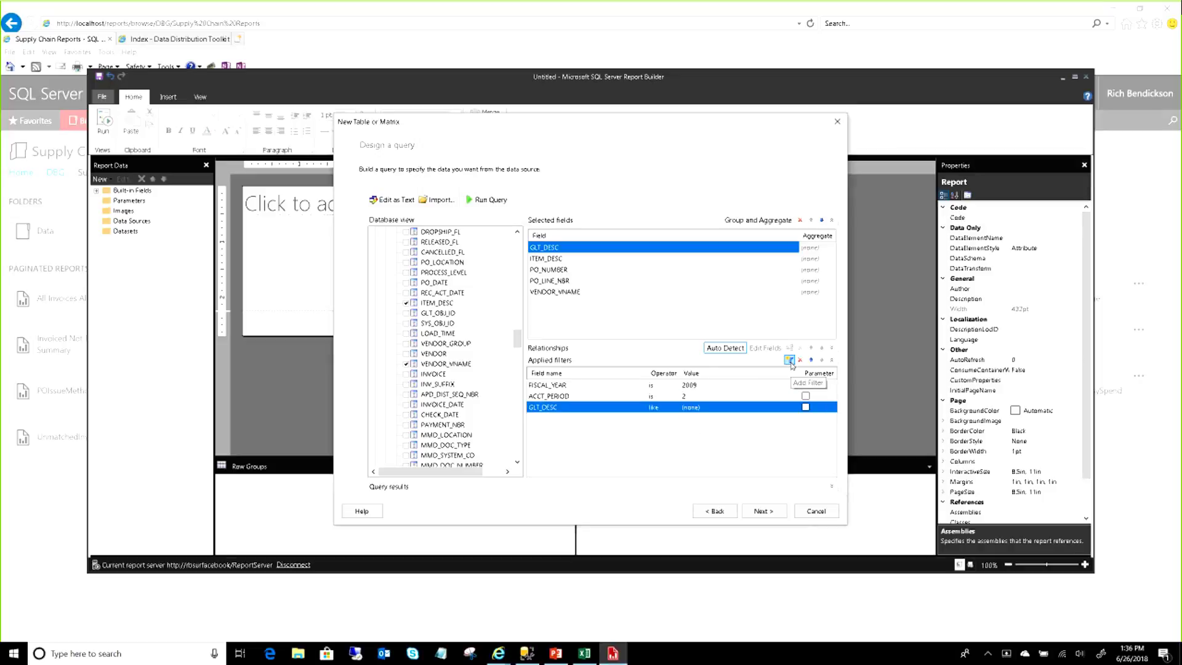
{"action": "left_click", "coordinate": [578, 408]}
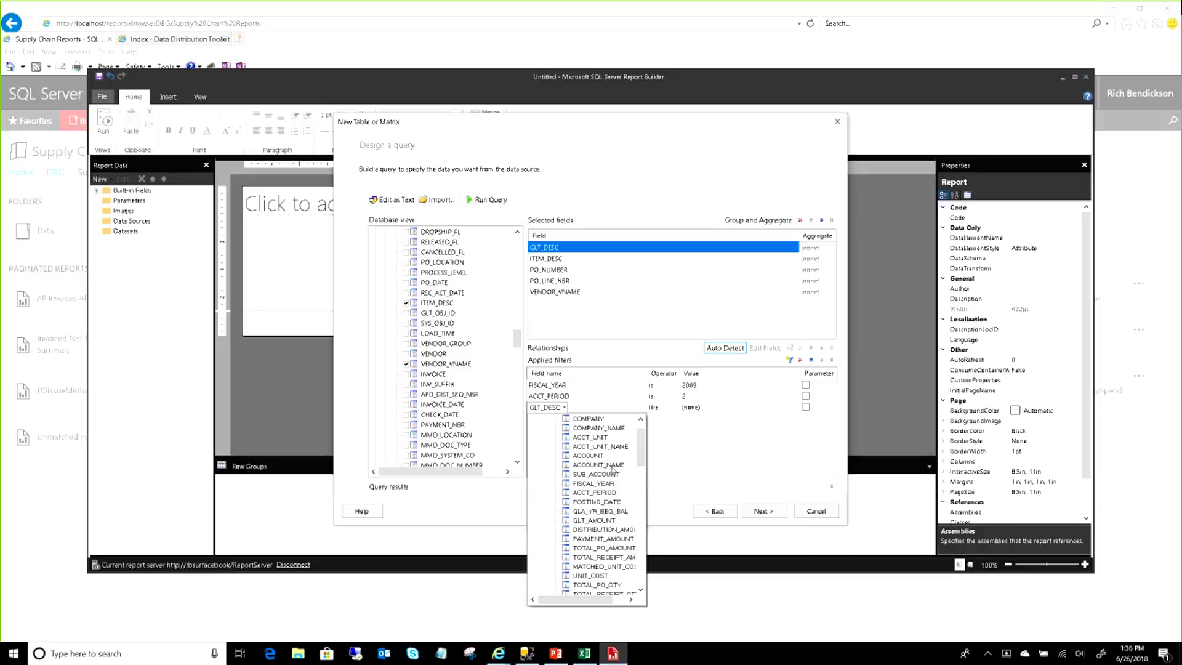
{"action": "left_click", "coordinate": [605, 456]}
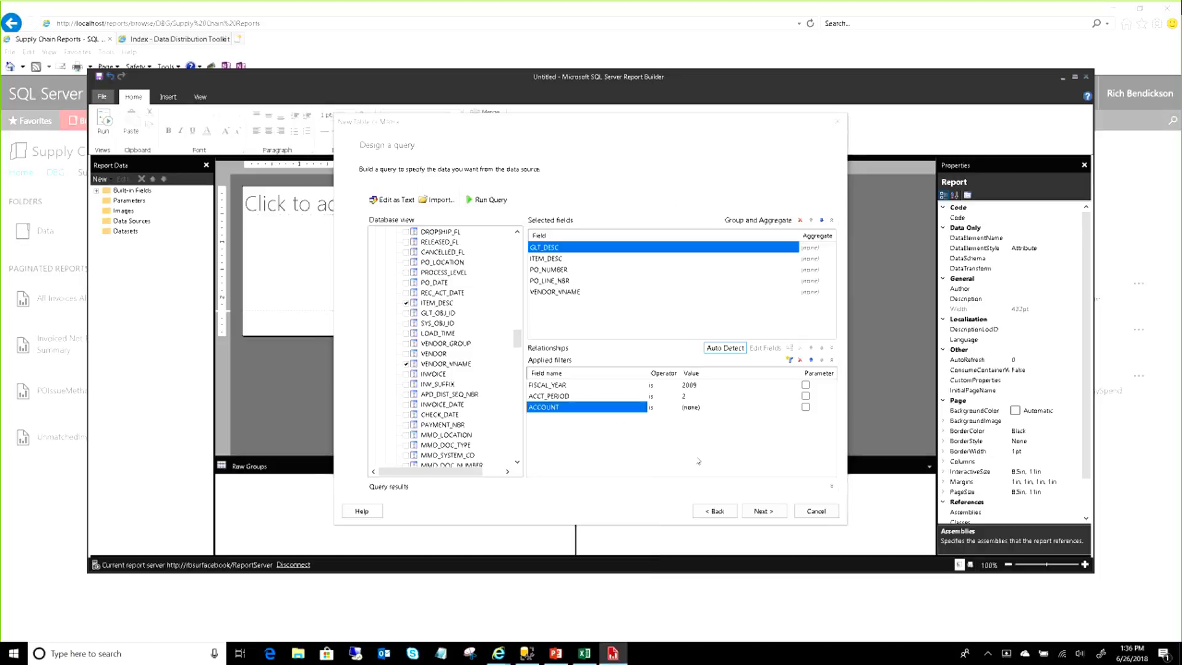
{"action": "left_click", "coordinate": [807, 409]}
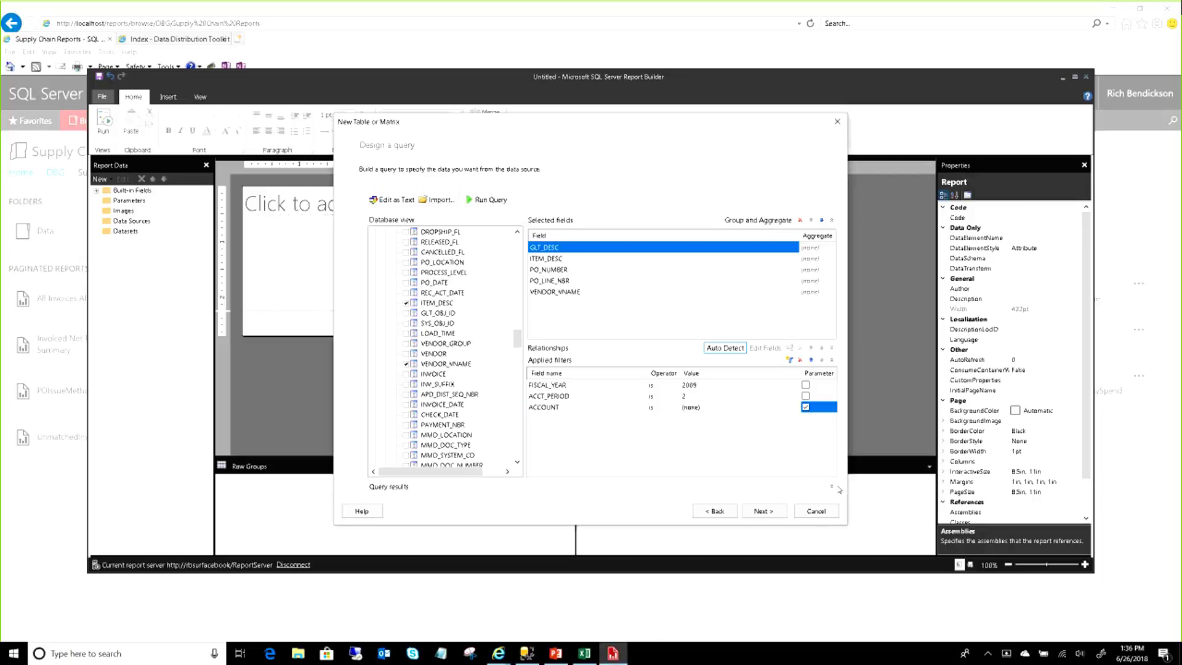
{"action": "left_click", "coordinate": [780, 514]}
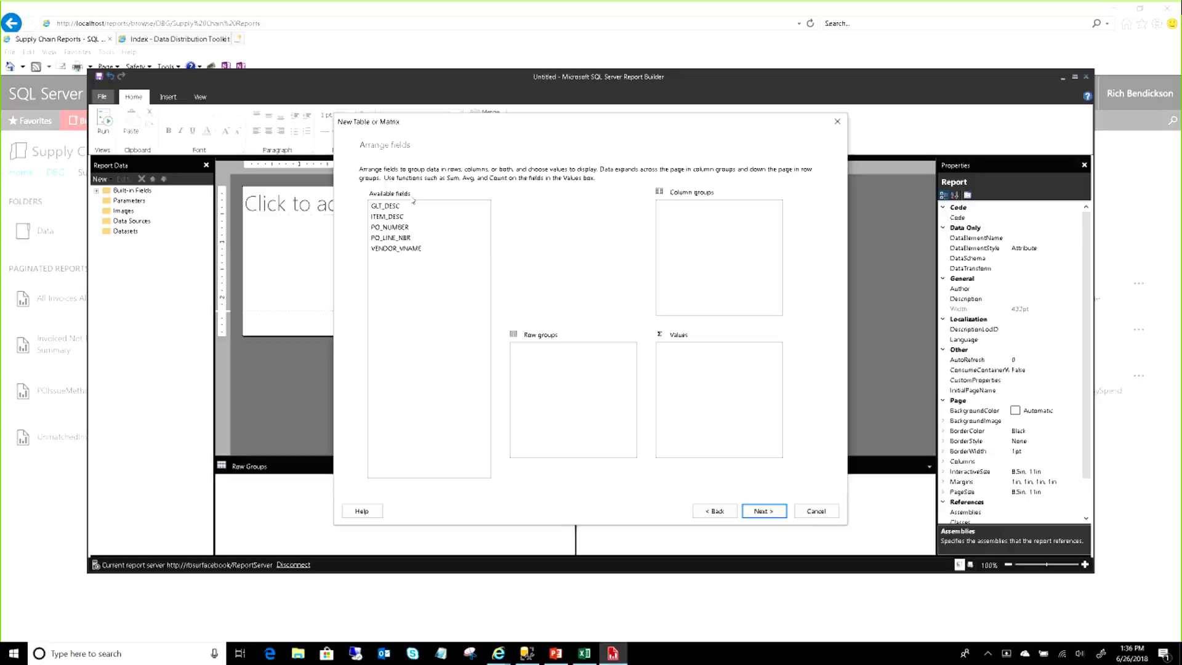
Step: Place all five available fields in the Values area and remove the Sum aggregate from PO_LINE_NBR
{"action": "left_click", "coordinate": [386, 216]}
{"action": "left_click", "coordinate": [383, 209]}
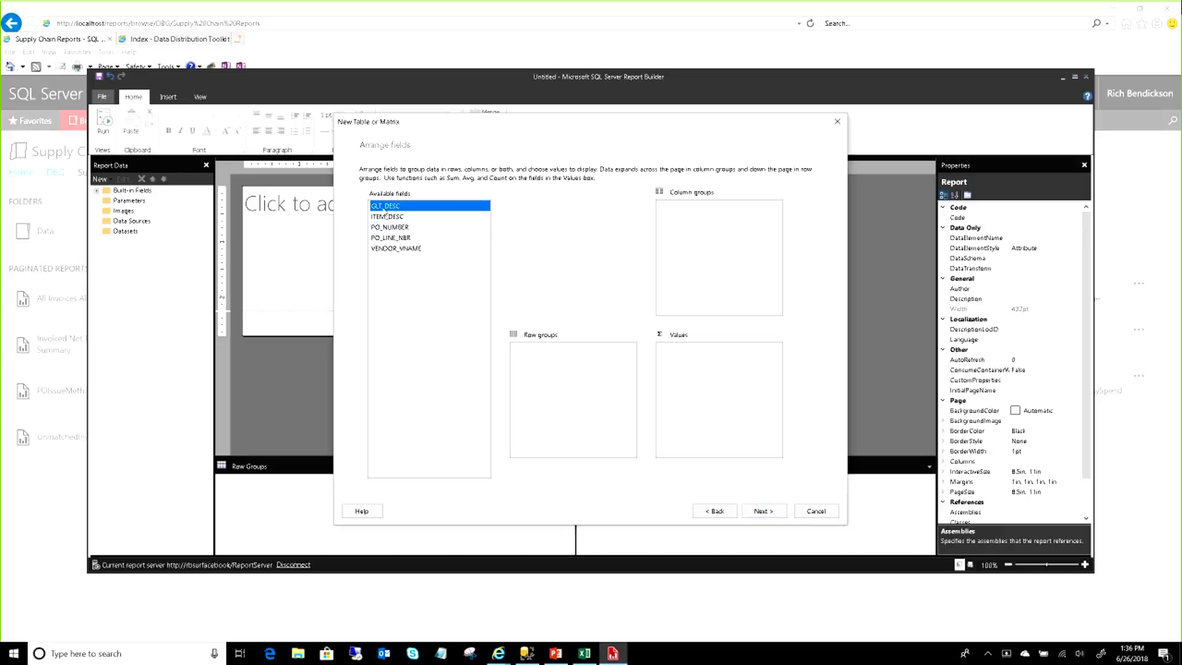
{"action": "left_click", "coordinate": [407, 257], "text": "shift"}
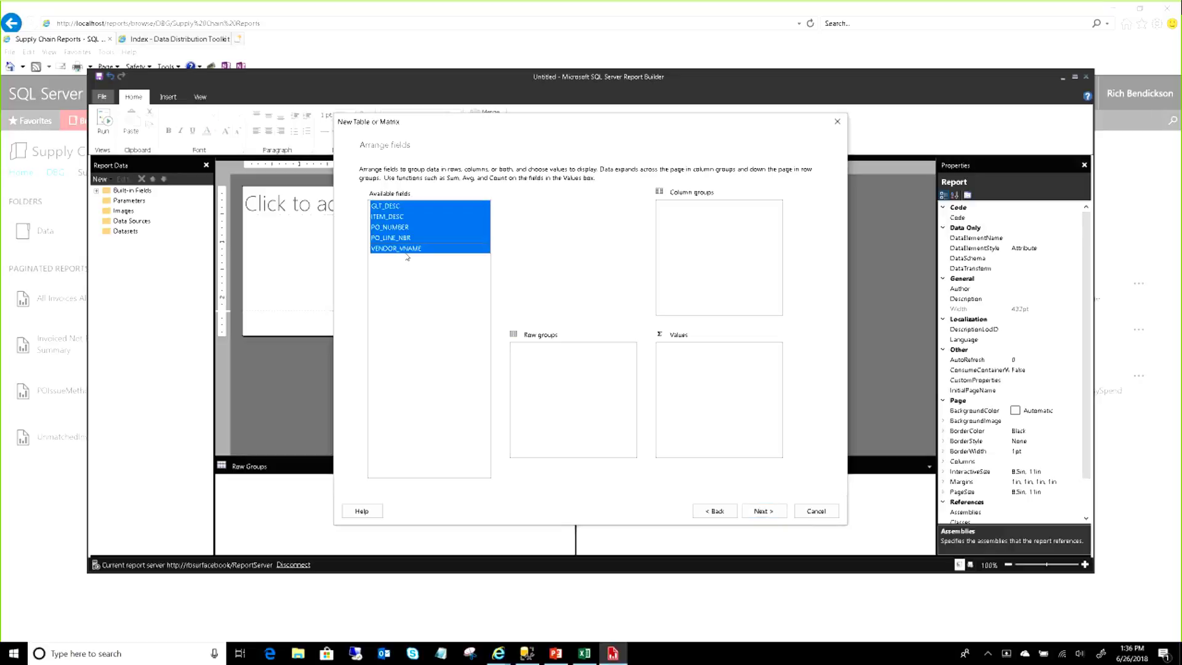
{"action": "left_click_drag", "start_coordinate": [405, 234], "coordinate": [702, 373]}
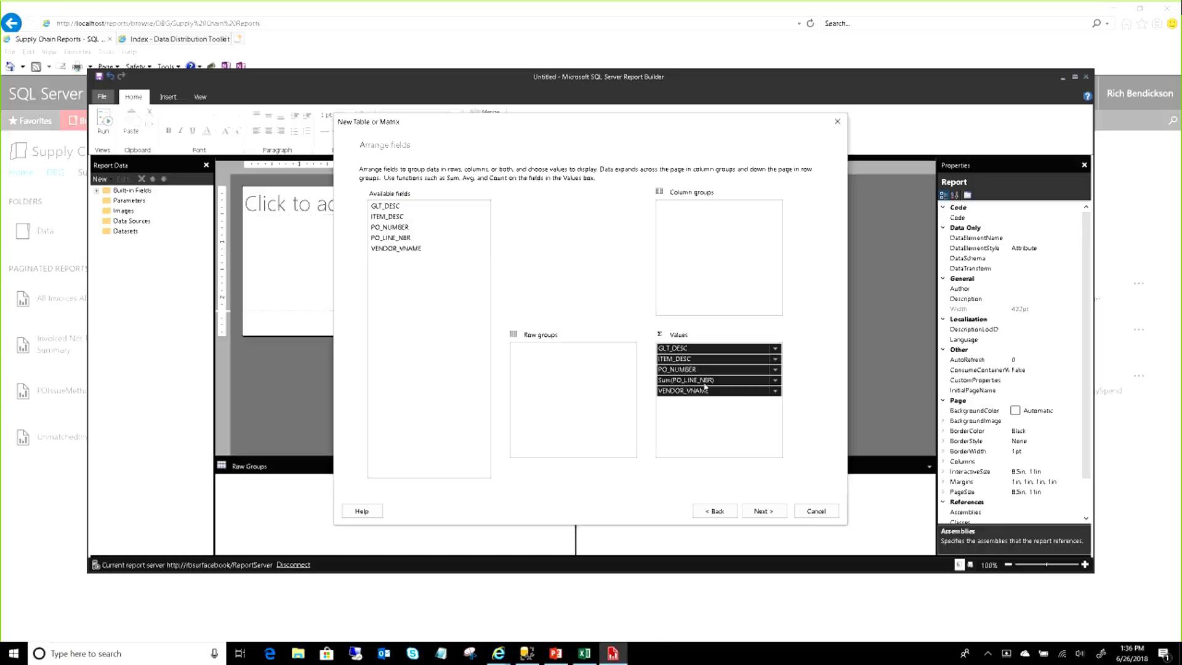
{"action": "left_click", "coordinate": [775, 381]}
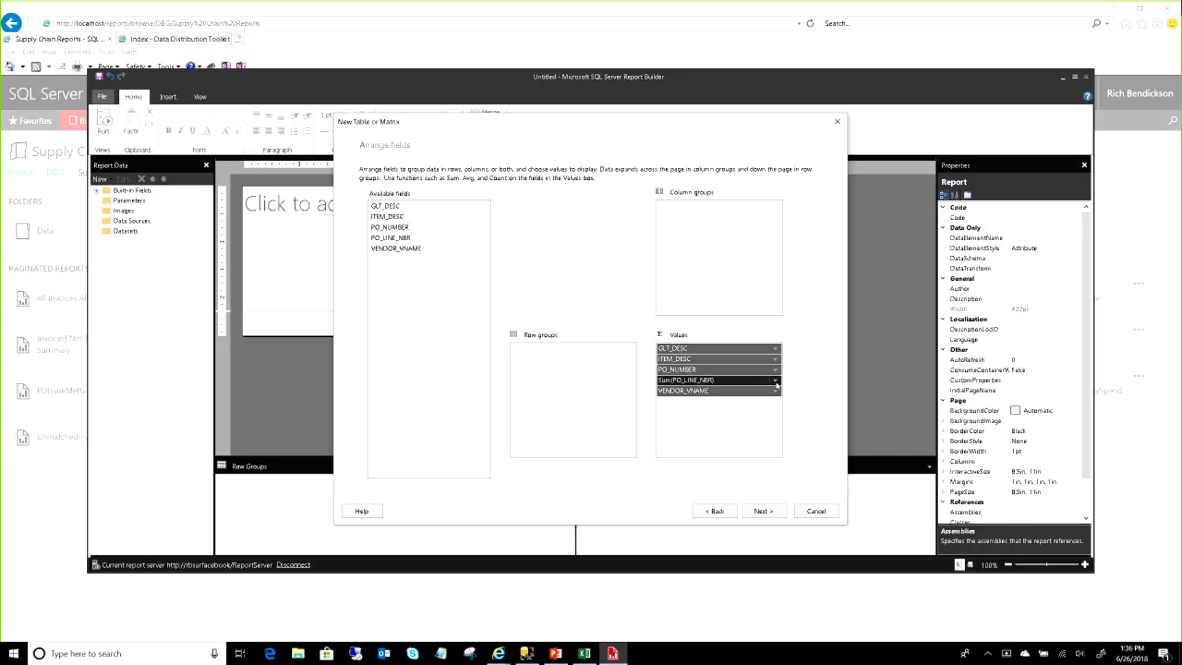
{"action": "left_click", "coordinate": [785, 389]}
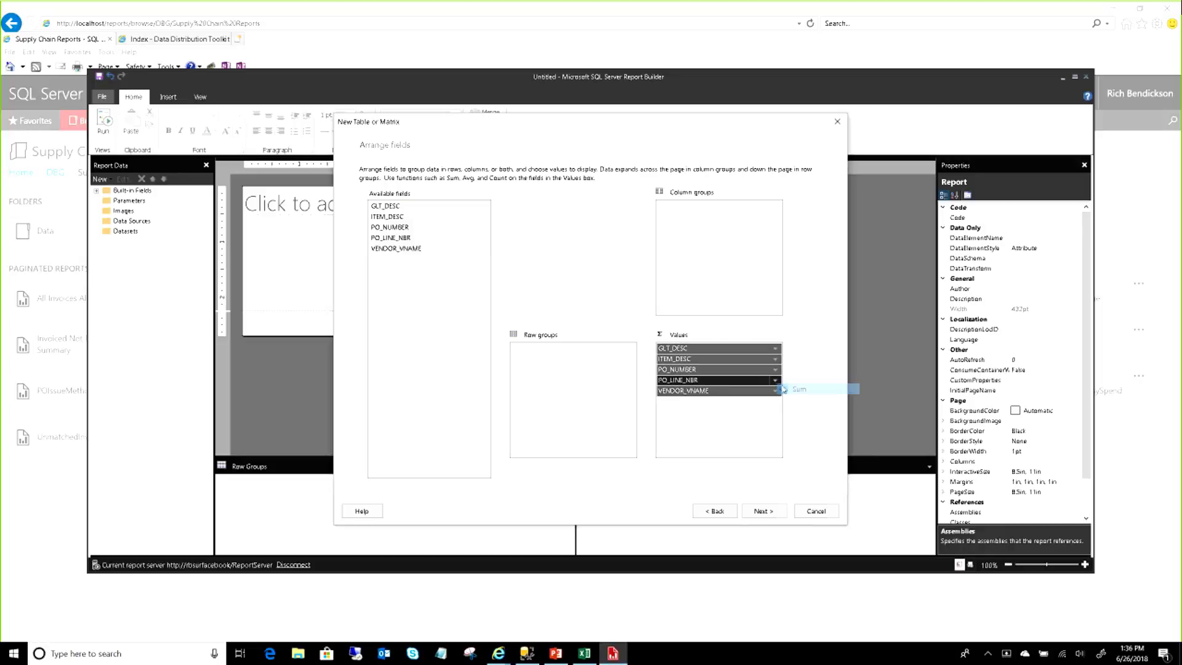
Step: Accept the default table layout and preview, and finish the wizard
{"action": "left_click", "coordinate": [767, 515]}
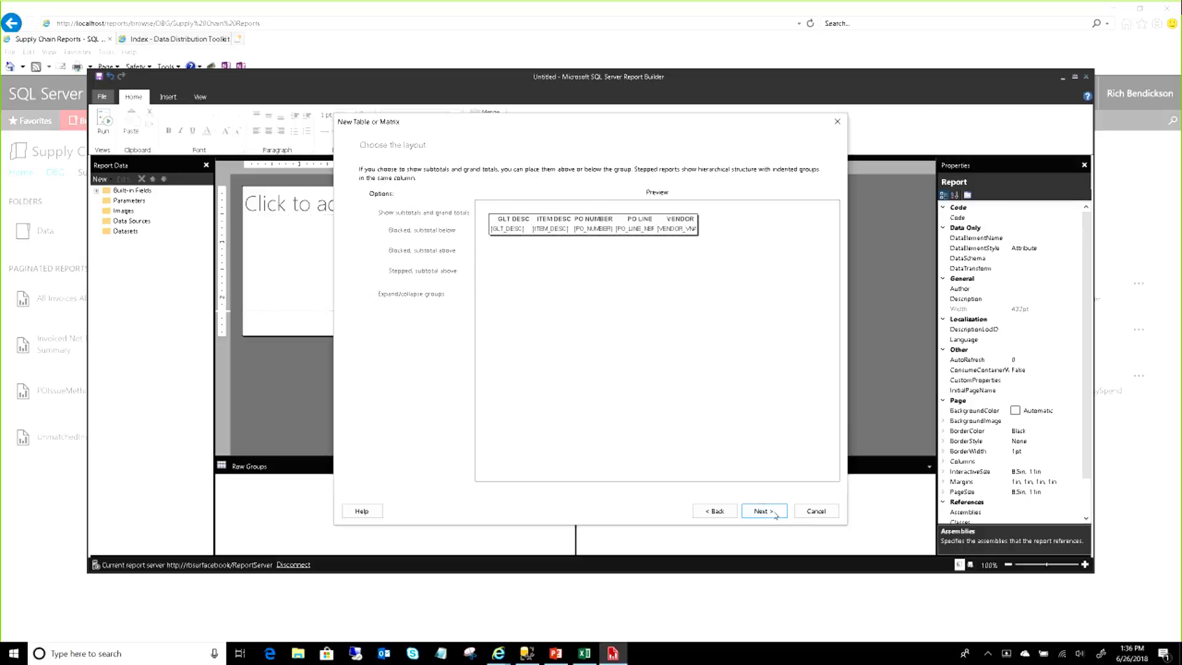
{"action": "left_click", "coordinate": [767, 514]}
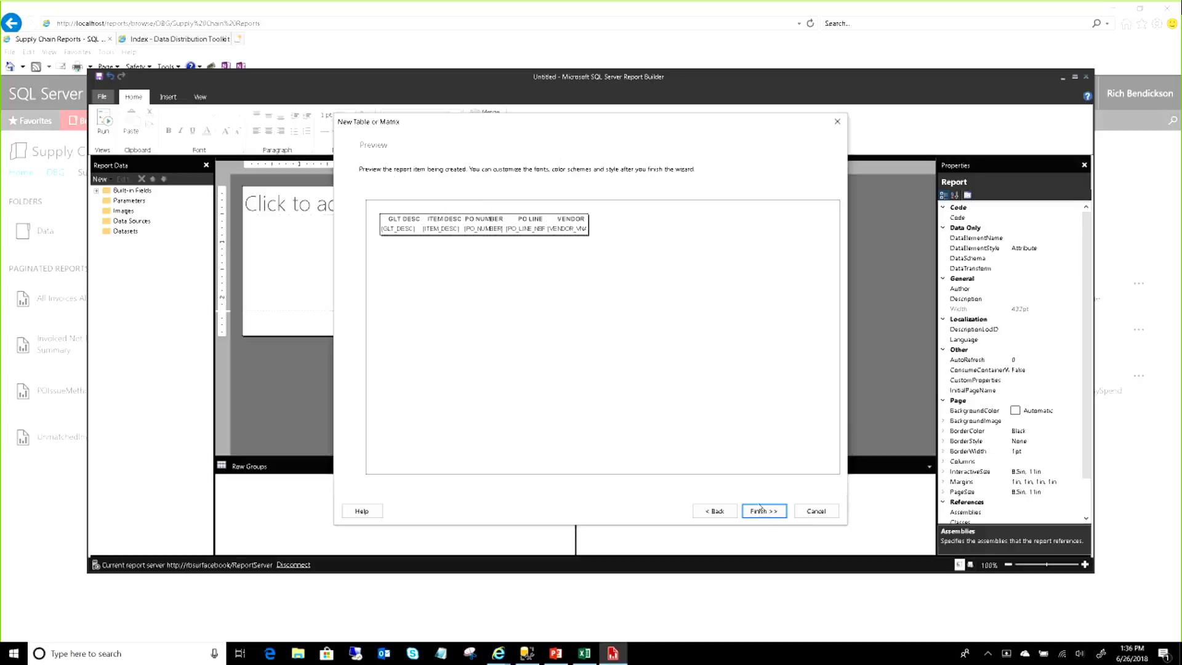
{"action": "left_click", "coordinate": [762, 510]}
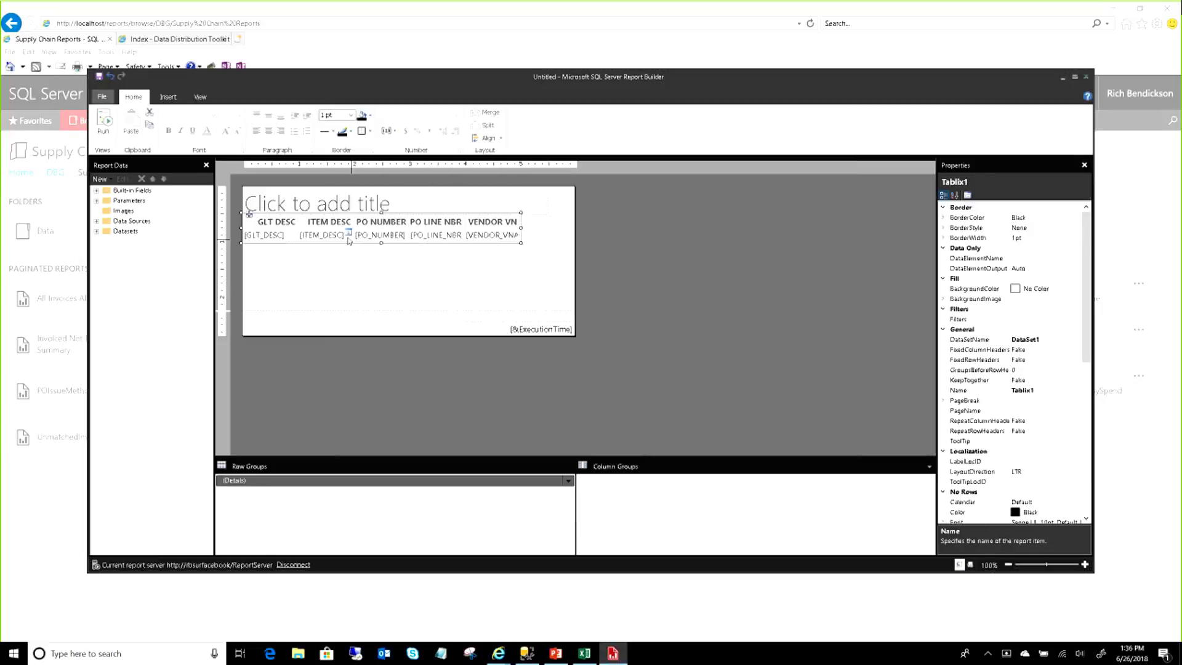
Step: Widen the table's ITEM DESC column to about 2.5 in and its GLT DESC column to about 4.7 in
{"action": "left_click", "coordinate": [349, 239]}
{"action": "left_click_drag", "start_coordinate": [353, 210], "coordinate": [436, 212]}
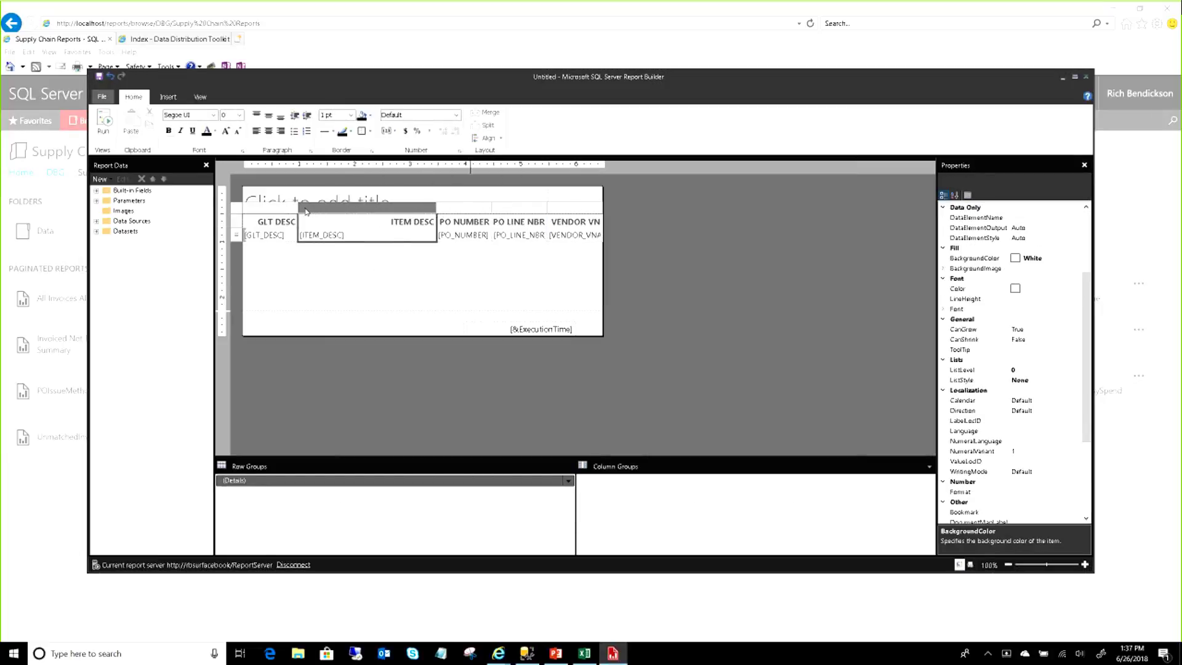
{"action": "left_click_drag", "start_coordinate": [297, 211], "coordinate": [504, 212]}
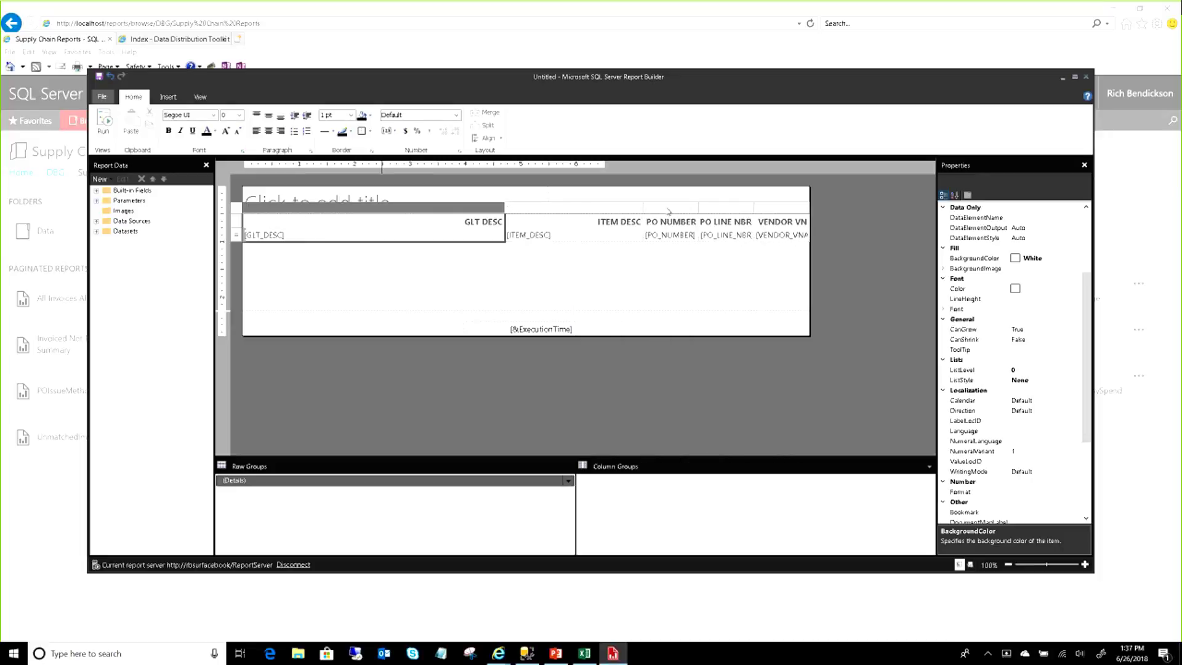
{"action": "left_click", "coordinate": [591, 265]}
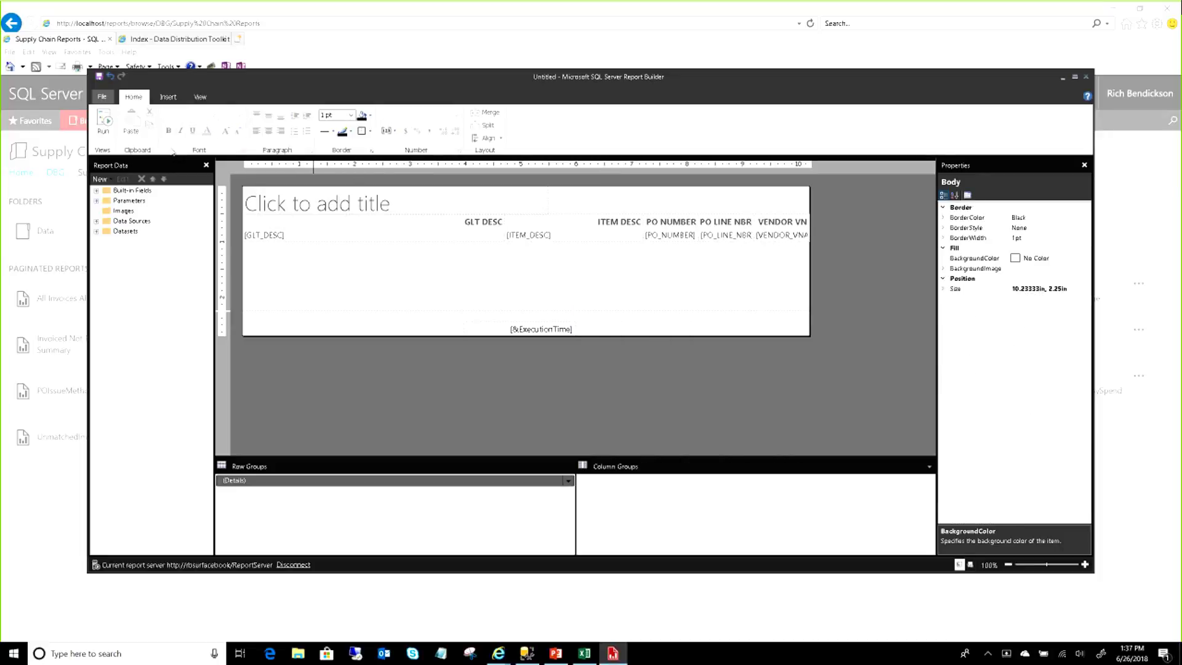
Step: Run the report for one general ledger account number and review the resulting rows
{"action": "left_click", "coordinate": [104, 119]}
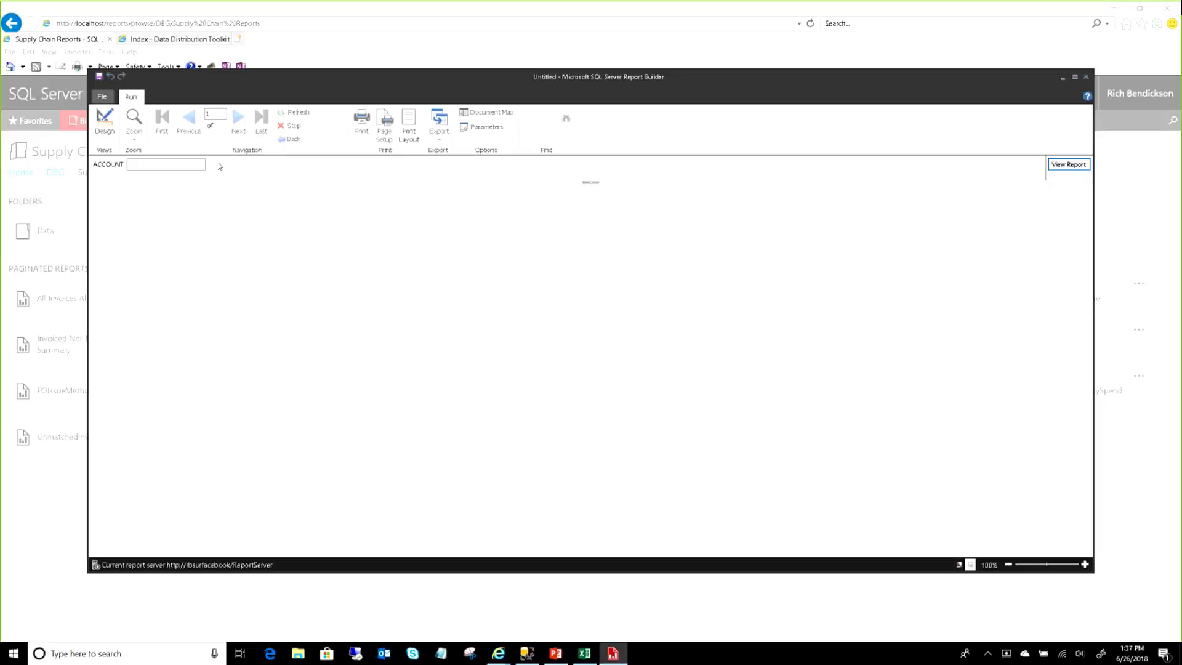
{"action": "left_click", "coordinate": [161, 165]}
{"action": "type", "text": "5023"}
{"action": "left_click", "coordinate": [1080, 166]}
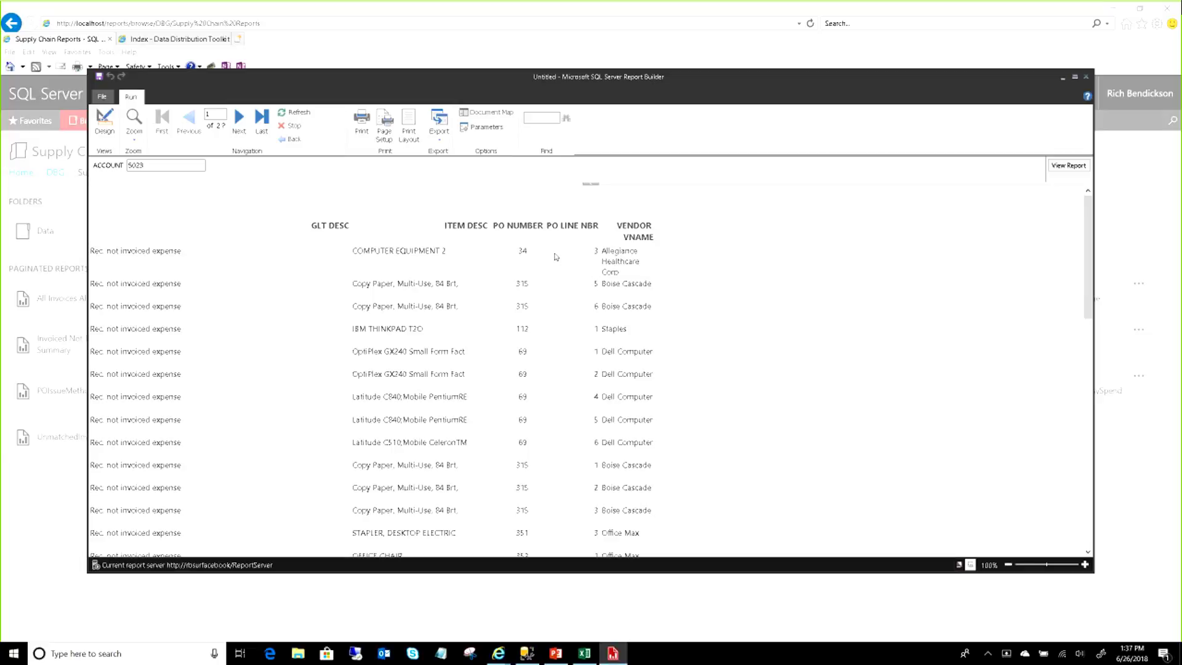
{"action": "scroll", "coordinate": [573, 349], "scroll_direction": "down", "scroll_amount": 3}
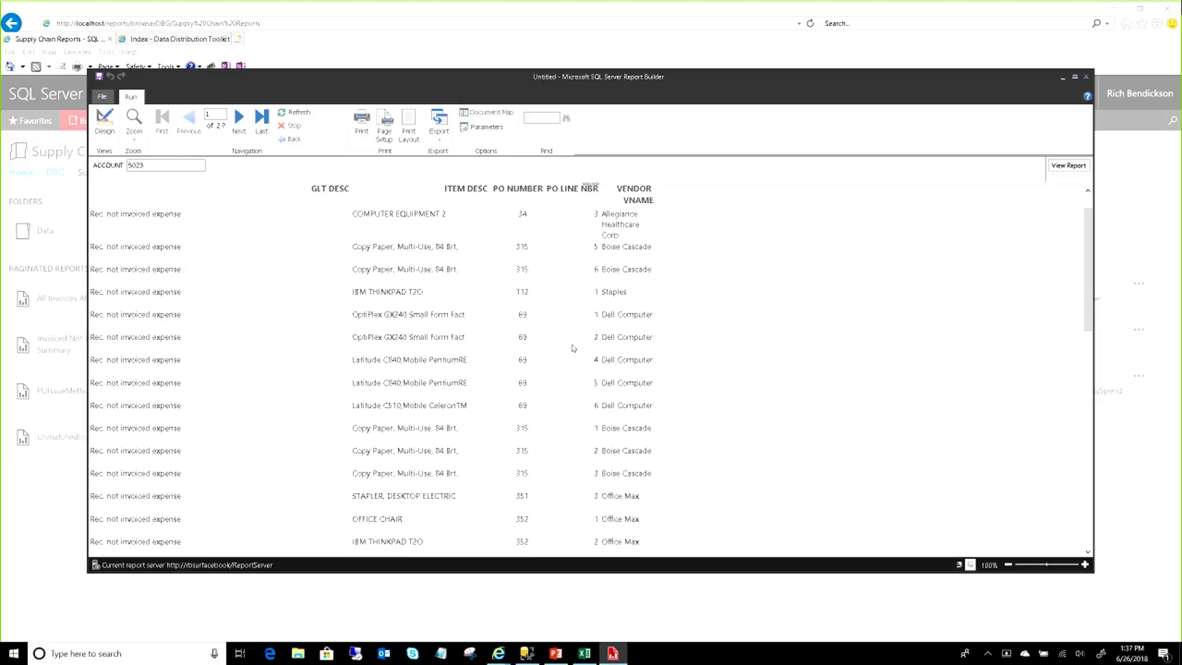
{"action": "scroll", "coordinate": [573, 348], "scroll_direction": "down", "scroll_amount": 2}
{"action": "scroll", "coordinate": [573, 348], "scroll_direction": "up", "scroll_amount": 6}
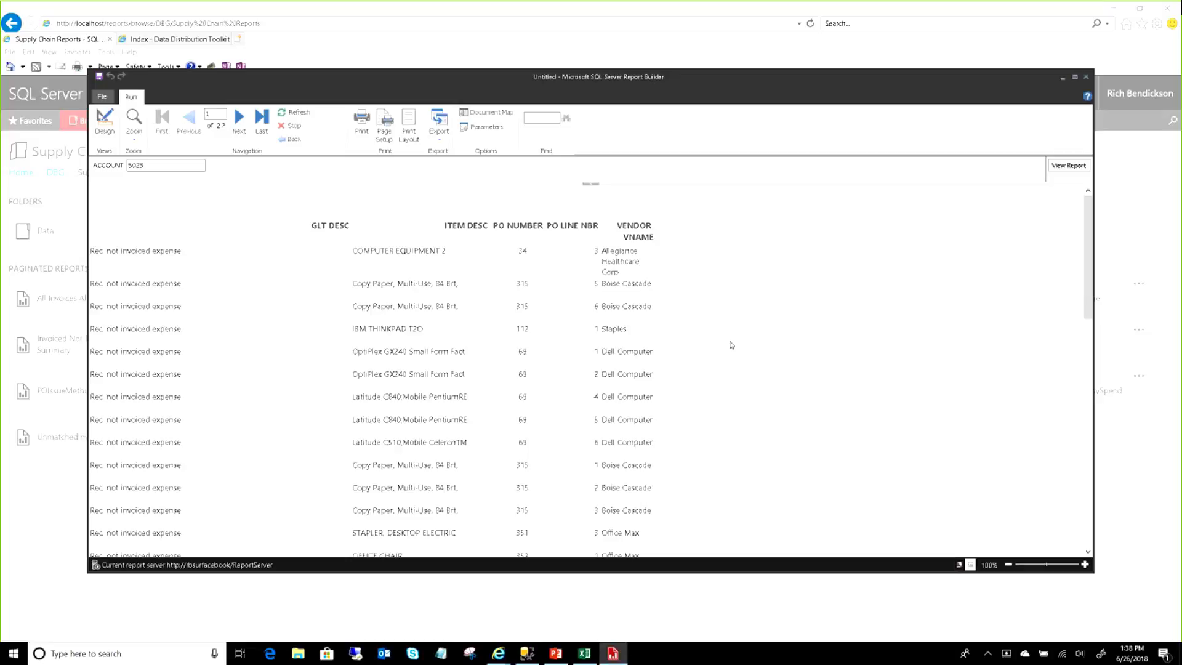
Step: Return to the report design and add the DISTRIBUTION_AMOUNT field from GLWITHSUBSYSTEM to the DataSet1 query
{"action": "left_click", "coordinate": [105, 122]}
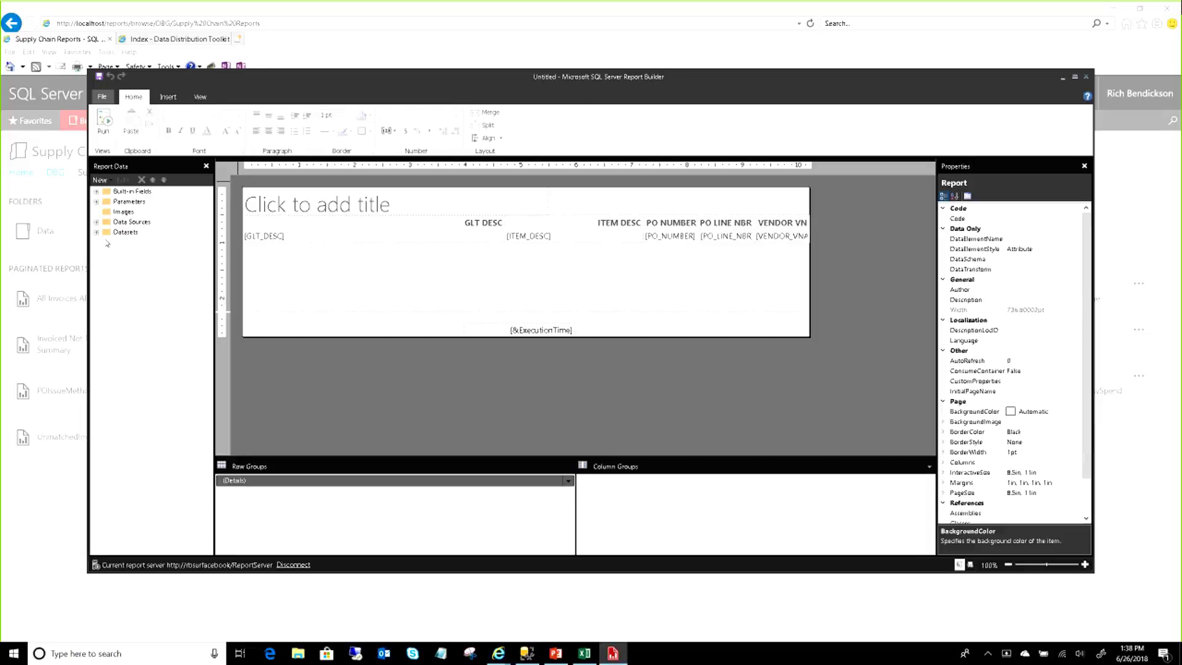
{"action": "left_click", "coordinate": [96, 232]}
{"action": "left_click", "coordinate": [132, 243]}
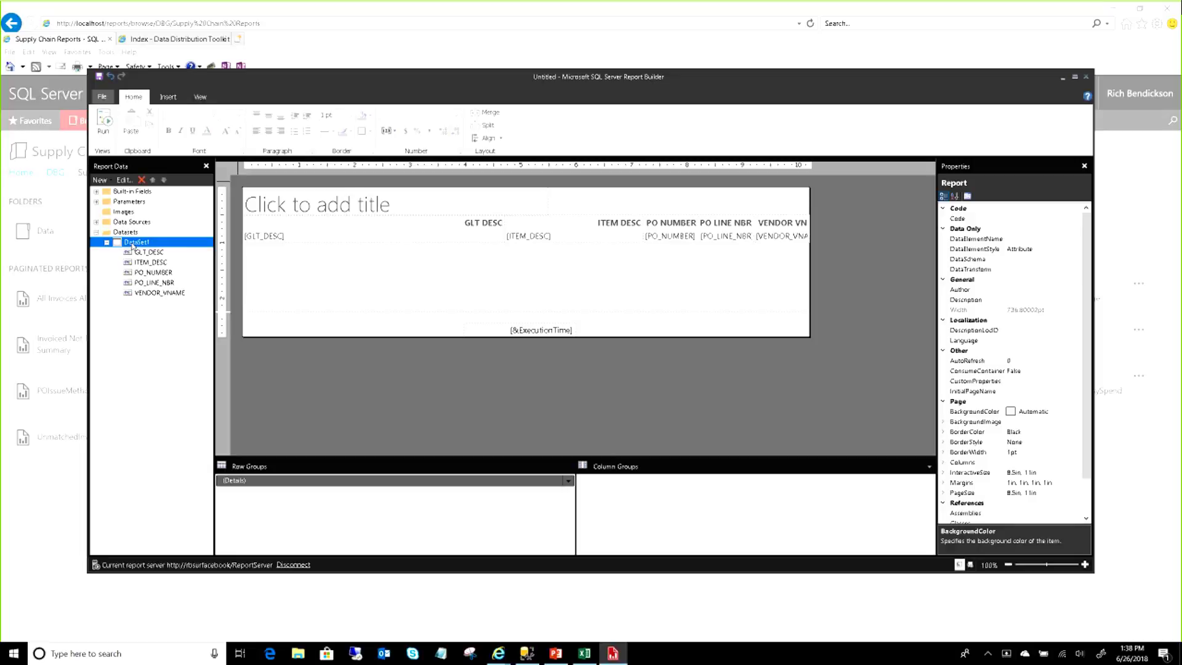
{"action": "right_click", "coordinate": [133, 244]}
{"action": "left_click", "coordinate": [175, 265]}
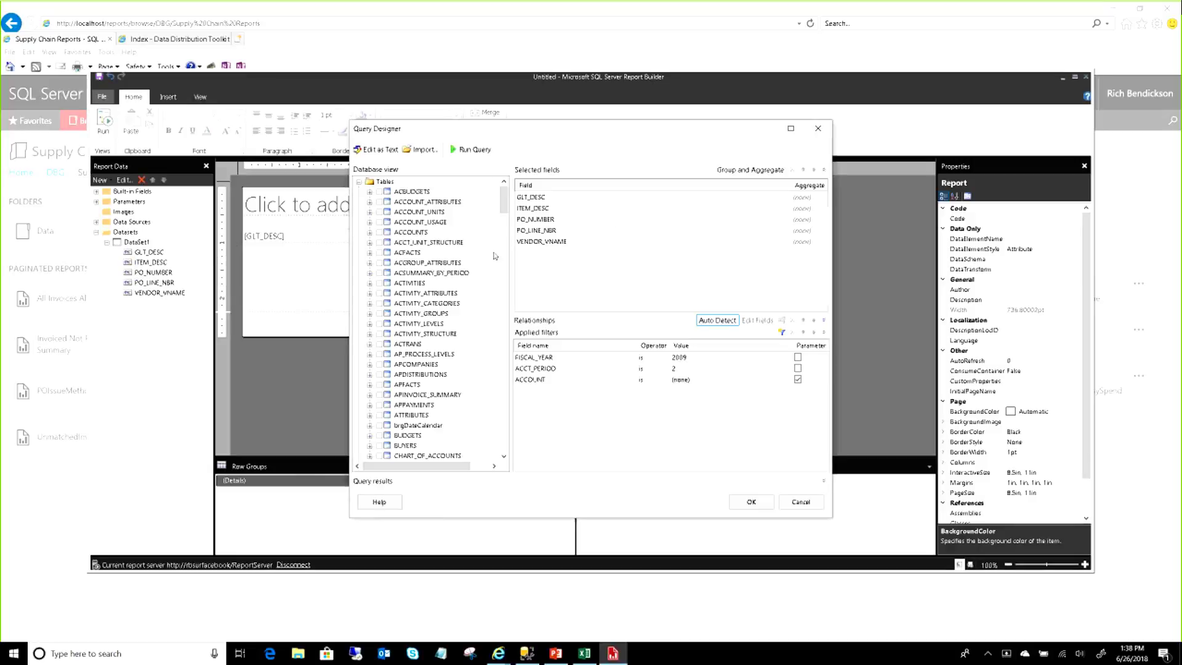
{"action": "scroll", "coordinate": [506, 215], "scroll_direction": "down", "scroll_amount": 2}
{"action": "left_click_drag", "start_coordinate": [506, 216], "coordinate": [505, 280]}
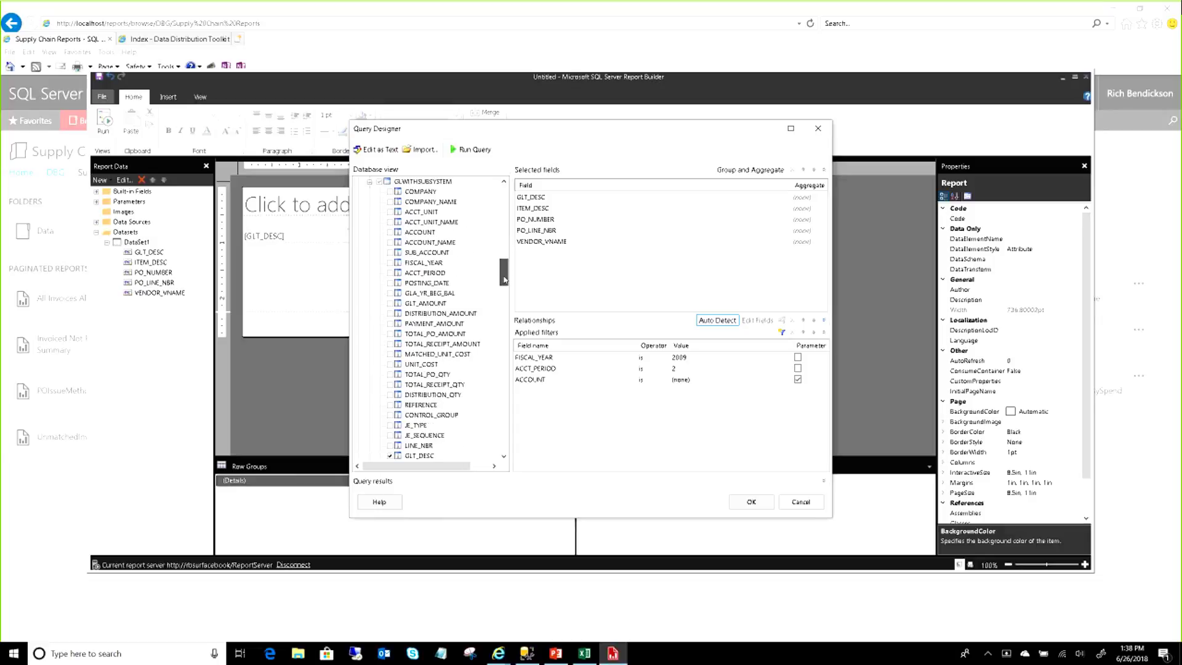
{"action": "left_click", "coordinate": [466, 314]}
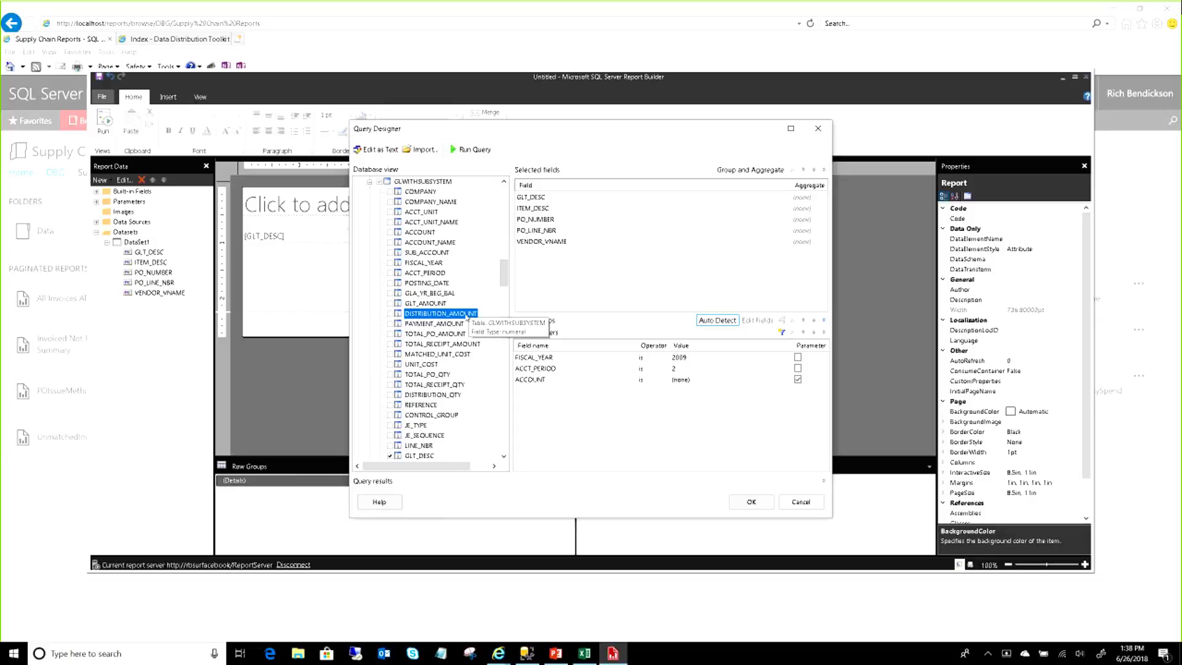
{"action": "left_click", "coordinate": [389, 313]}
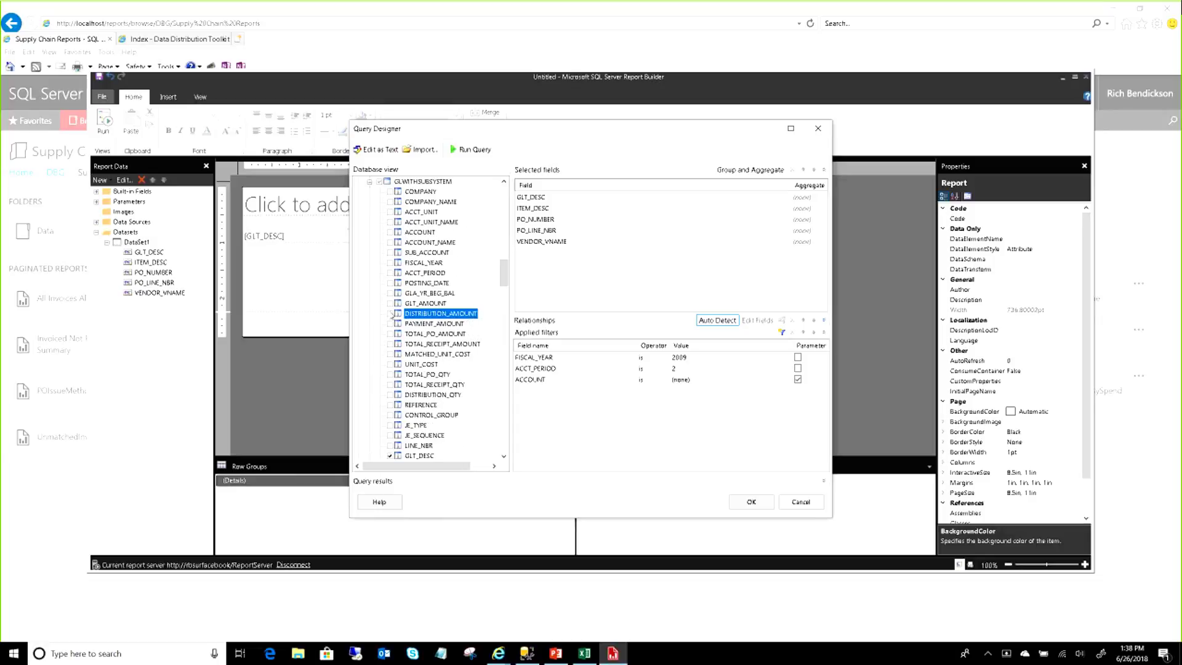
{"action": "left_click", "coordinate": [751, 502]}
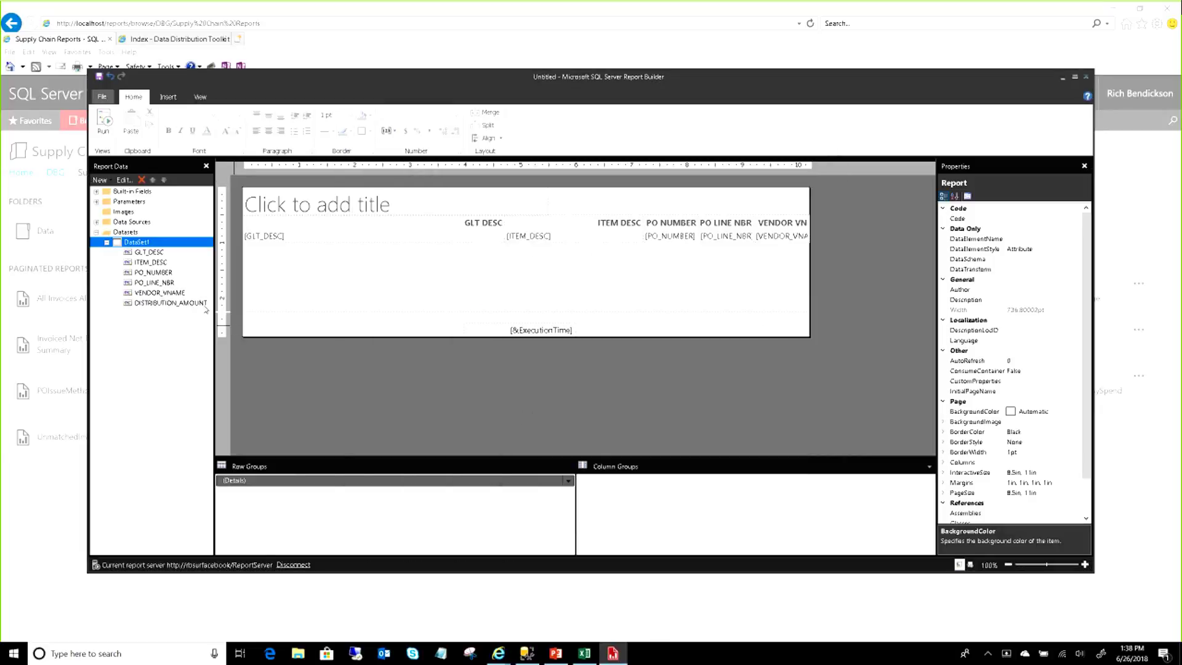
Step: Insert DISTRIBUTION_AMOUNT as a column between GLT DESC and ITEM DESC, and rerun the report for the same account
{"action": "left_click_drag", "start_coordinate": [274, 301], "coordinate": [524, 245]}
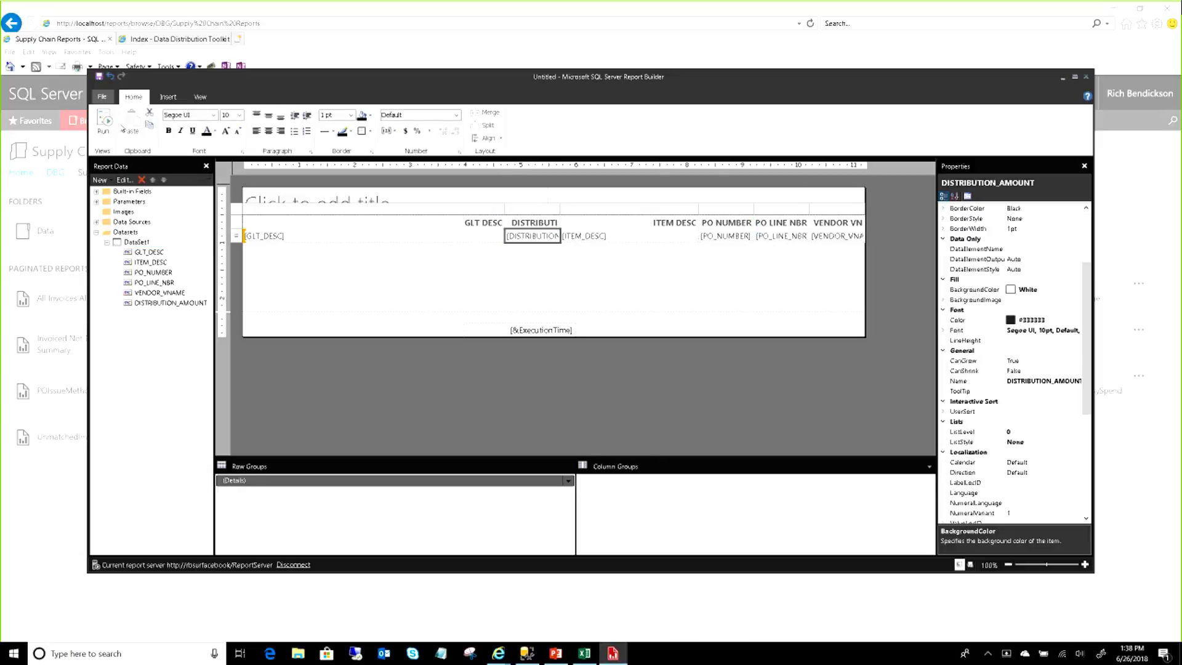
{"action": "left_click", "coordinate": [103, 123]}
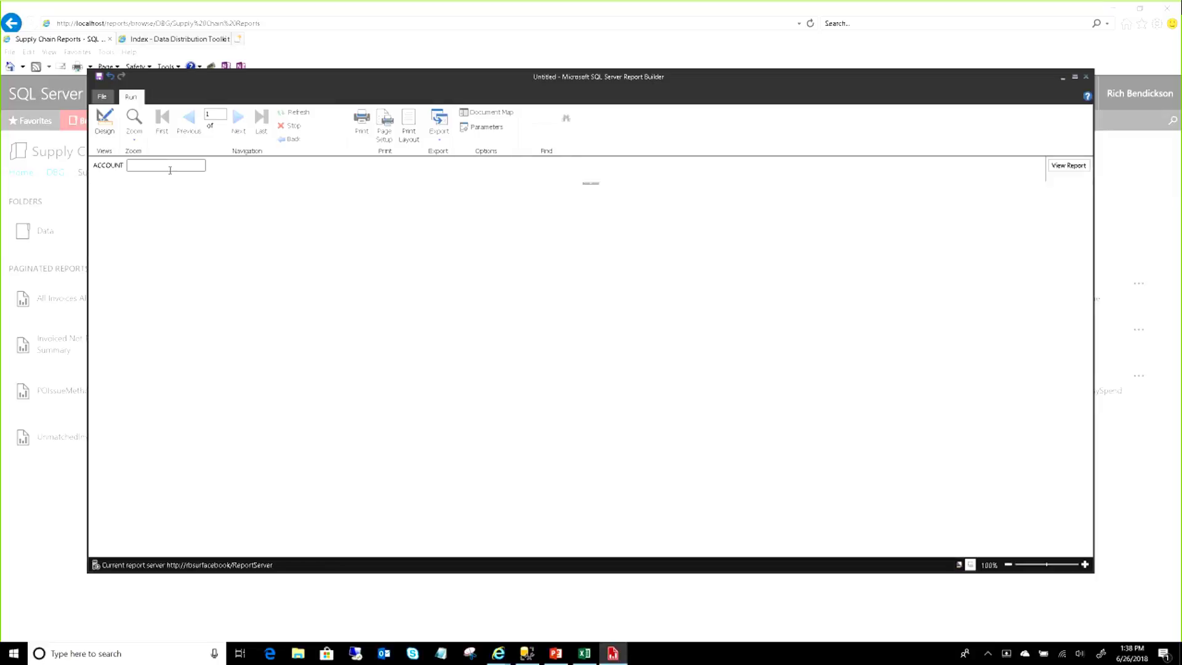
{"action": "left_click", "coordinate": [166, 164]}
{"action": "type", "text": "5023"}
{"action": "left_click", "coordinate": [1067, 165]}
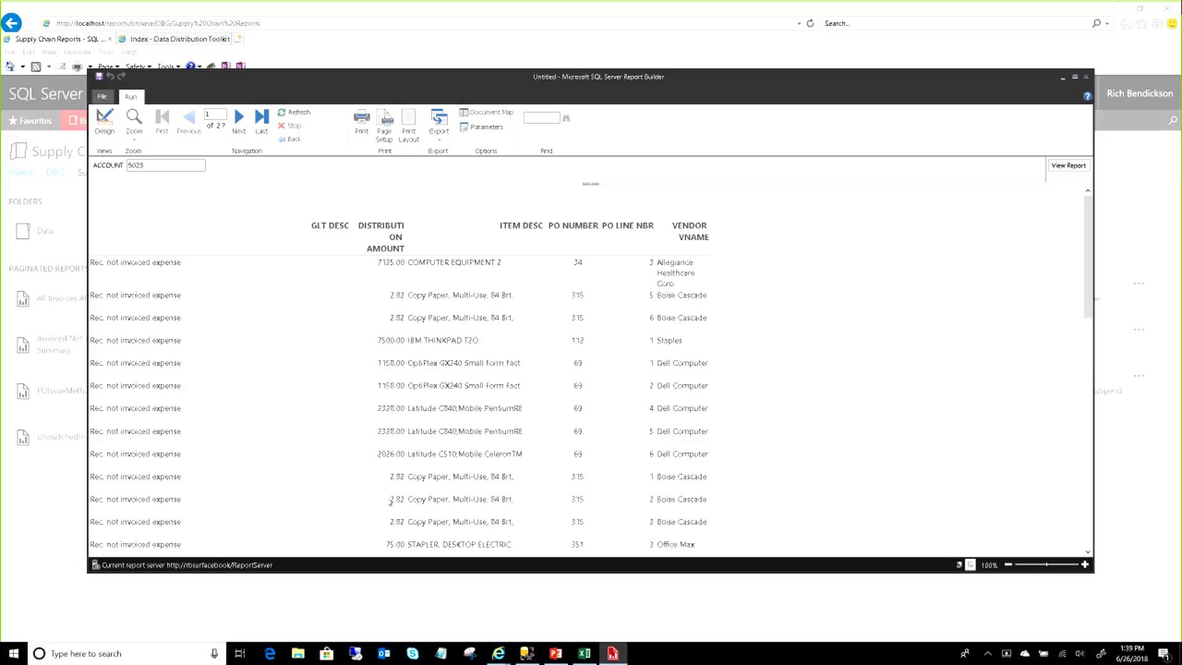
Step: Switch to the Supply Chain Analytics presentation in PowerPoint
{"action": "left_click", "coordinate": [556, 653]}
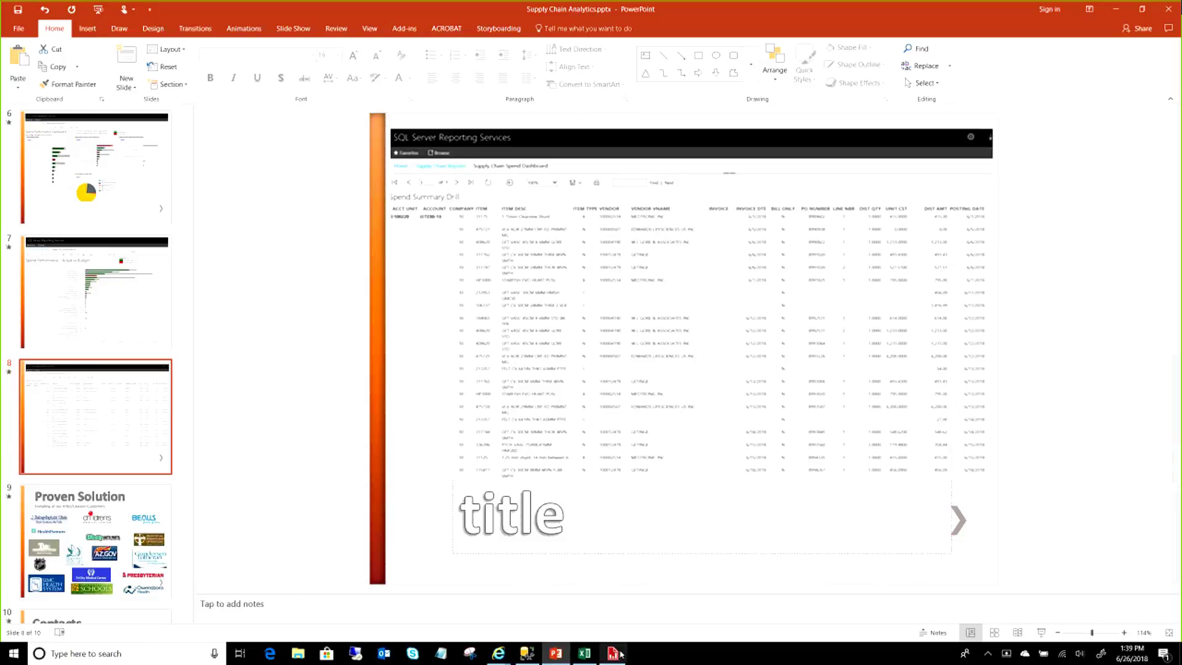
Step: Switch to the Data Distribution Toolkit page in Internet Explorer to view the user's COMPANY filter mapping
{"action": "mouse_move", "coordinate": [617, 653]}
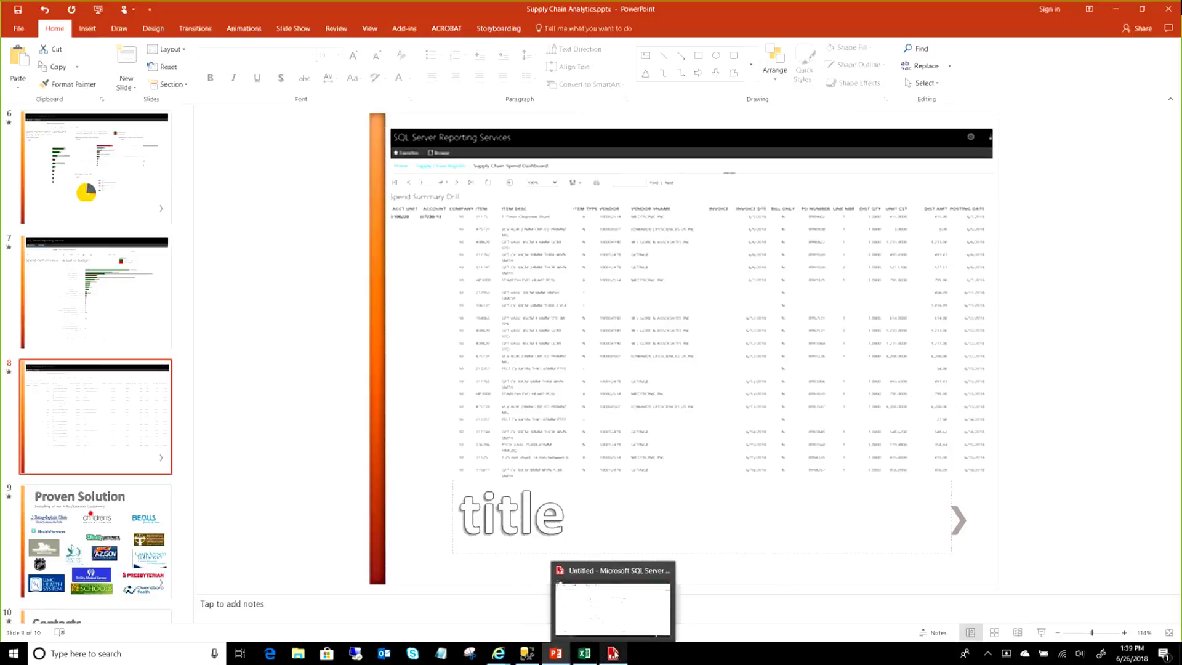
{"action": "mouse_move", "coordinate": [552, 658]}
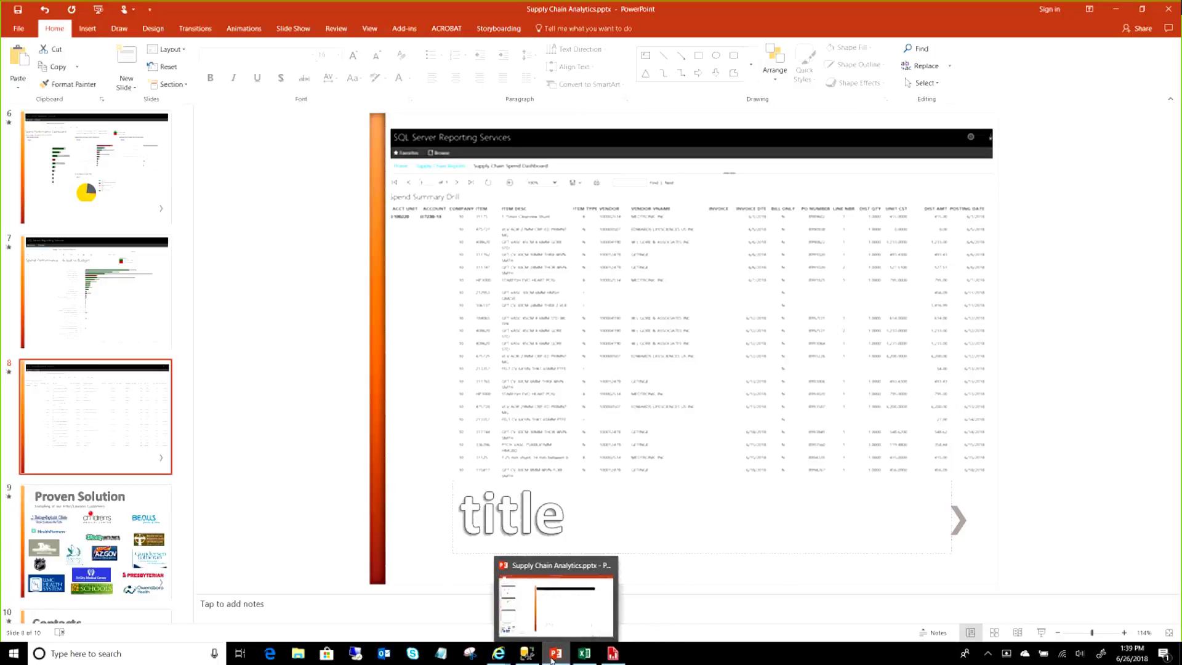
{"action": "left_click", "coordinate": [523, 659]}
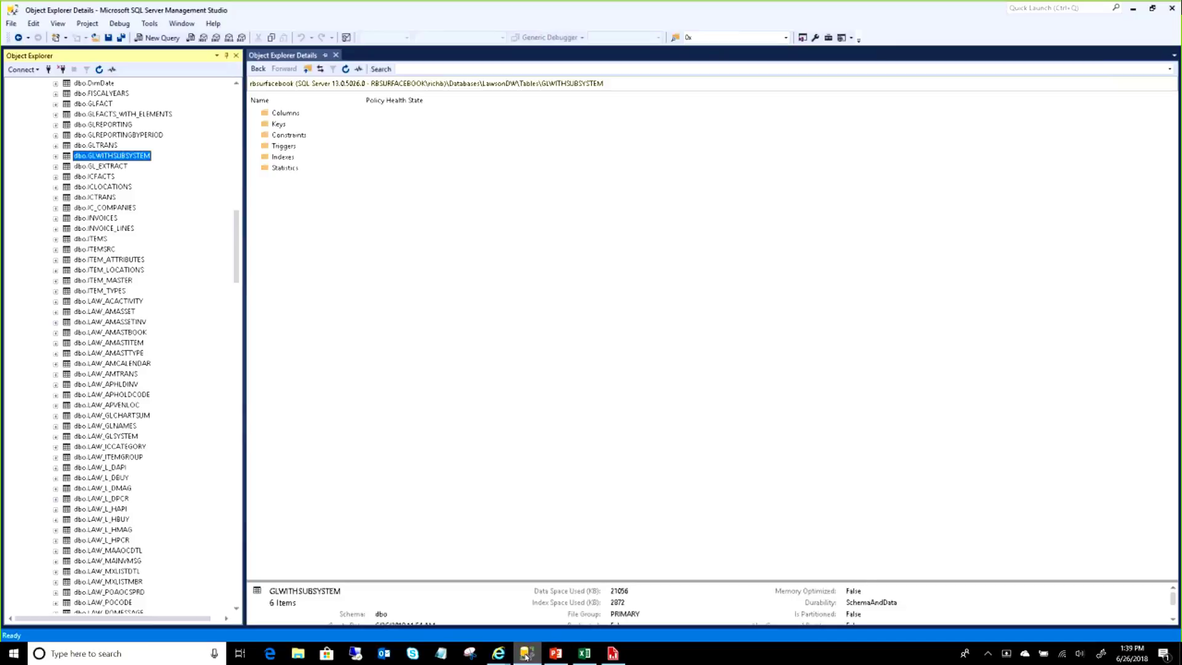
{"action": "mouse_move", "coordinate": [508, 660]}
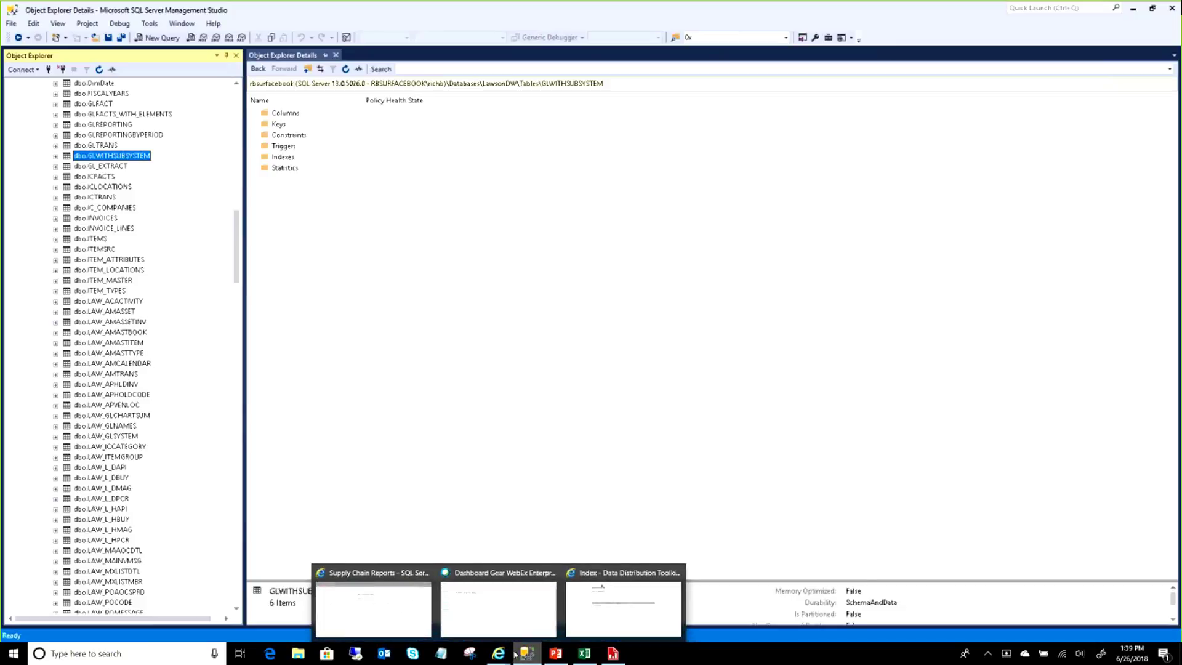
{"action": "left_click", "coordinate": [580, 632]}
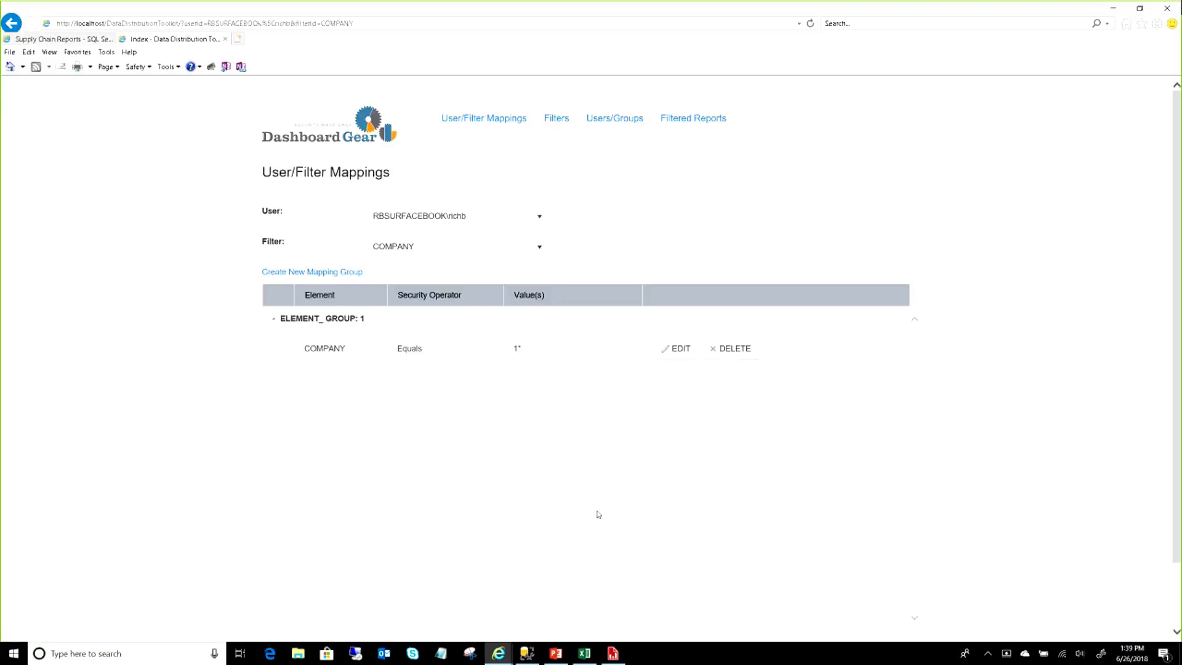
Step: Dismiss the Report Builder notice in SQL Server Reporting Services and run My Companies 4 from the testing folder that holds it
{"action": "left_click", "coordinate": [44, 41]}
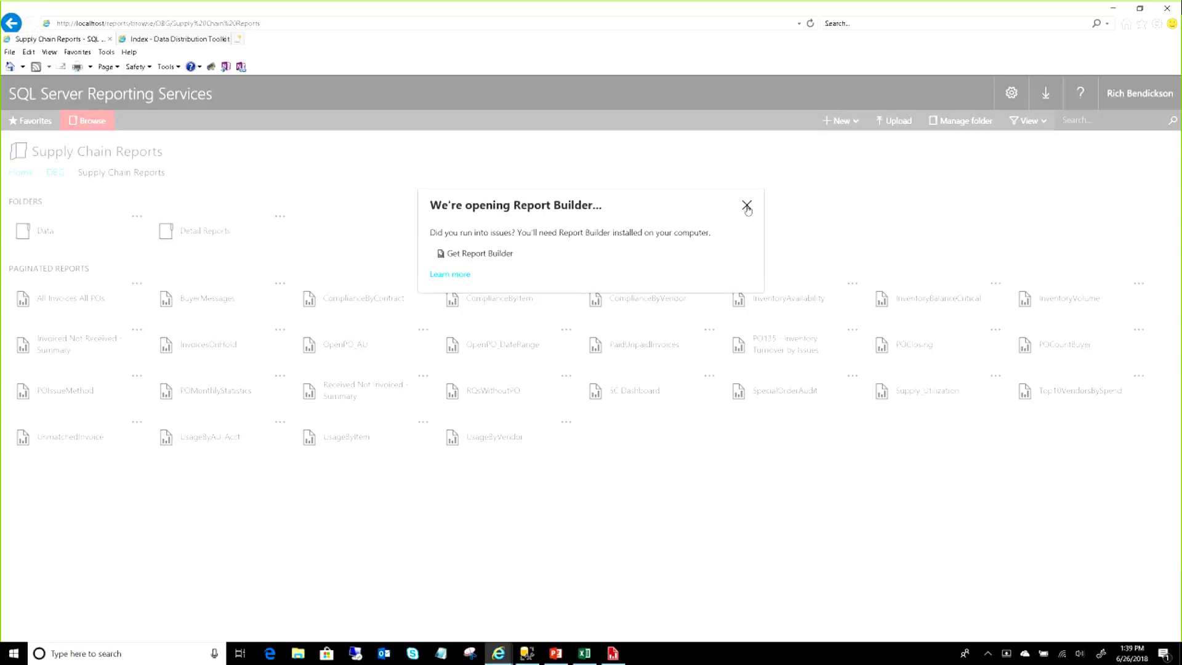
{"action": "left_click", "coordinate": [746, 206]}
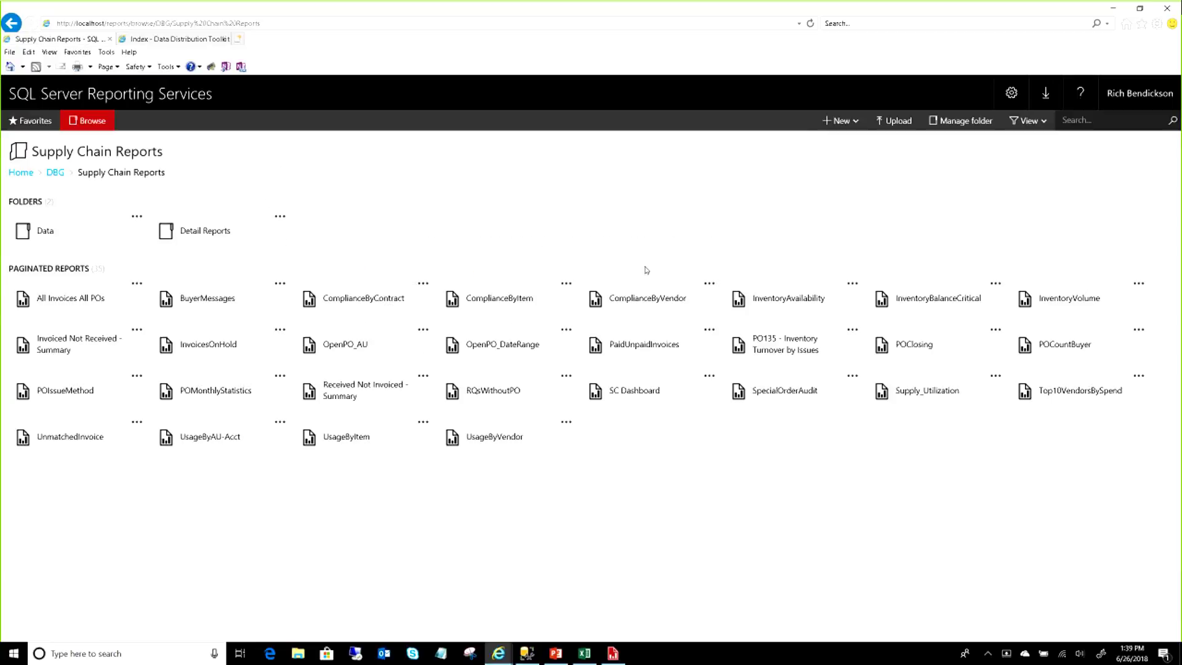
{"action": "left_click", "coordinate": [22, 174]}
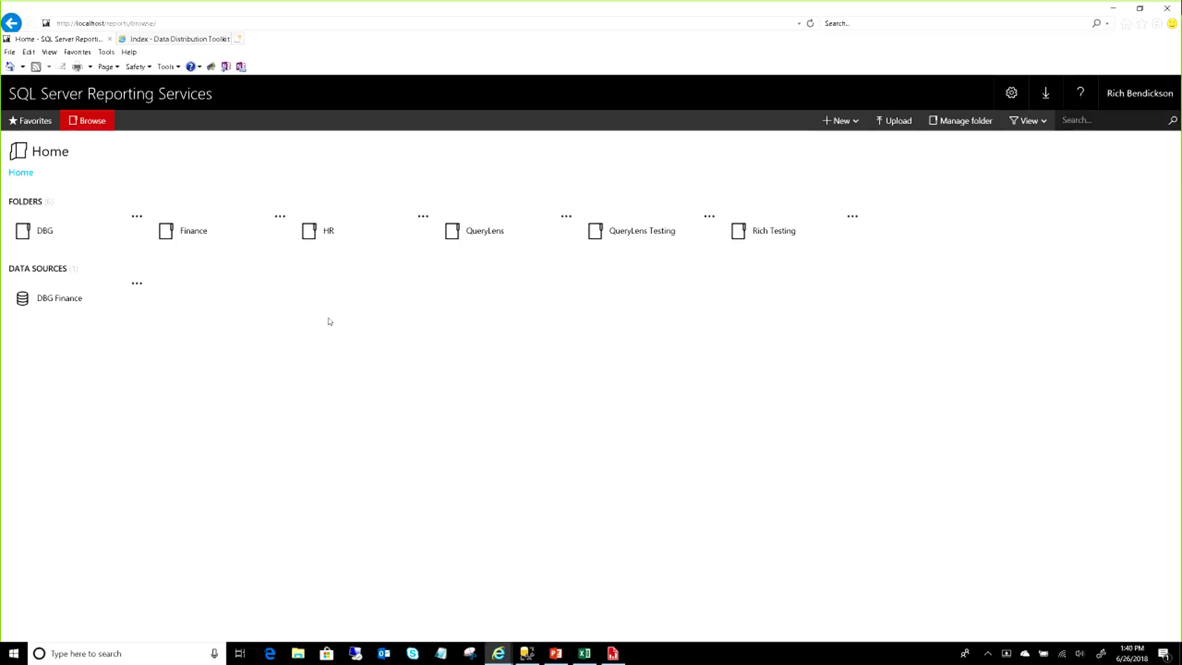
{"action": "left_click", "coordinate": [764, 230]}
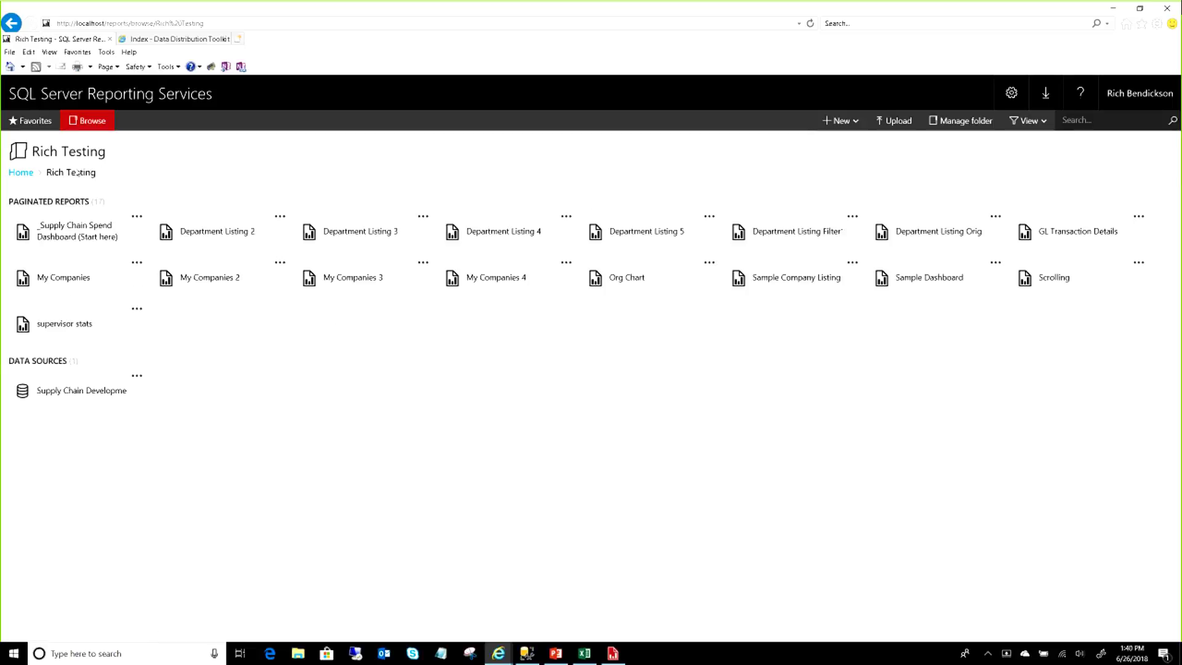
{"action": "left_click", "coordinate": [497, 278]}
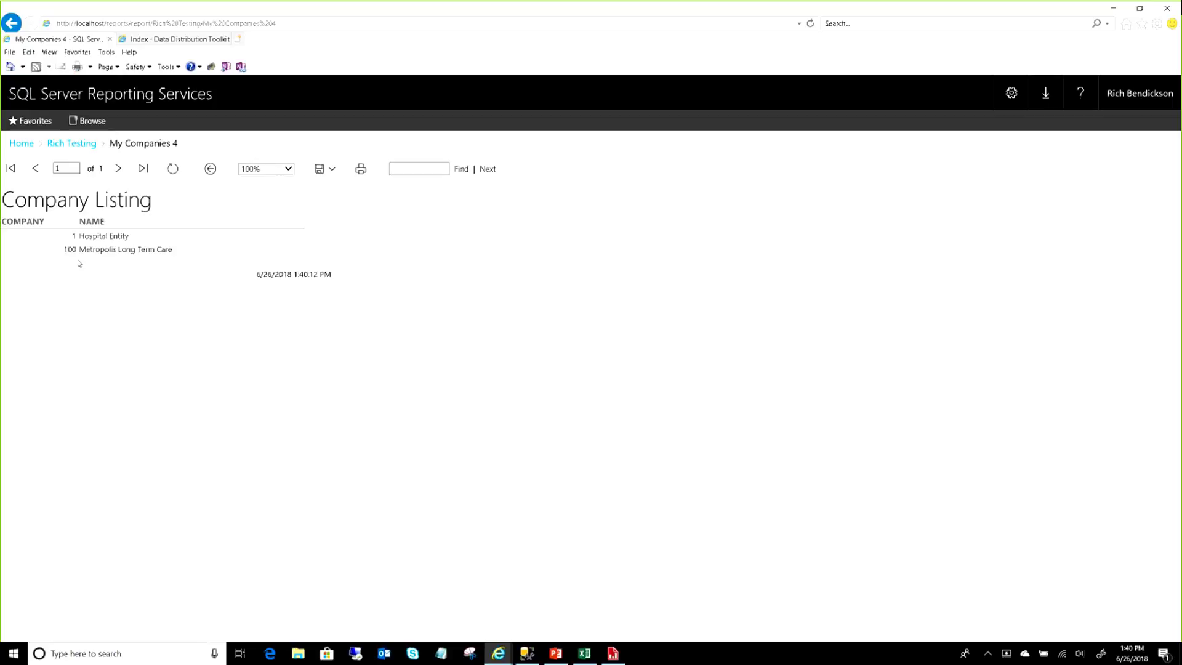
Step: Change the COMPANY mapping value in the Data Distribution Toolkit to 2* and update the mapping
{"action": "left_click", "coordinate": [165, 41]}
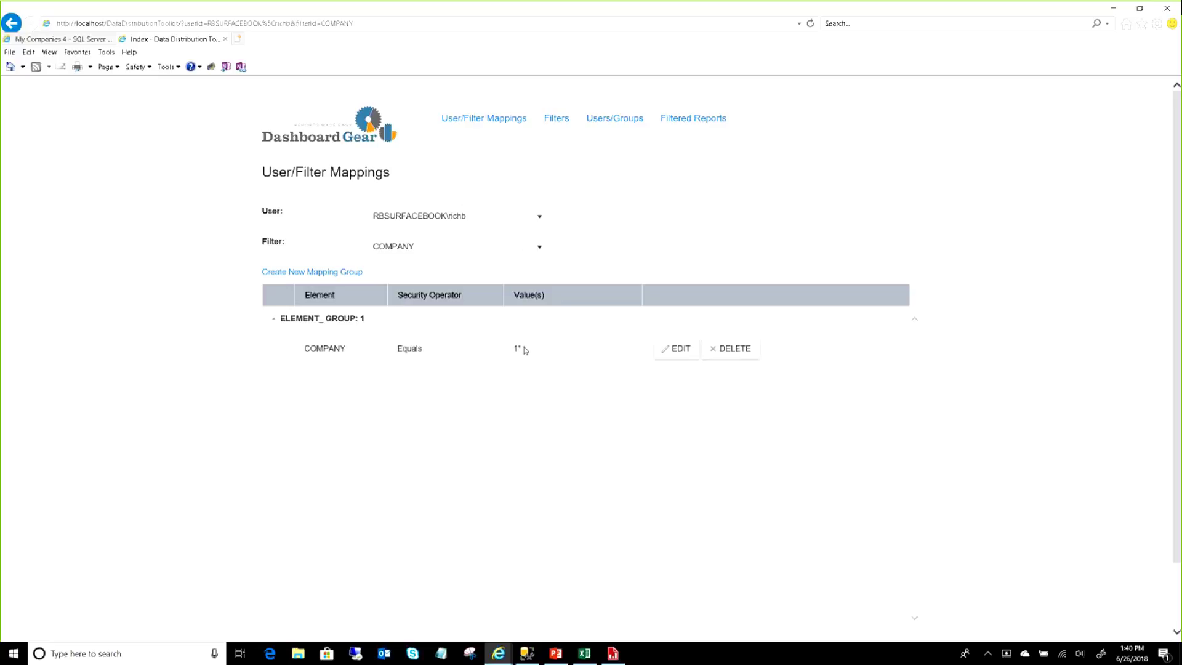
{"action": "left_click", "coordinate": [665, 350]}
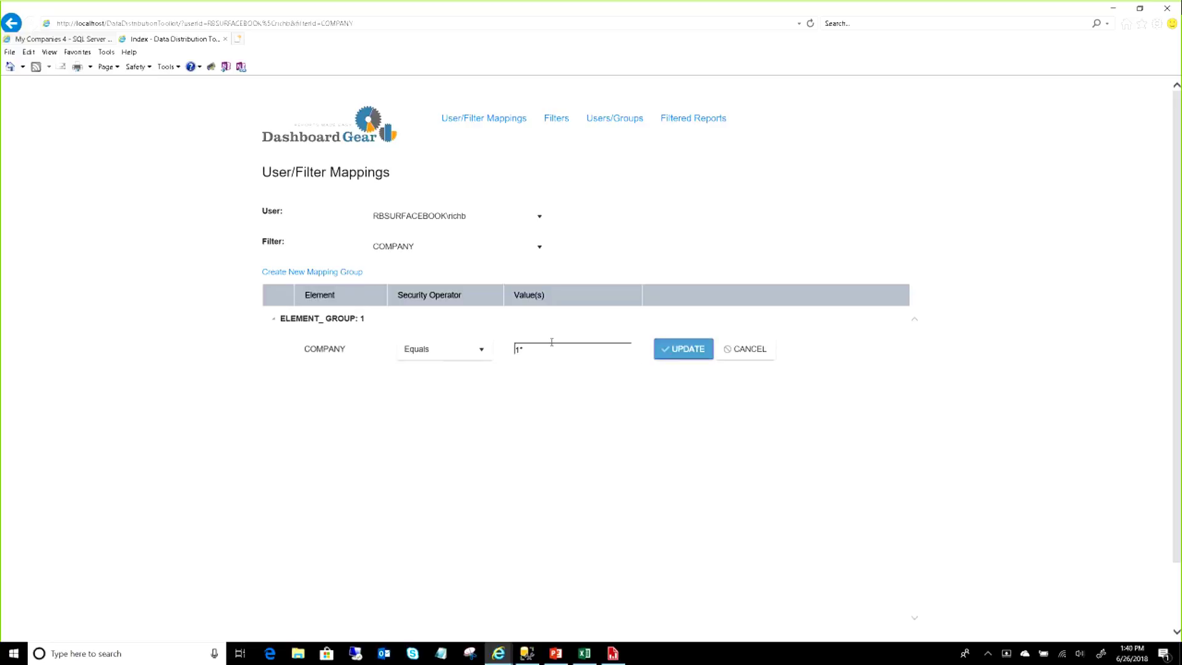
{"action": "left_click", "coordinate": [519, 348]}
{"action": "key", "text": "BackSpace"}
{"action": "type", "text": "2"}
{"action": "left_click", "coordinate": [693, 352]}
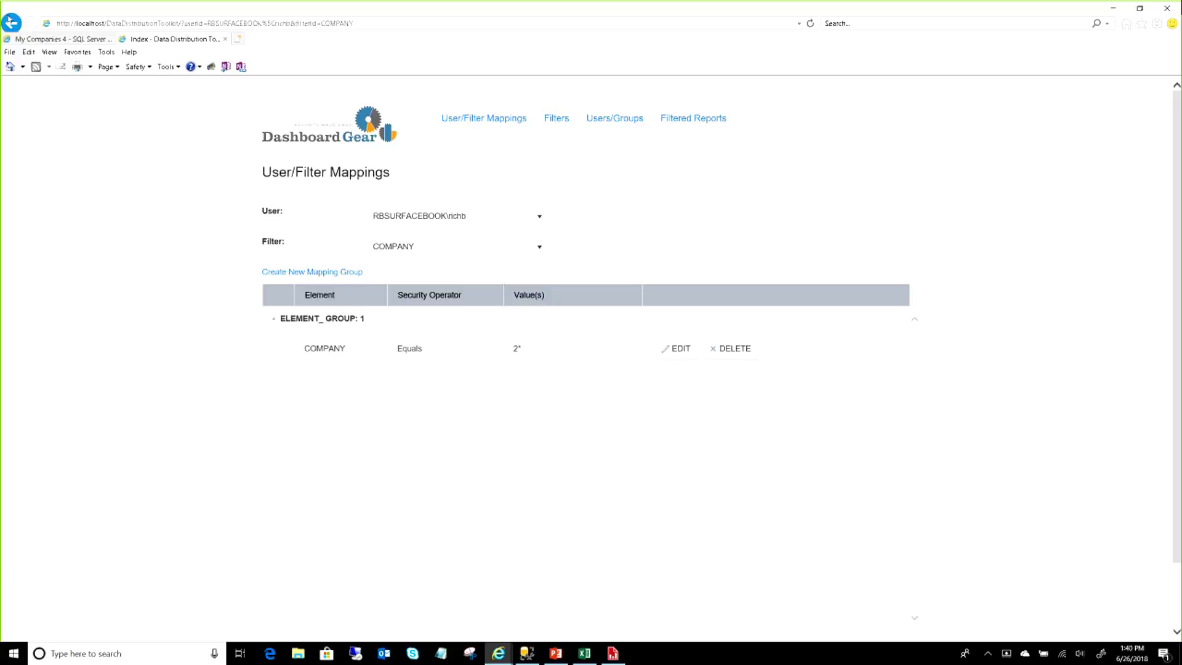
Step: Go back to the testing folder in Reporting Services and reopen My Companies 4 to check the updated company filter
{"action": "left_click", "coordinate": [51, 39]}
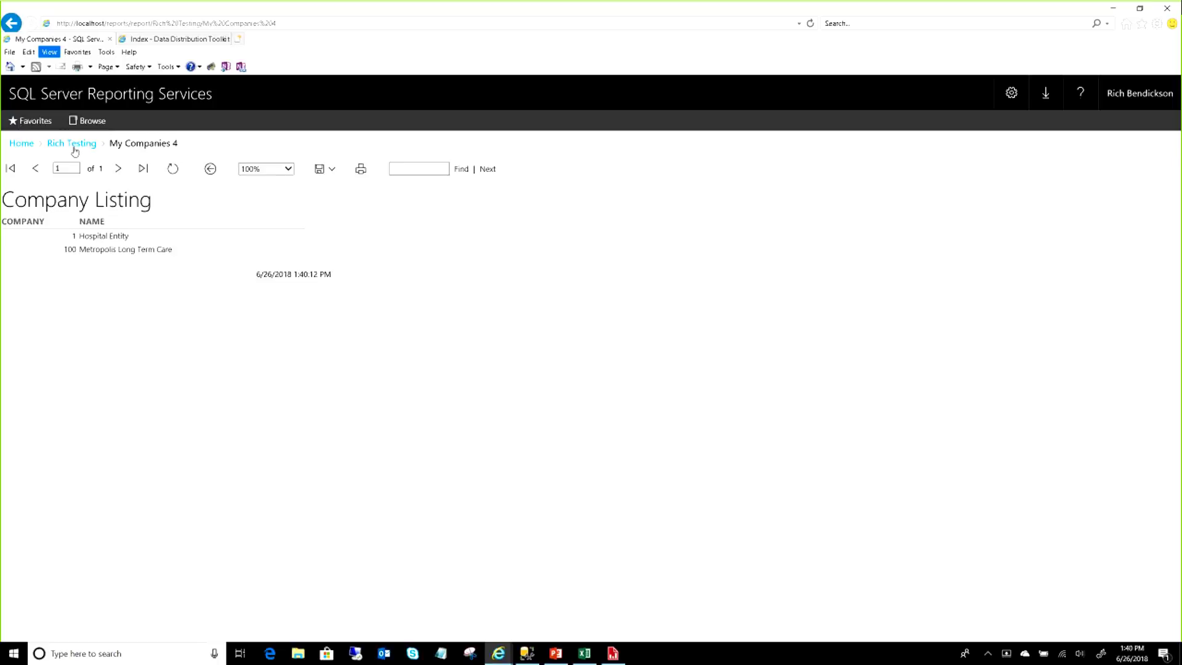
{"action": "left_click", "coordinate": [74, 148]}
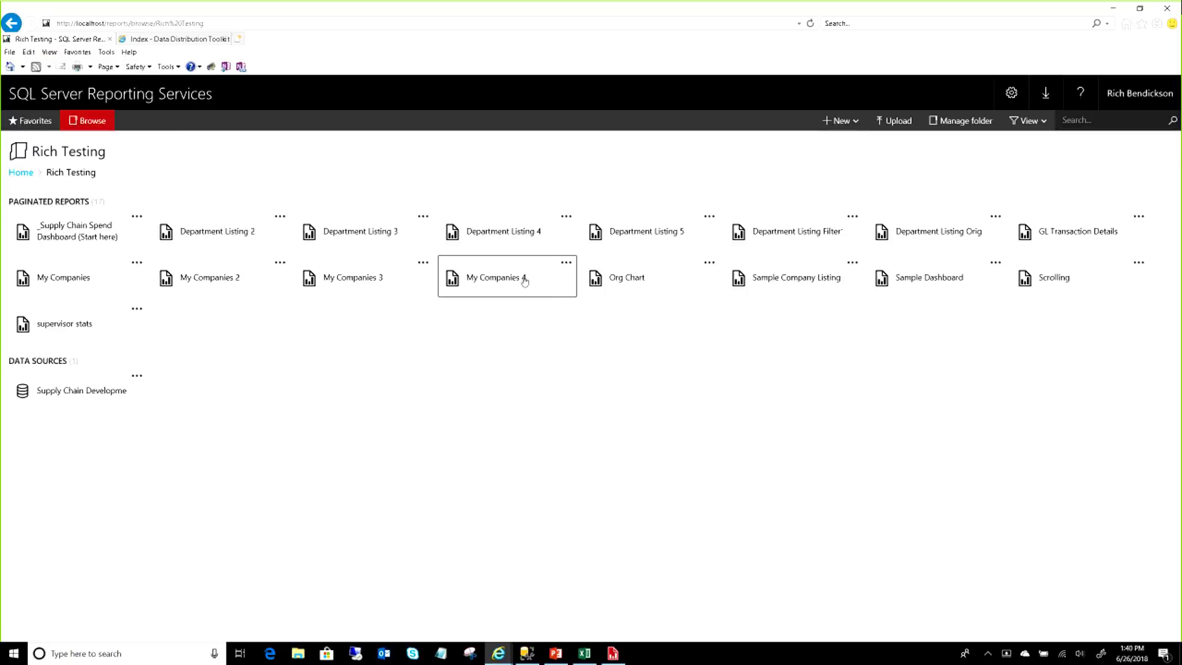
{"action": "left_click", "coordinate": [520, 281]}
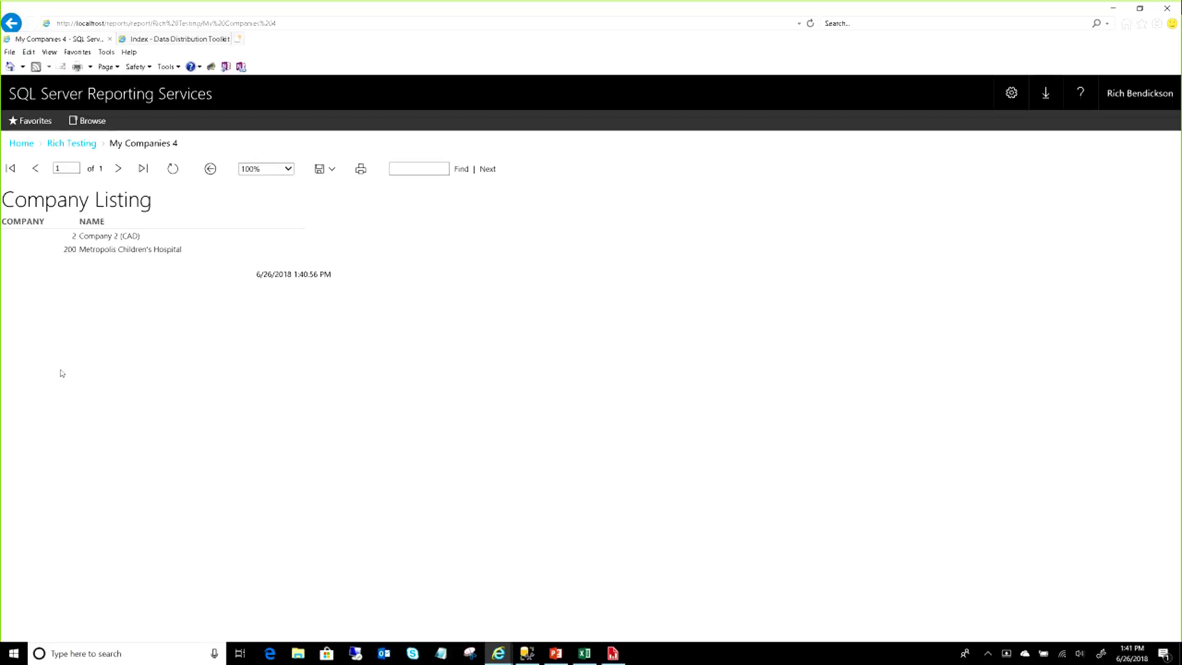
Step: Switch to the Book3 workbook in Excel to show the vendor quantity pivot table and pie chart
{"action": "mouse_move", "coordinate": [556, 658]}
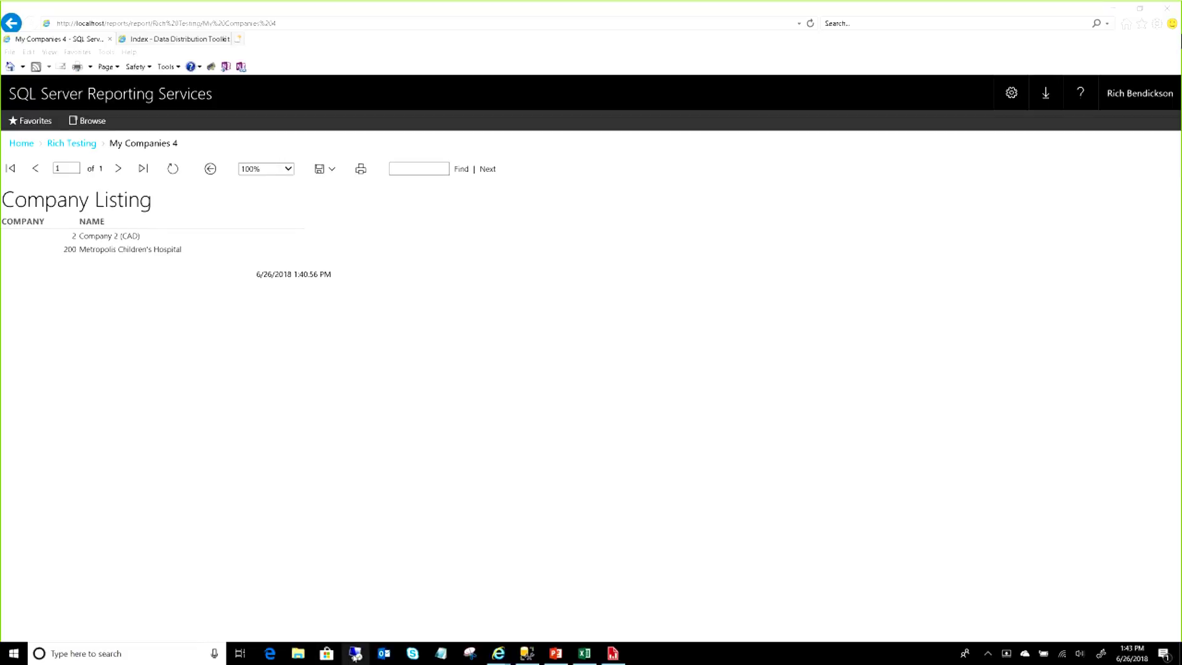
{"action": "mouse_move", "coordinate": [539, 656]}
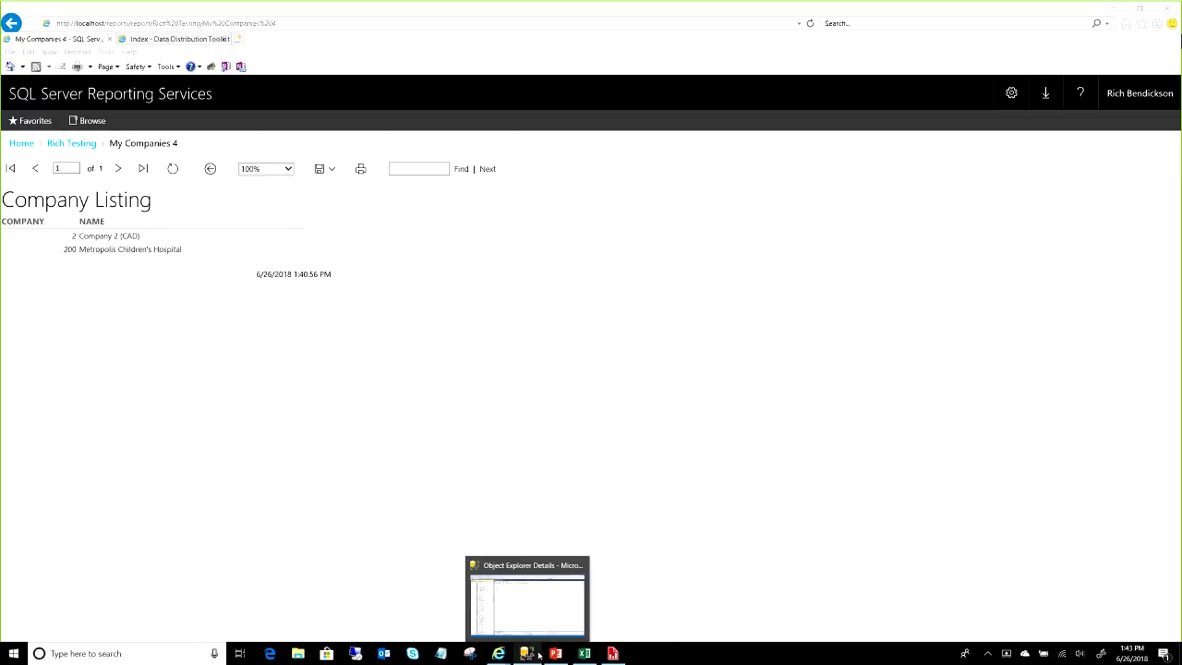
{"action": "left_click", "coordinate": [582, 642]}
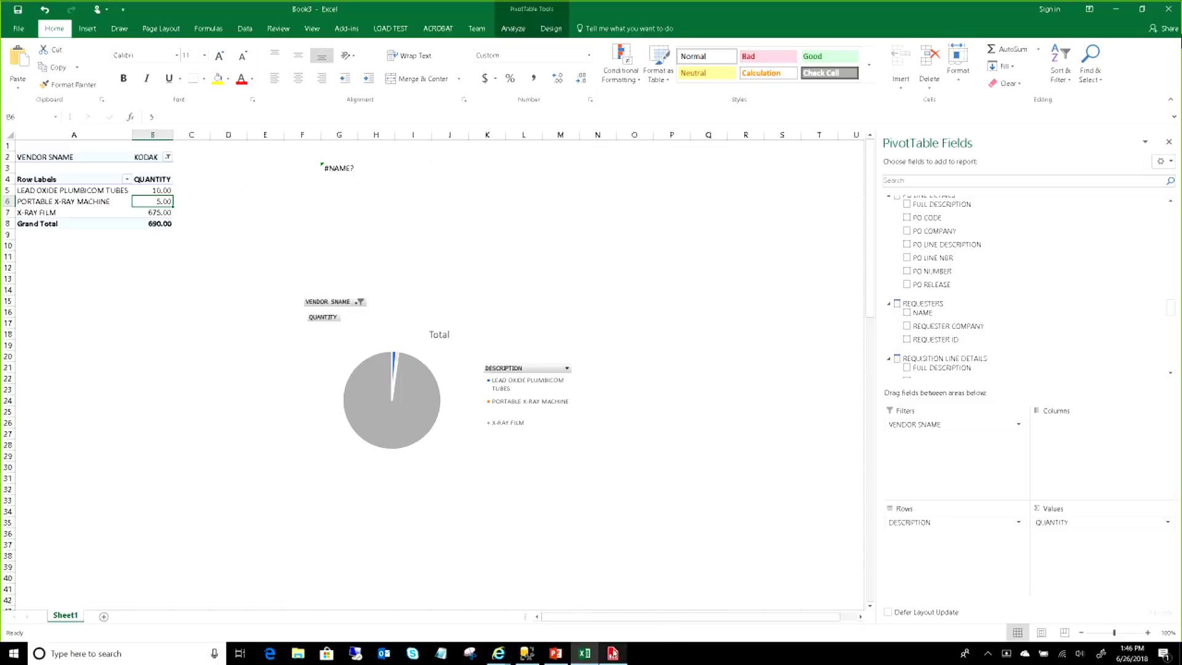
Step: Switch back to Reporting Services, open SC Dashboard from DBG > Supply Chain Reports, and collapse its parameter area
{"action": "mouse_move", "coordinate": [503, 651]}
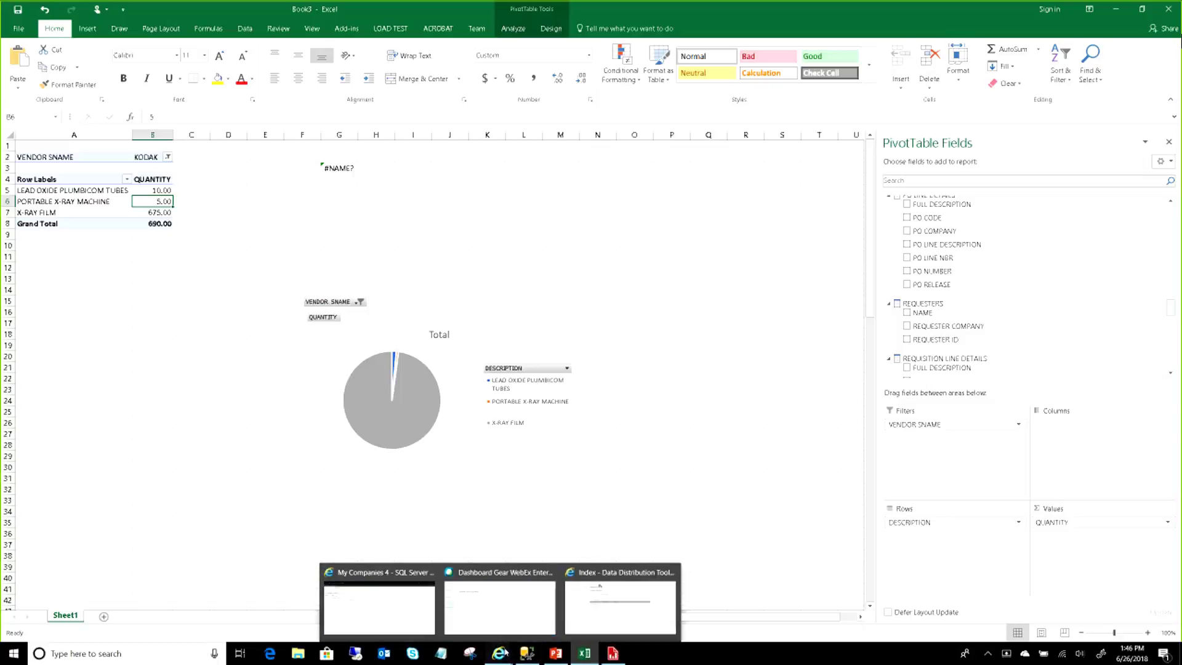
{"action": "left_click", "coordinate": [394, 606]}
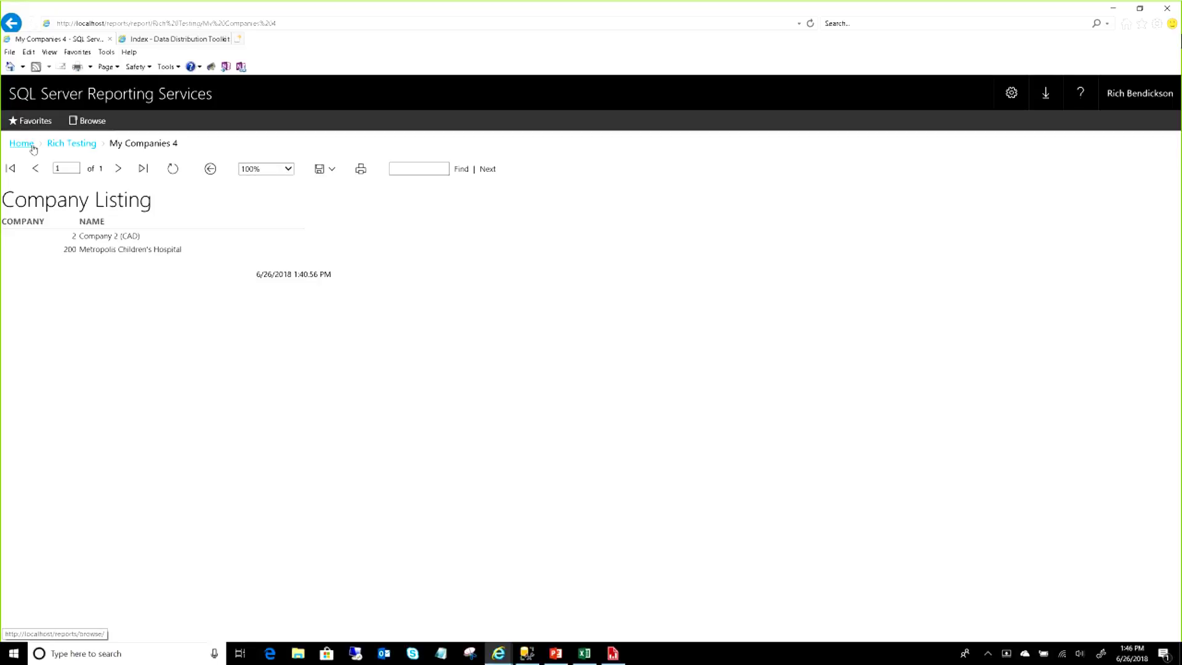
{"action": "left_click", "coordinate": [32, 148]}
{"action": "left_click", "coordinate": [49, 228]}
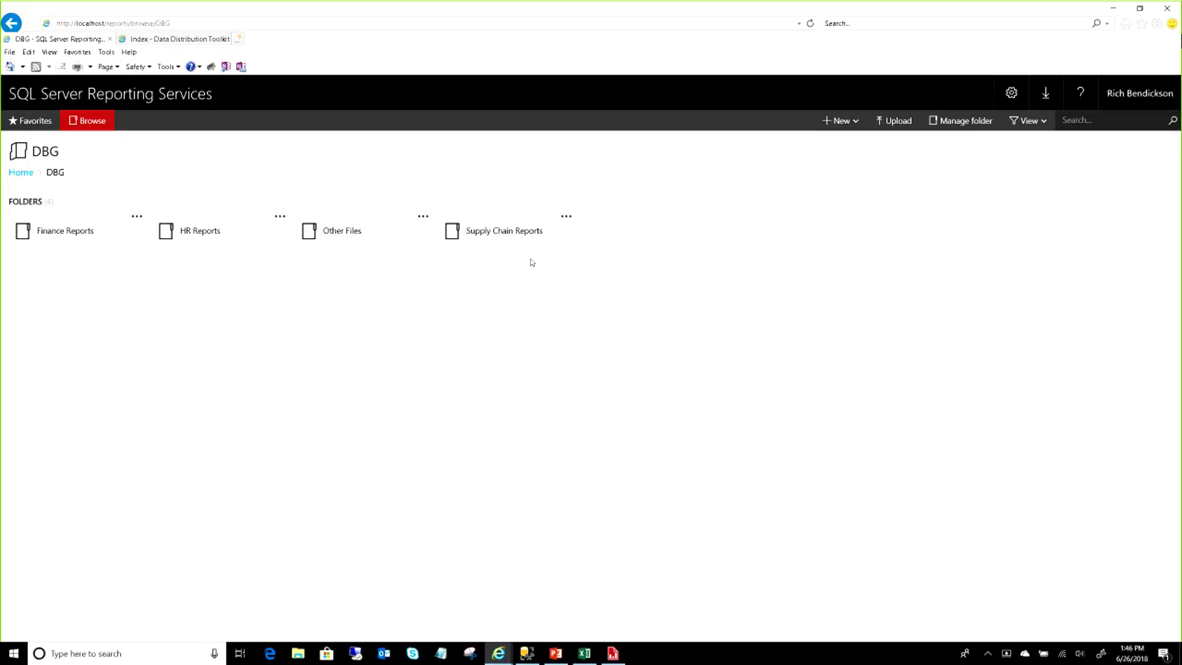
{"action": "left_click", "coordinate": [506, 237]}
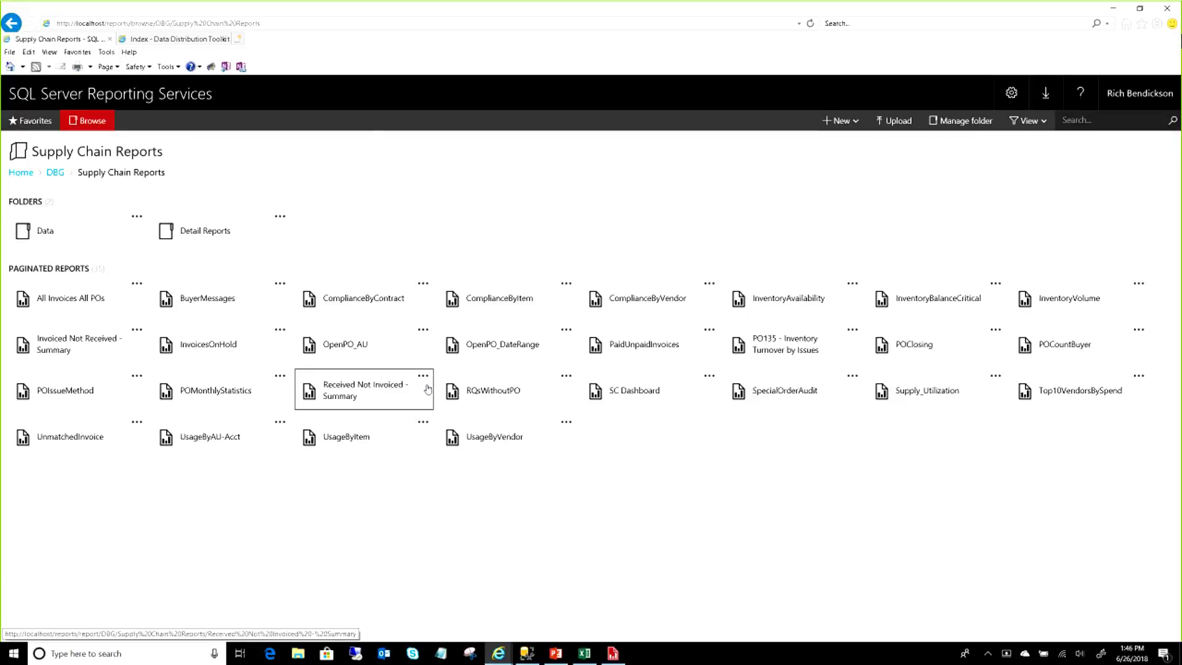
{"action": "left_click", "coordinate": [647, 400]}
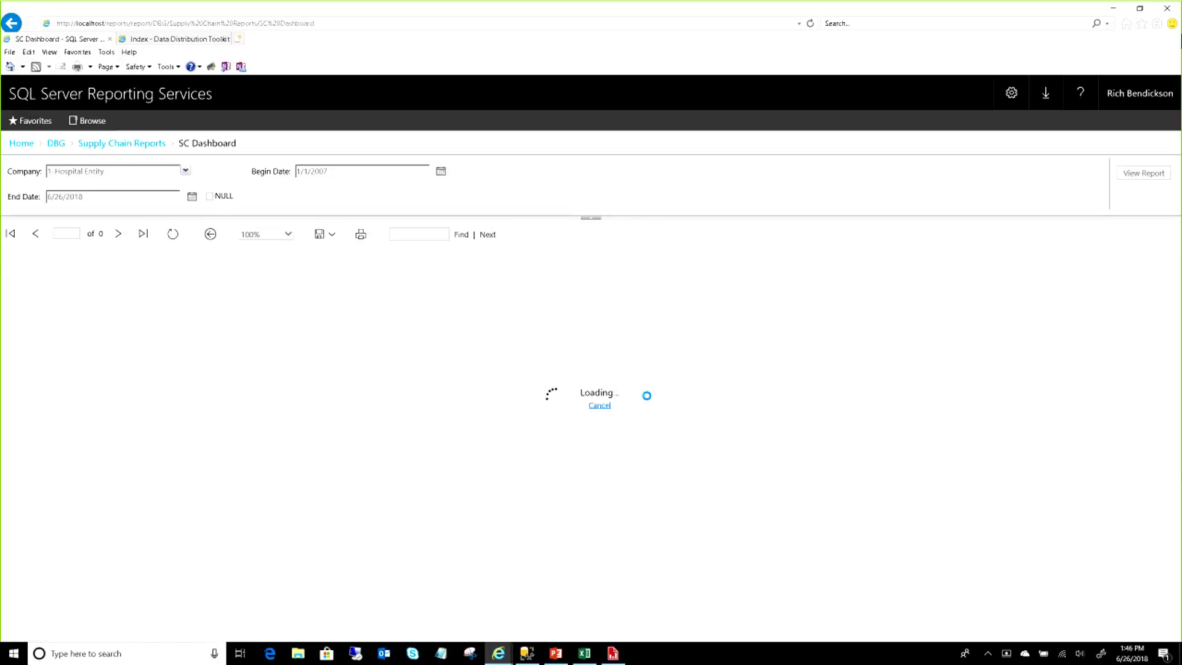
{"action": "left_click", "coordinate": [589, 220]}
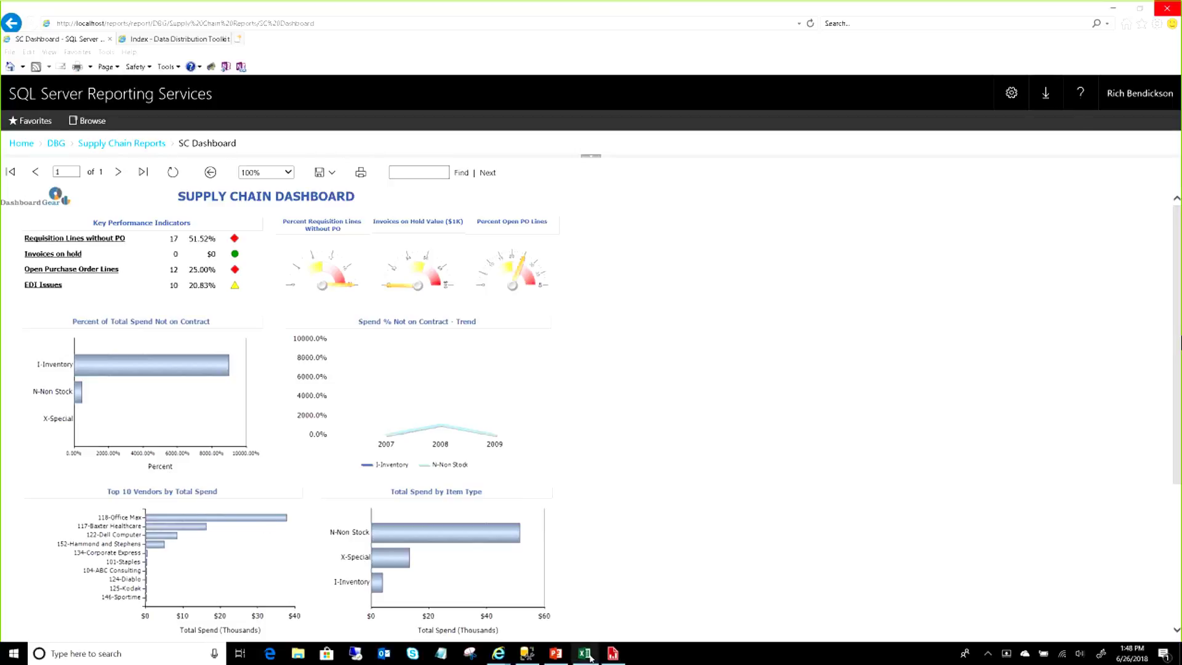
Step: Show the Excel pivot workbook again and return to the SC Dashboard report in Internet Explorer
{"action": "mouse_move", "coordinate": [557, 654]}
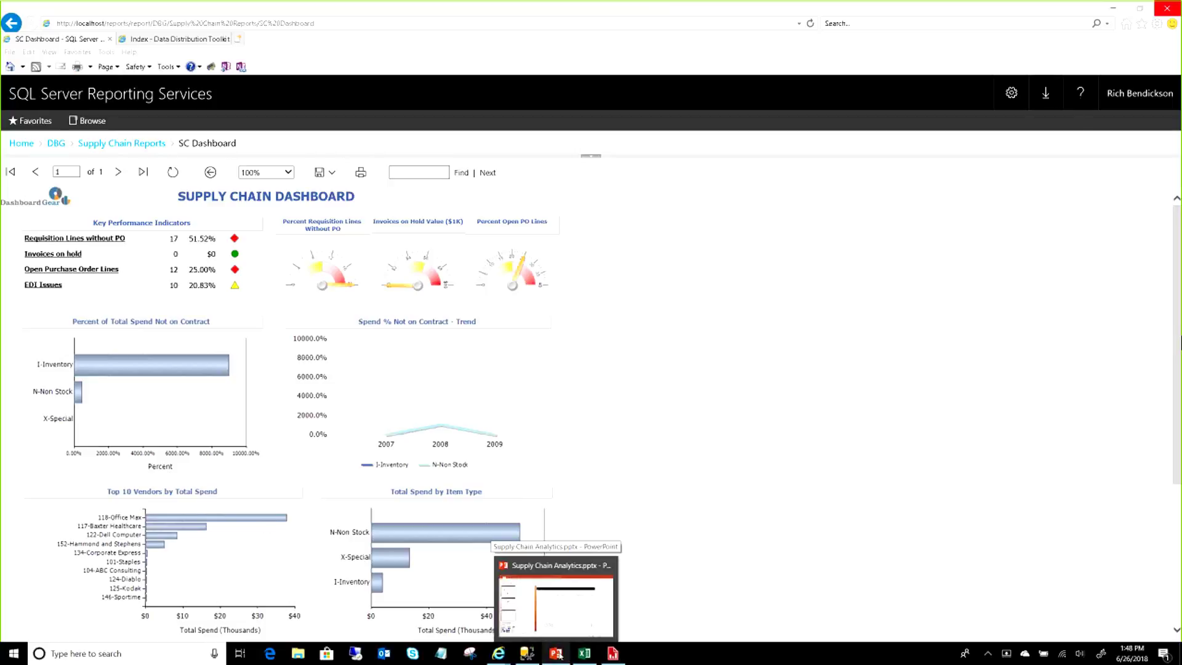
{"action": "mouse_move", "coordinate": [620, 656]}
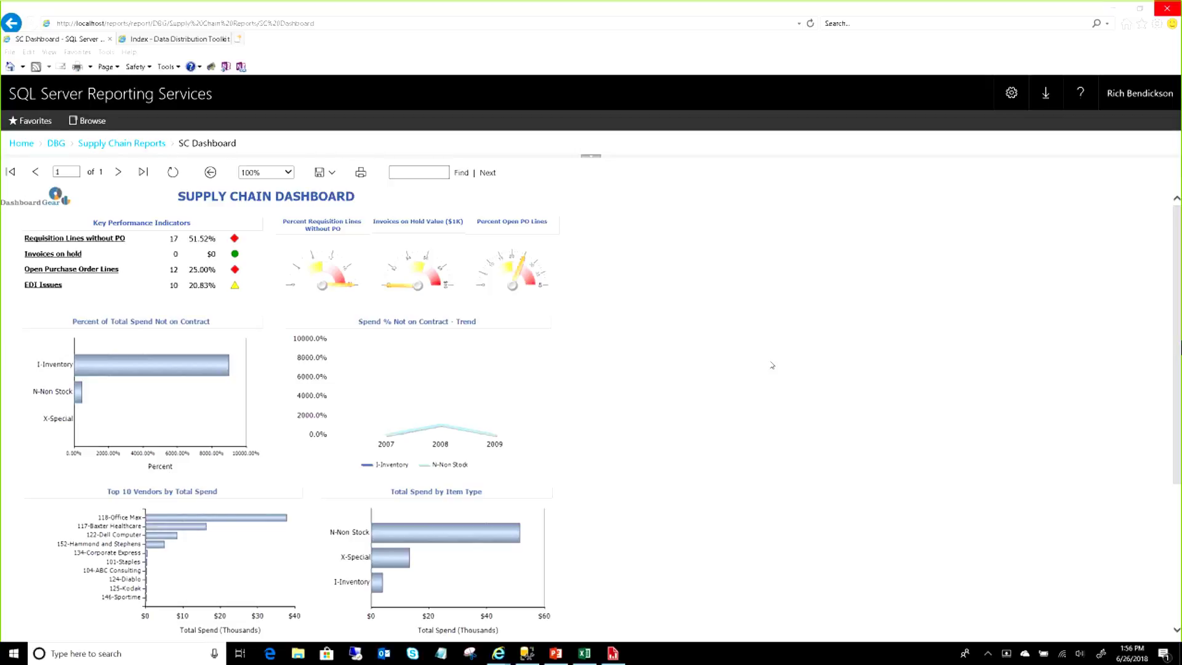
{"action": "left_click", "coordinate": [587, 653]}
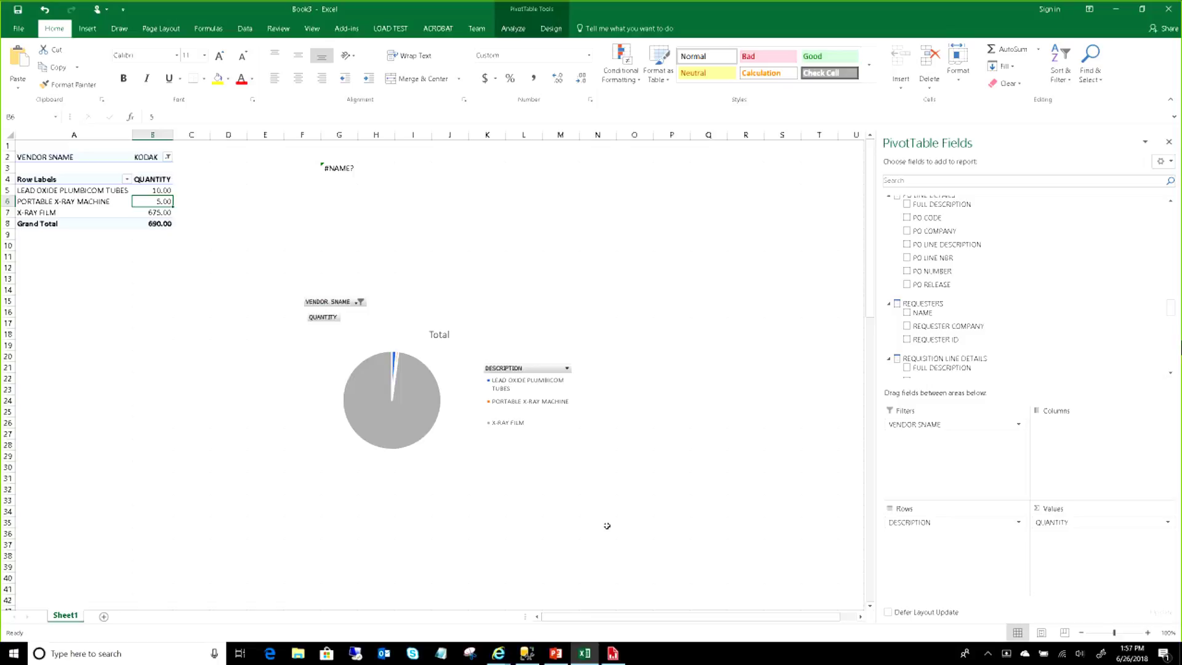
{"action": "left_click", "coordinate": [499, 653]}
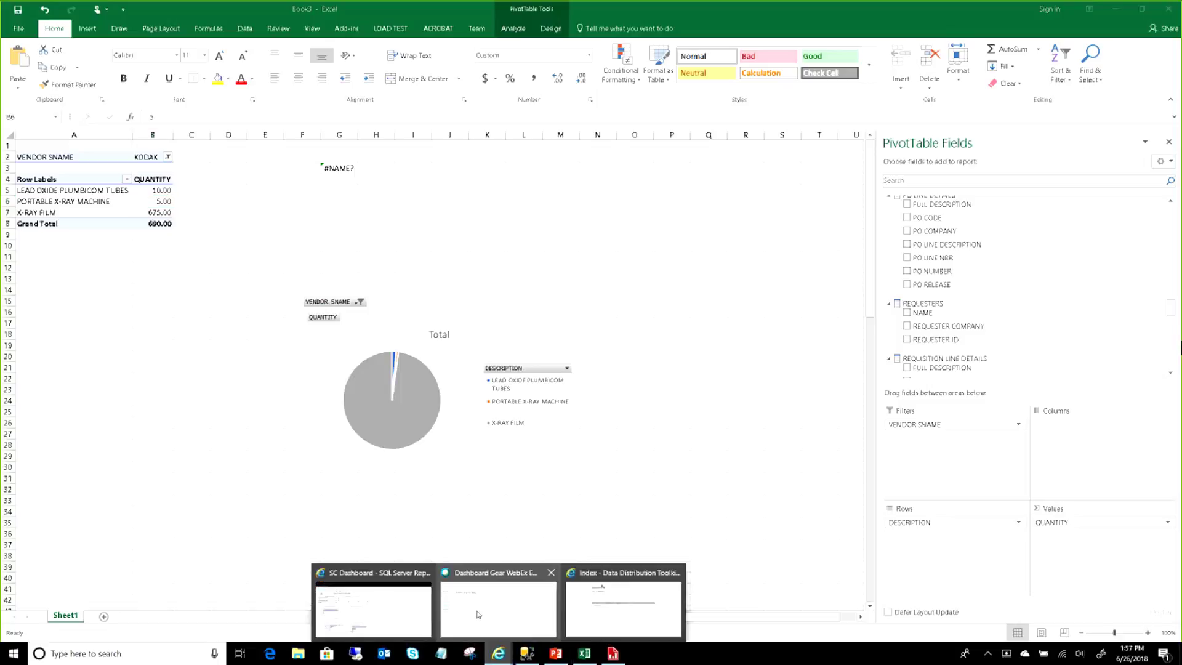
{"action": "left_click", "coordinate": [408, 609]}
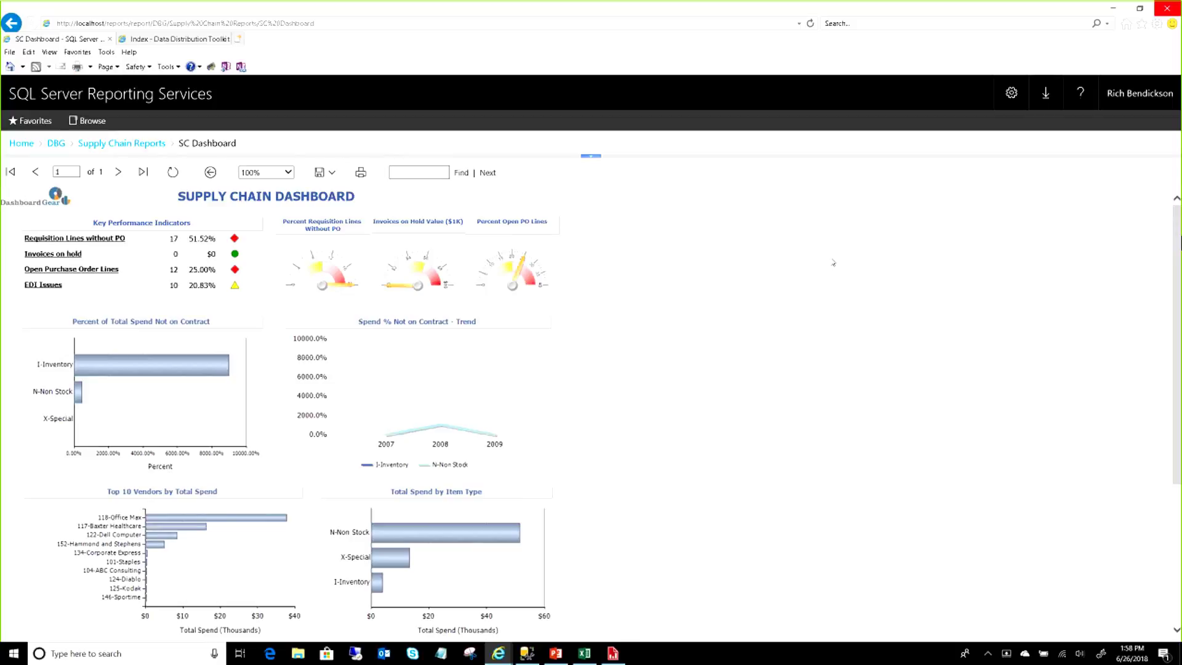
Step: Switch to PowerPoint and present the Contacts slide as a slide show, swapping Presenter View and Slide Show
{"action": "left_click", "coordinate": [563, 654]}
{"action": "left_click", "coordinate": [118, 548]}
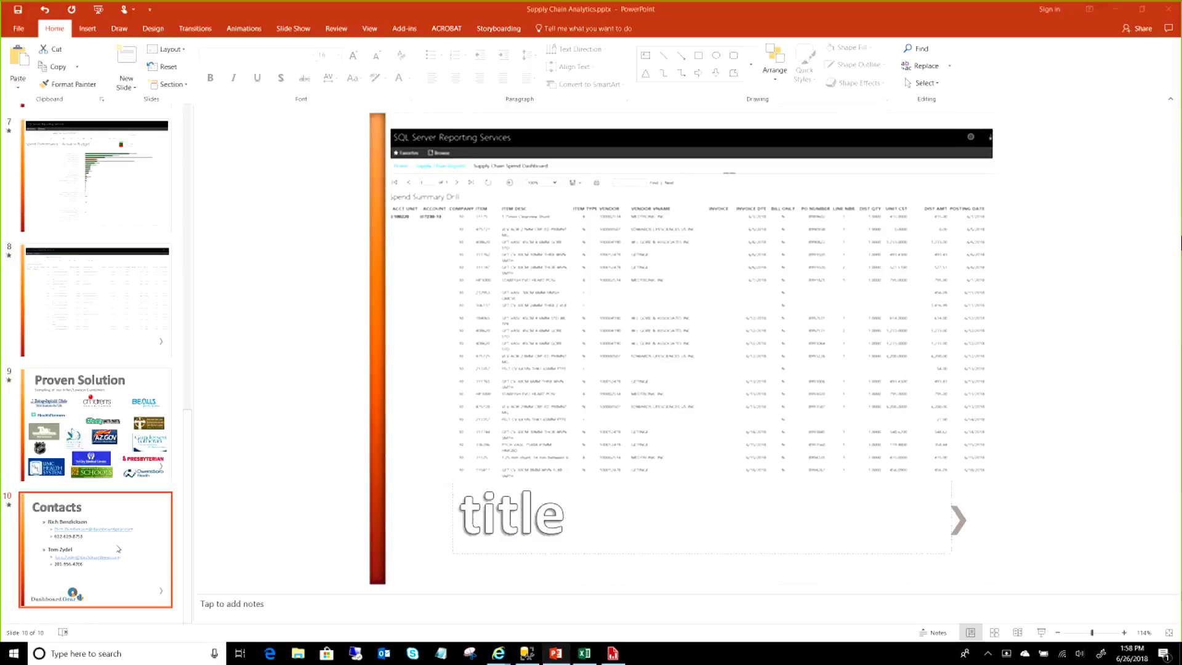
{"action": "left_click", "coordinate": [1045, 632]}
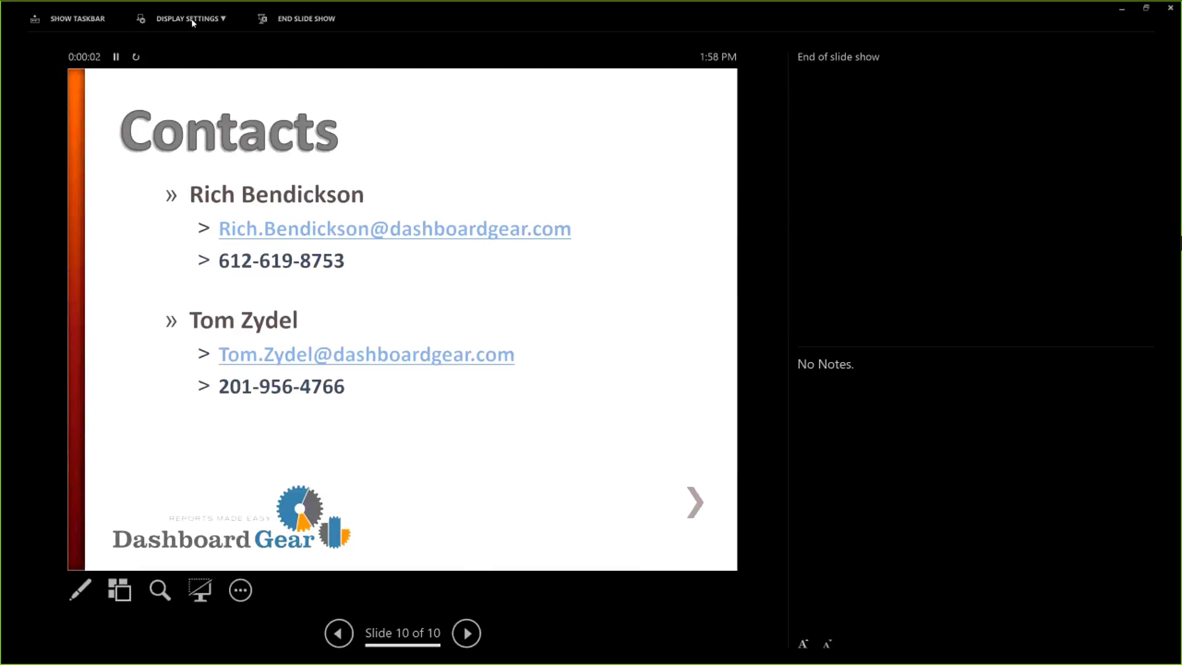
{"action": "left_click", "coordinate": [191, 19]}
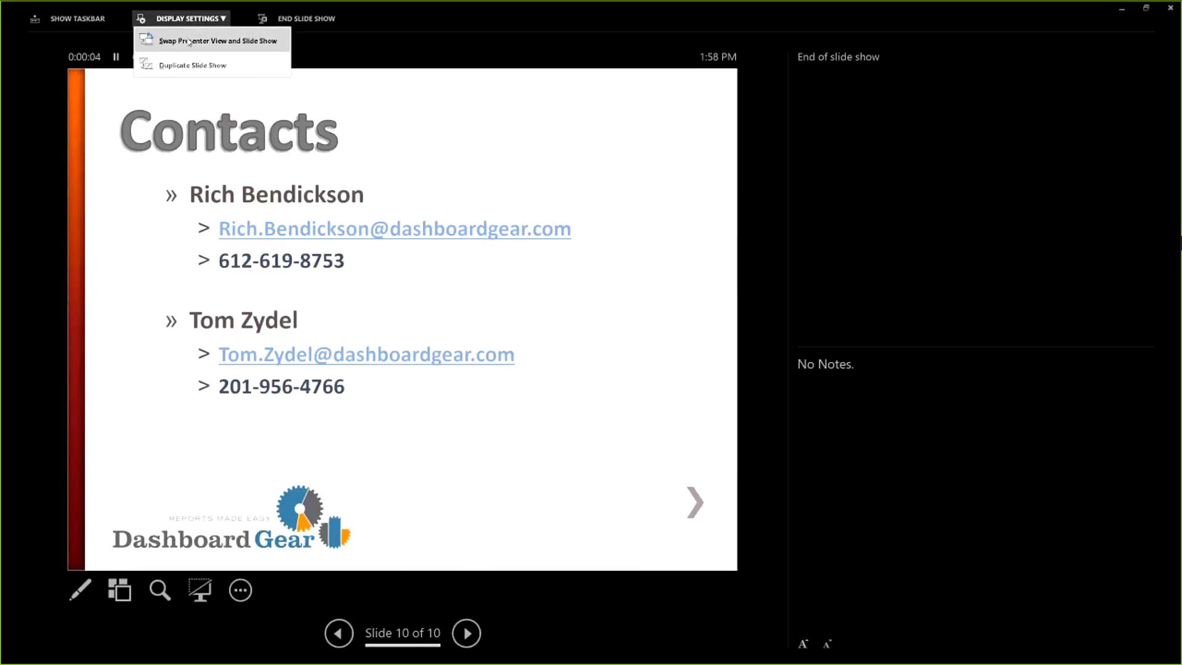
{"action": "left_click", "coordinate": [189, 42]}
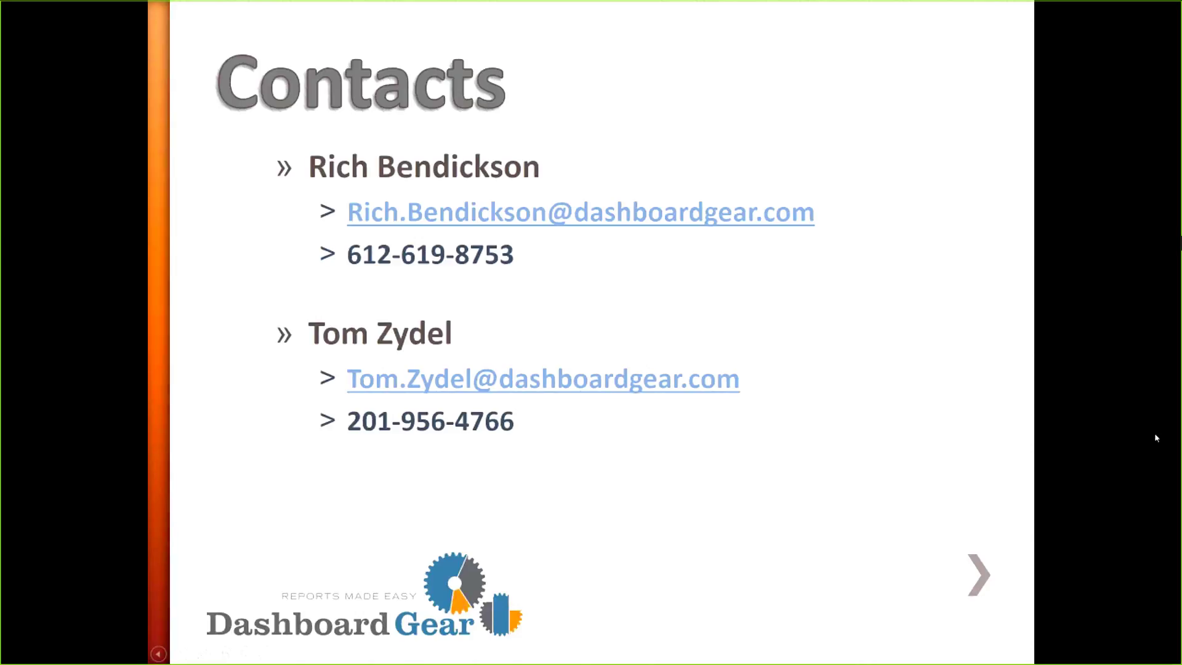